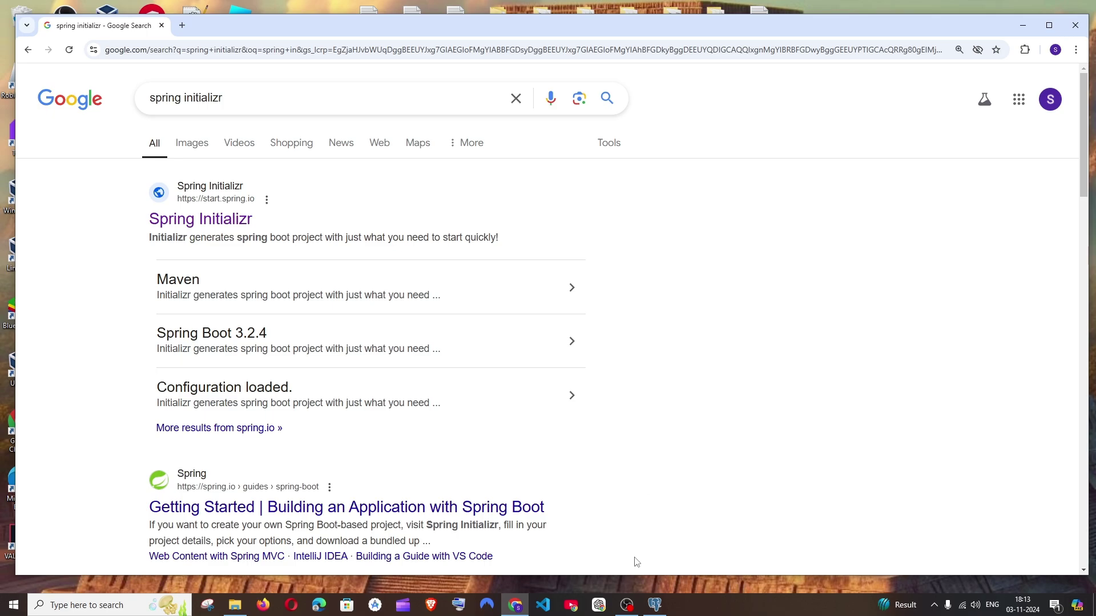
Open Spring Initializr from the search results, zoom in, and select the 'demo' project name.
click(654, 604)
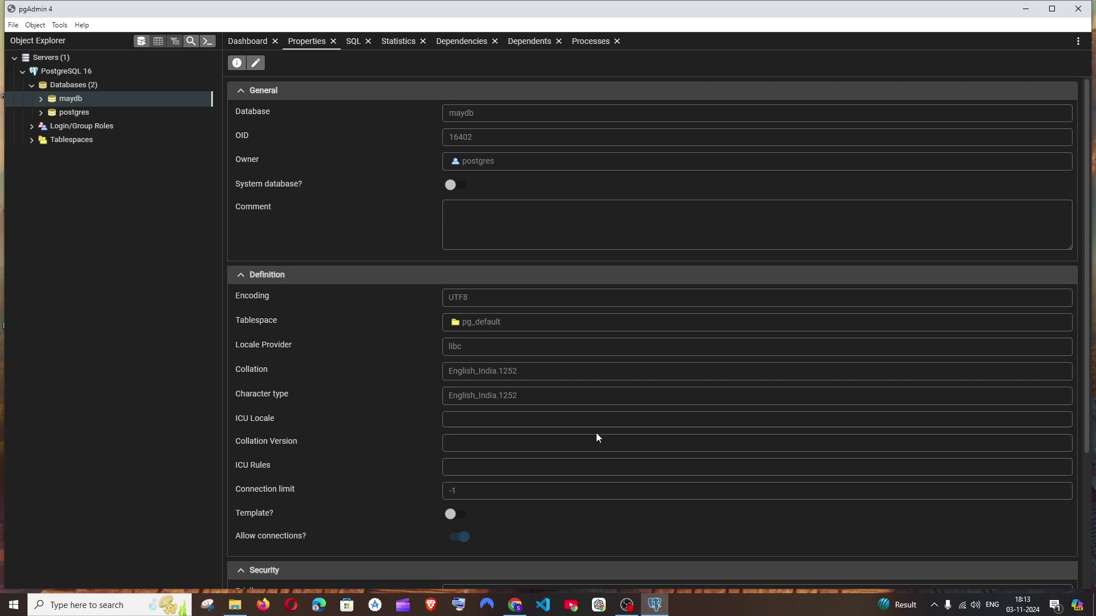
click(517, 604)
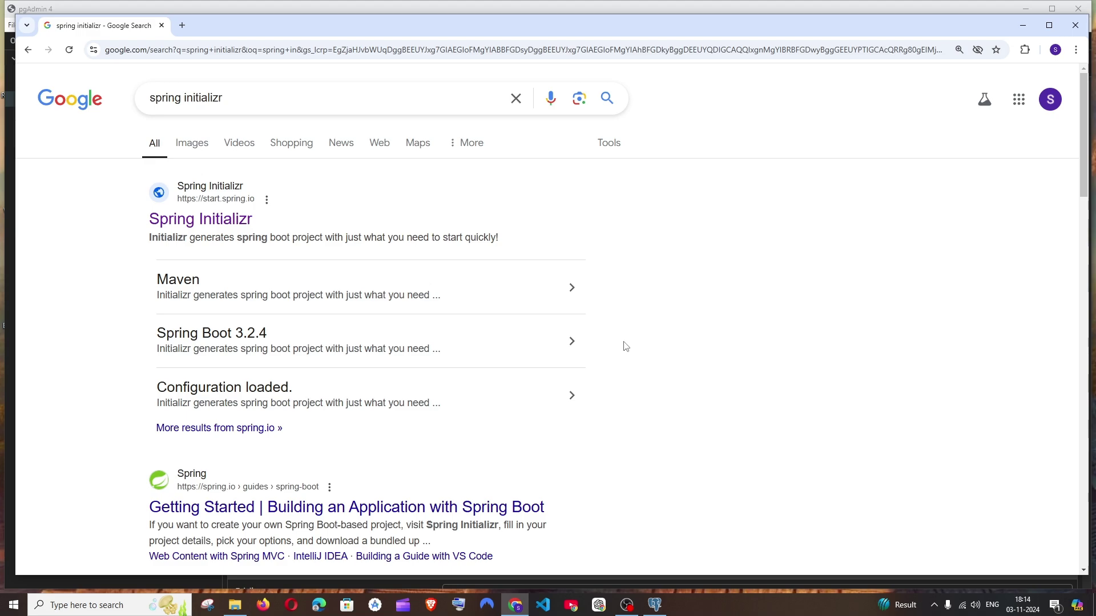
click(219, 224)
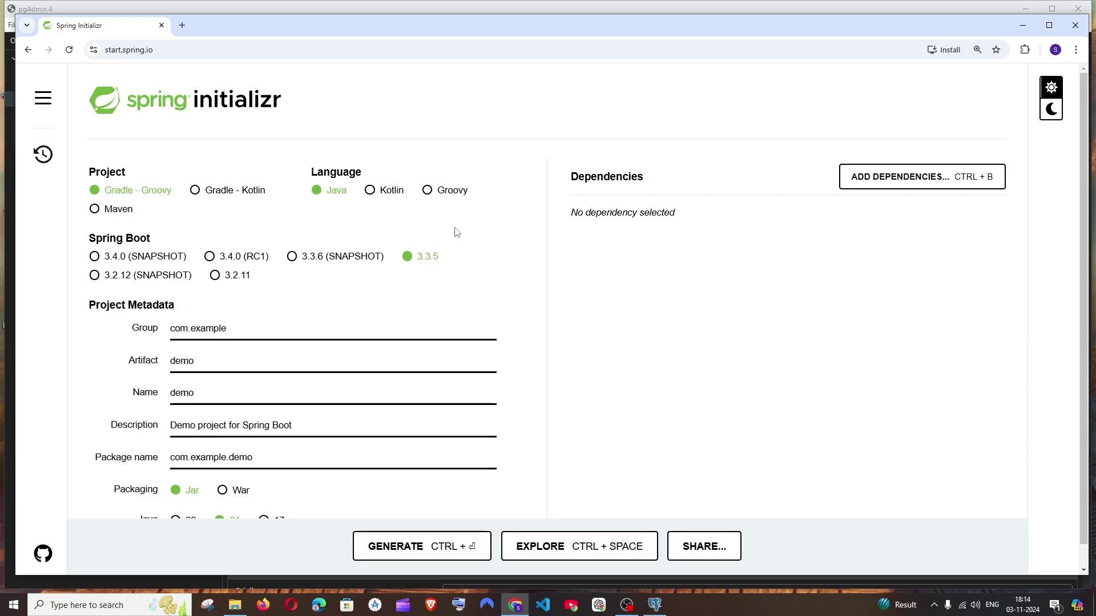
key(ctrl+plus)
key(ctrl+plus)
key(ctrl+plus)
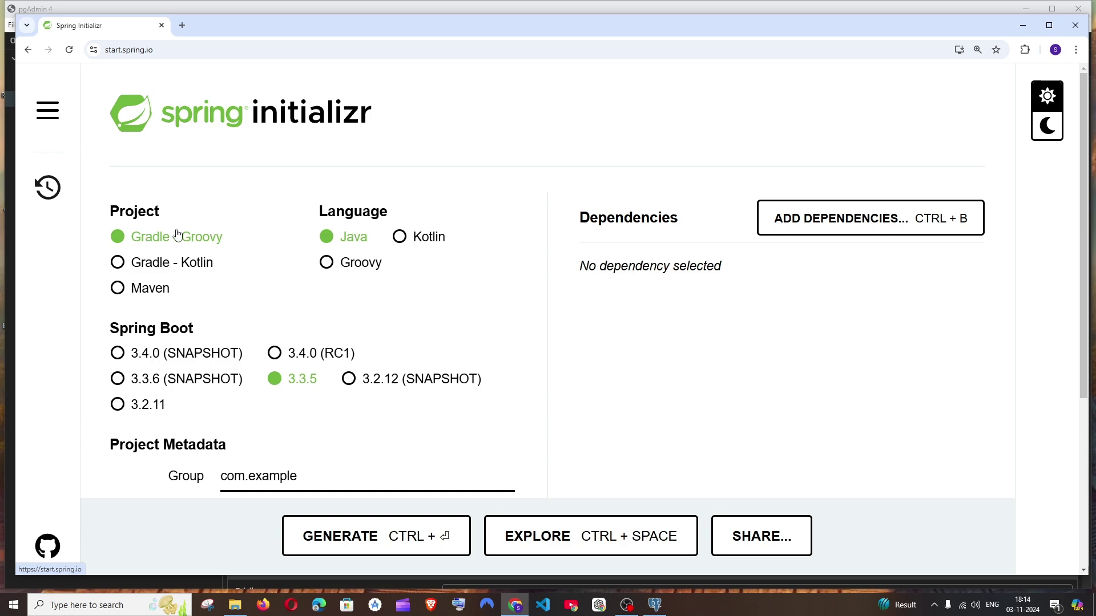
scroll(232, 252, down, 1)
scroll(265, 274, down, 1)
scroll(300, 281, down, 1)
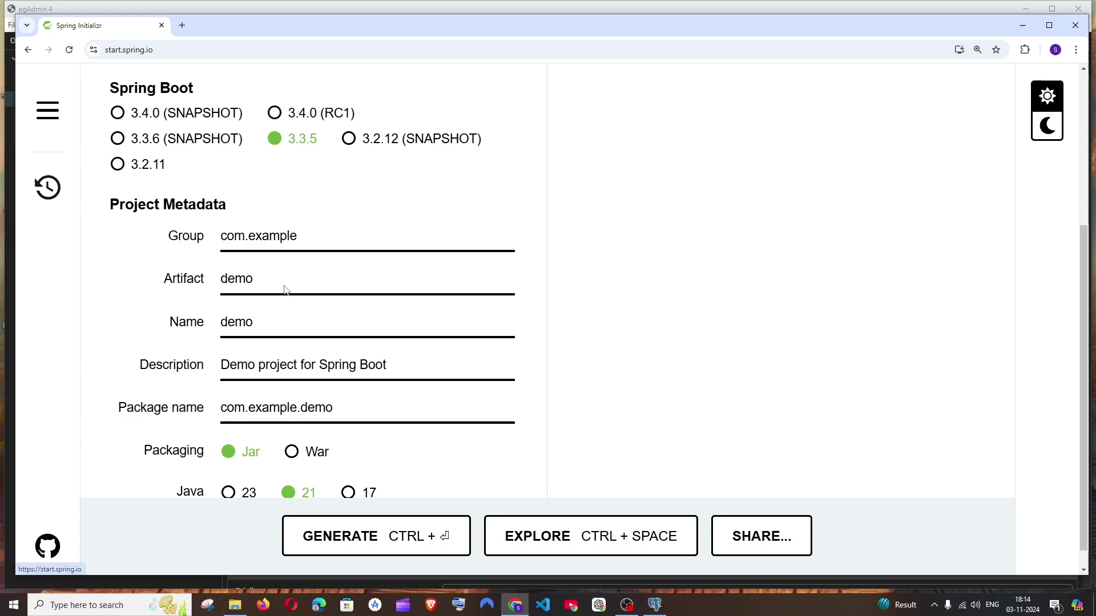
scroll(274, 274, down, 1)
double_click(289, 295)
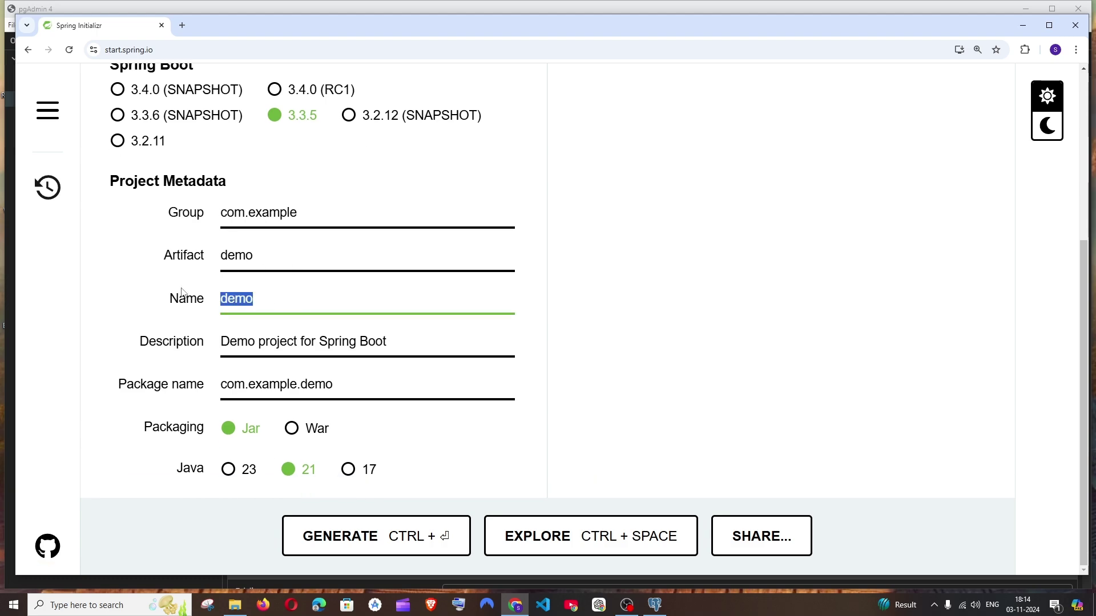
click(308, 298)
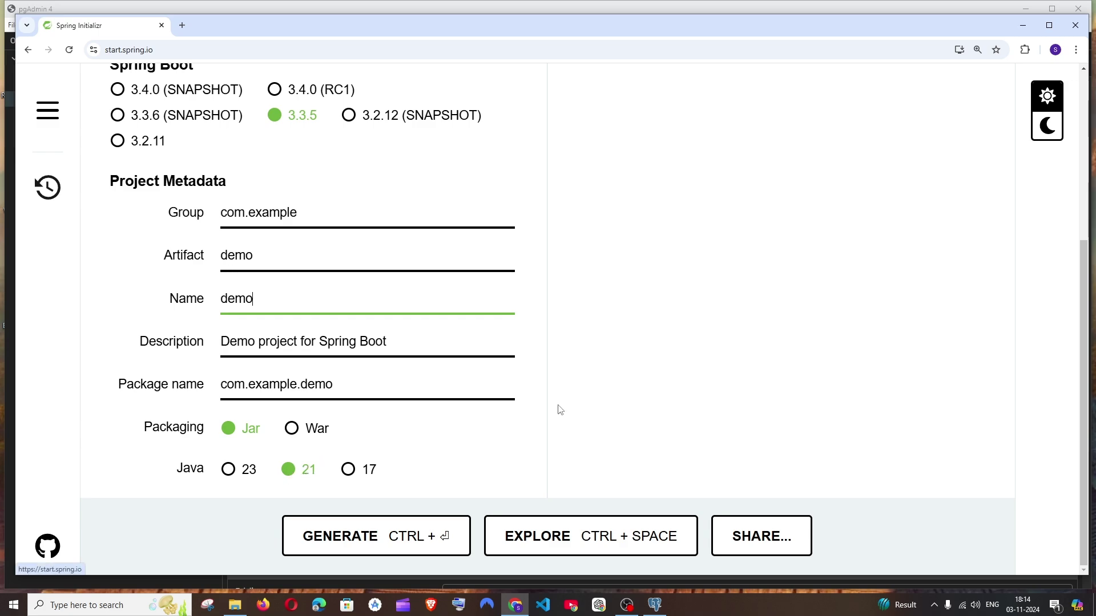
scroll(565, 407, up, 2)
scroll(576, 401, up, 1)
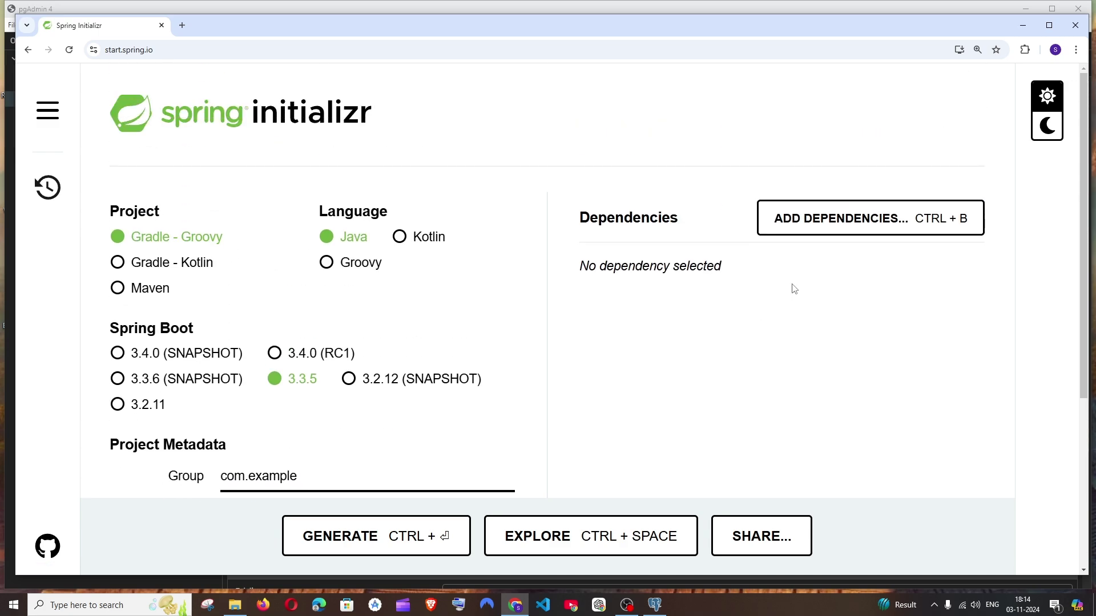
Add the Spring Web and Spring Data JPA dependencies.
click(819, 230)
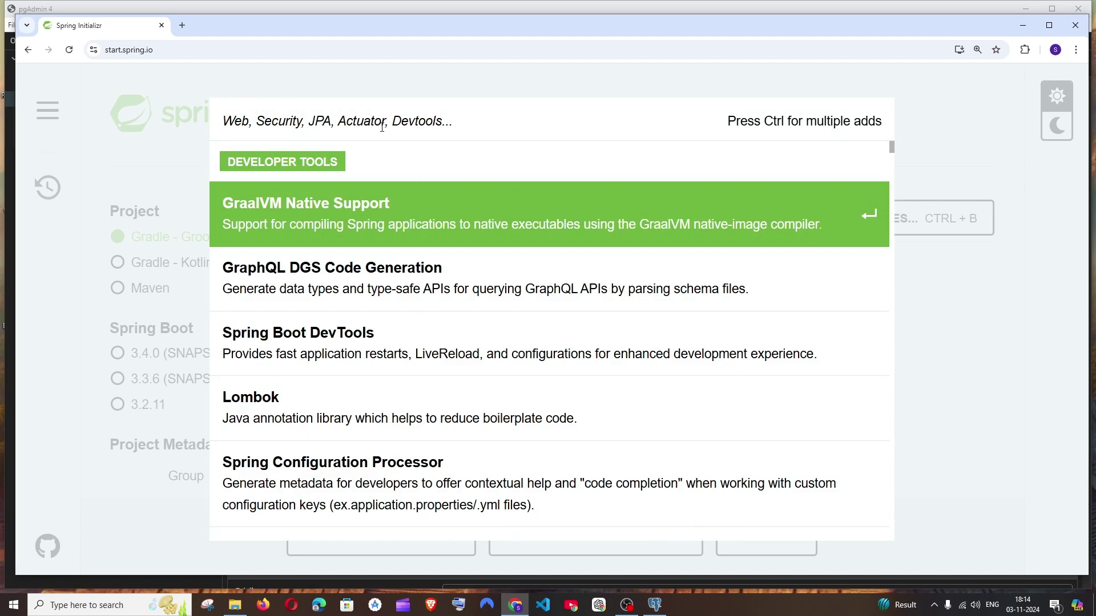
text(sprin)
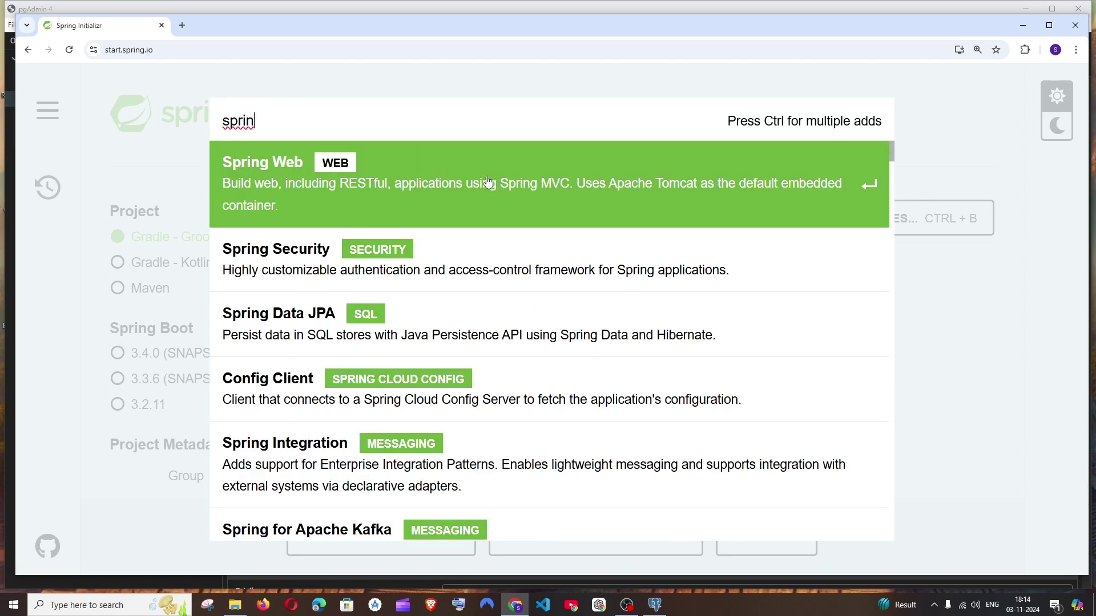
click(557, 187)
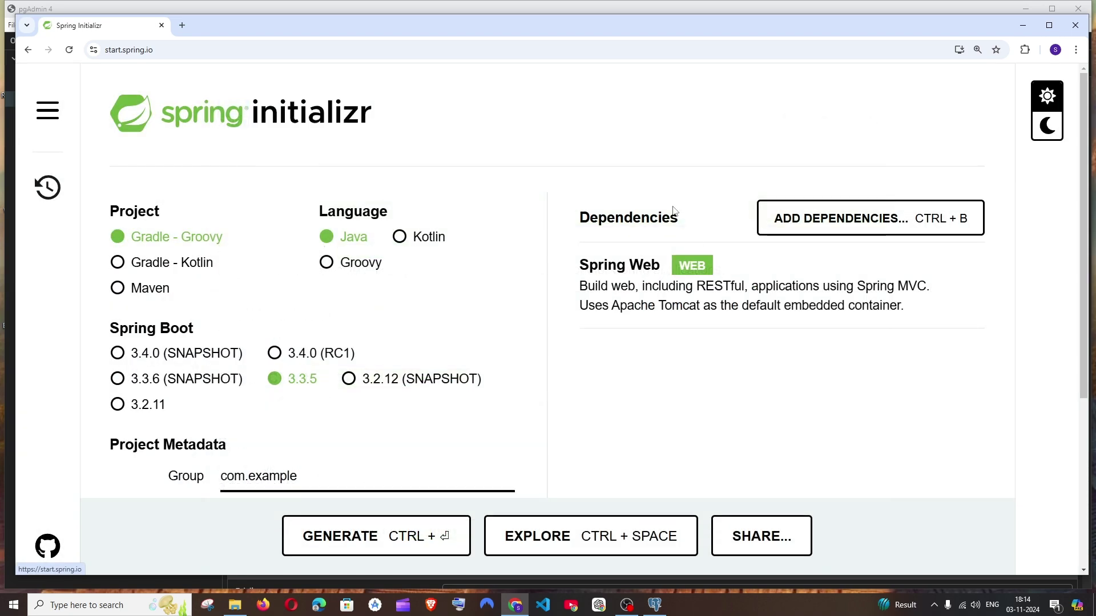
click(811, 221)
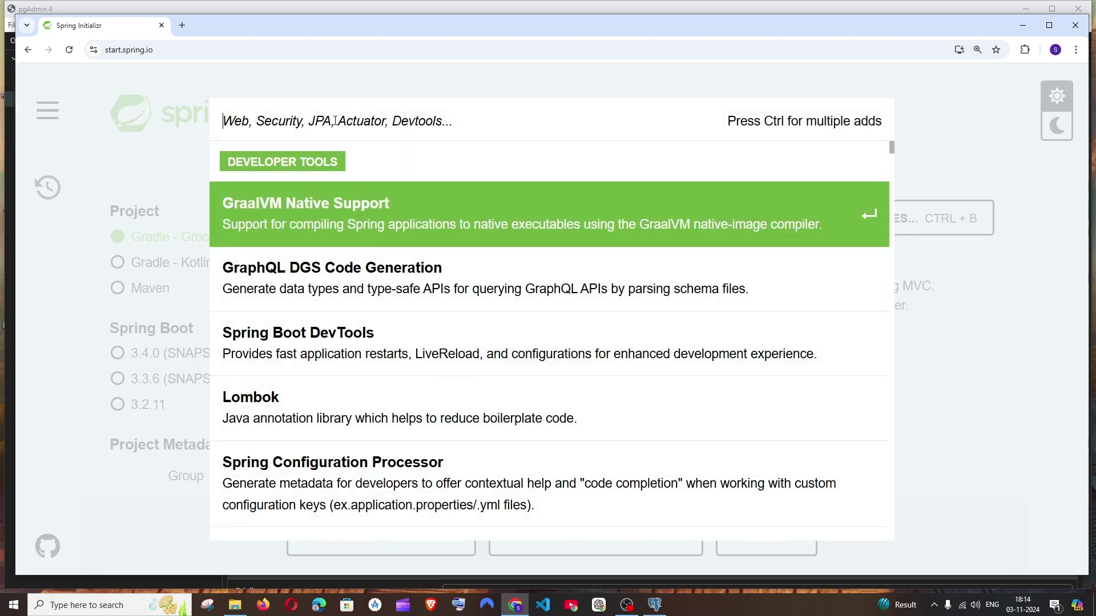
text(spring)
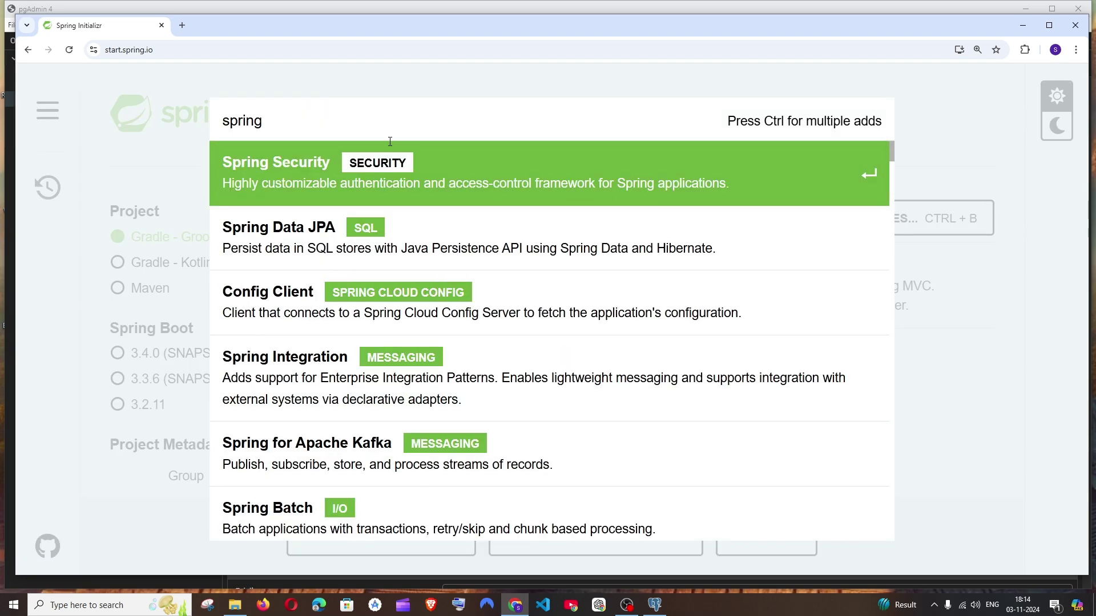
click(489, 250)
Add the PostgreSQL Driver and Lombok dependencies, zooming the page out.
click(831, 223)
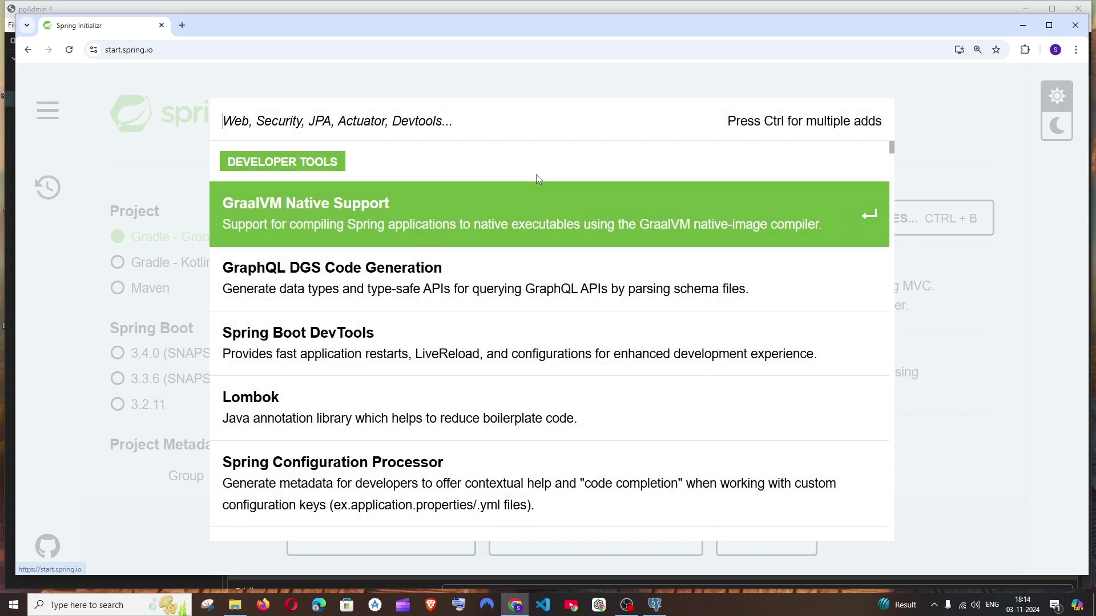
text(post)
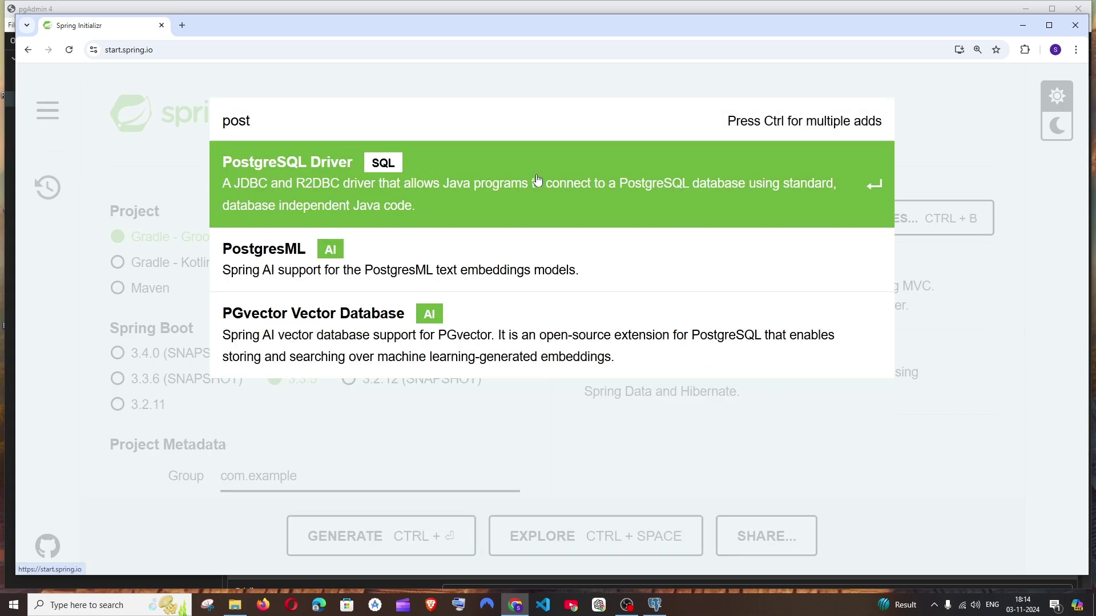
click(402, 171)
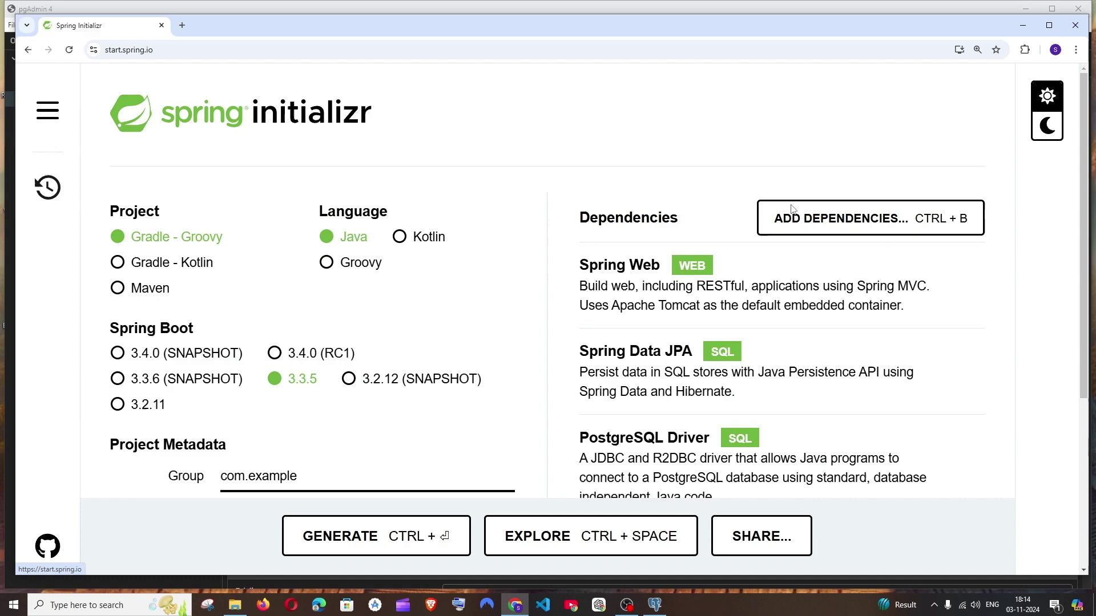
key(ctrl+minus)
click(892, 187)
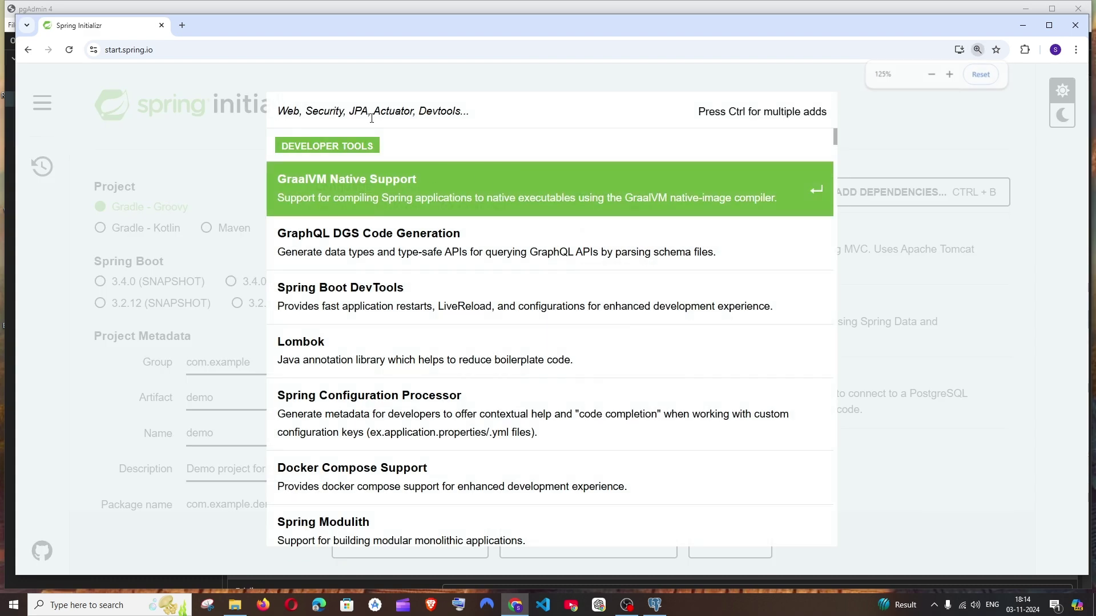
text(lombox)
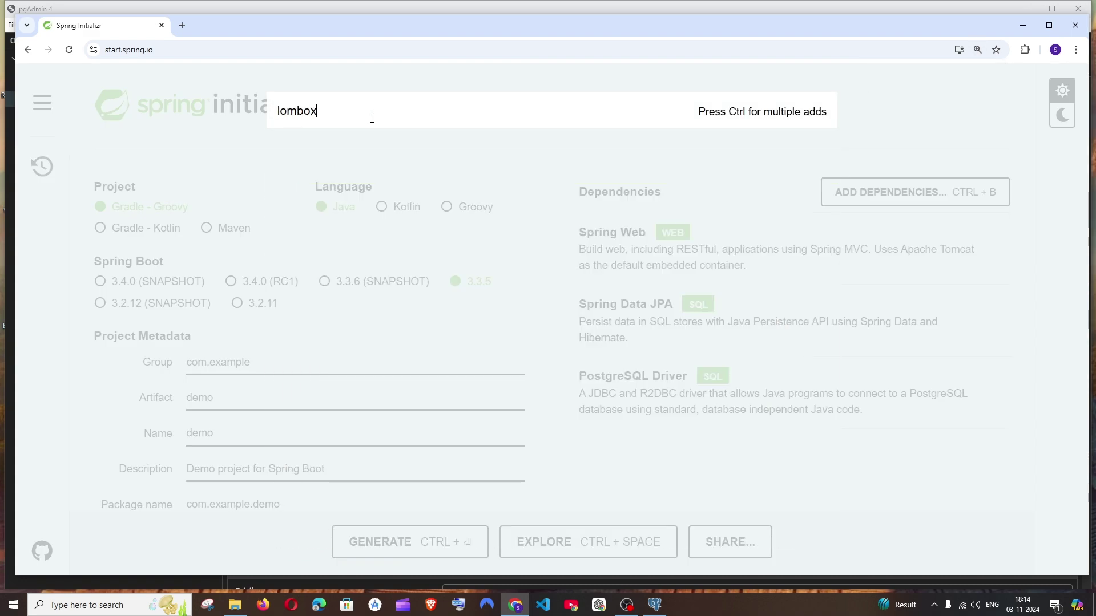
key(BackSpace)
text(x)
key(BackSpace)
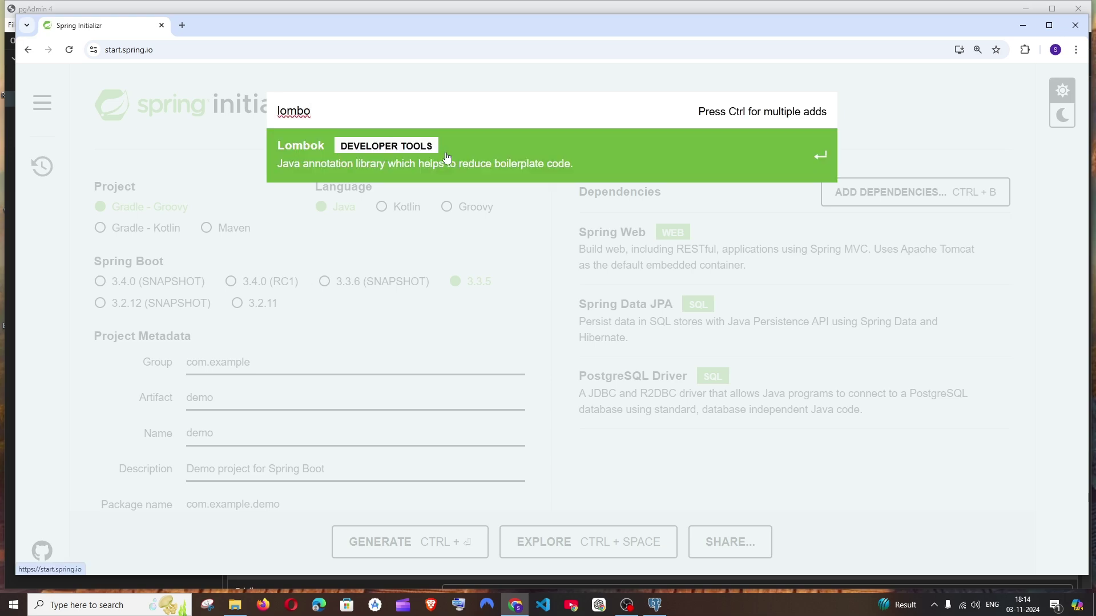
click(476, 157)
key(ctrl+minus)
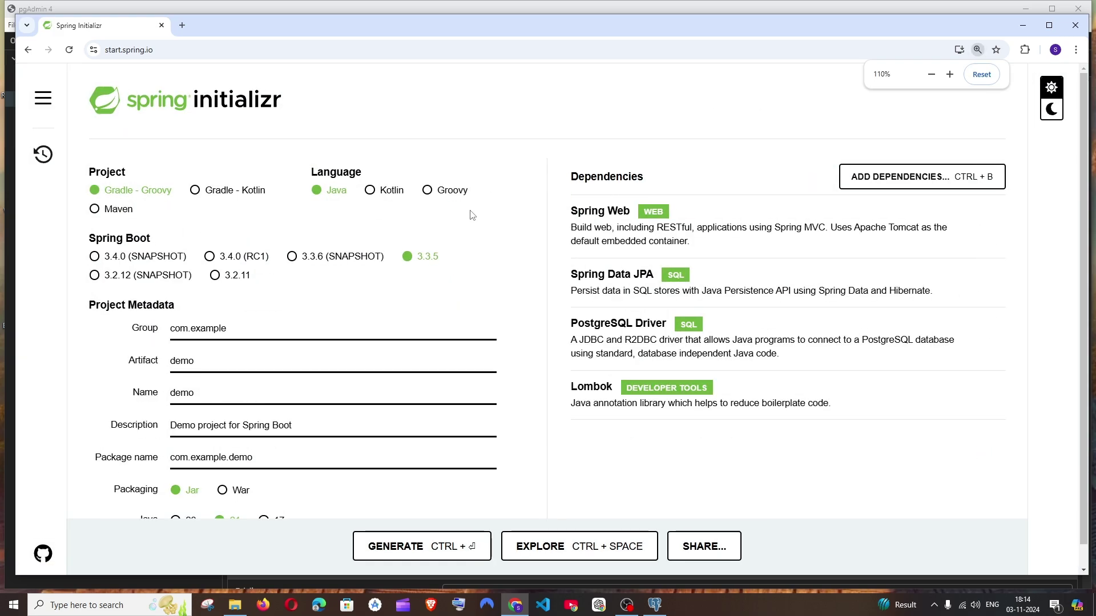
Generate the demo project and show the downloaded demo.zip in its folder.
click(440, 555)
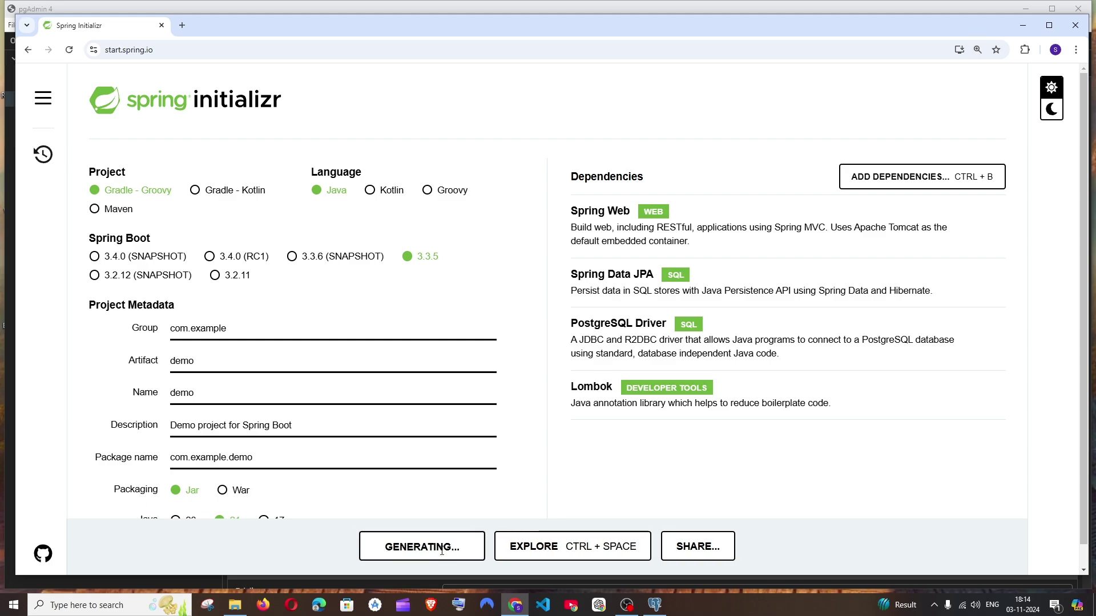
click(1032, 50)
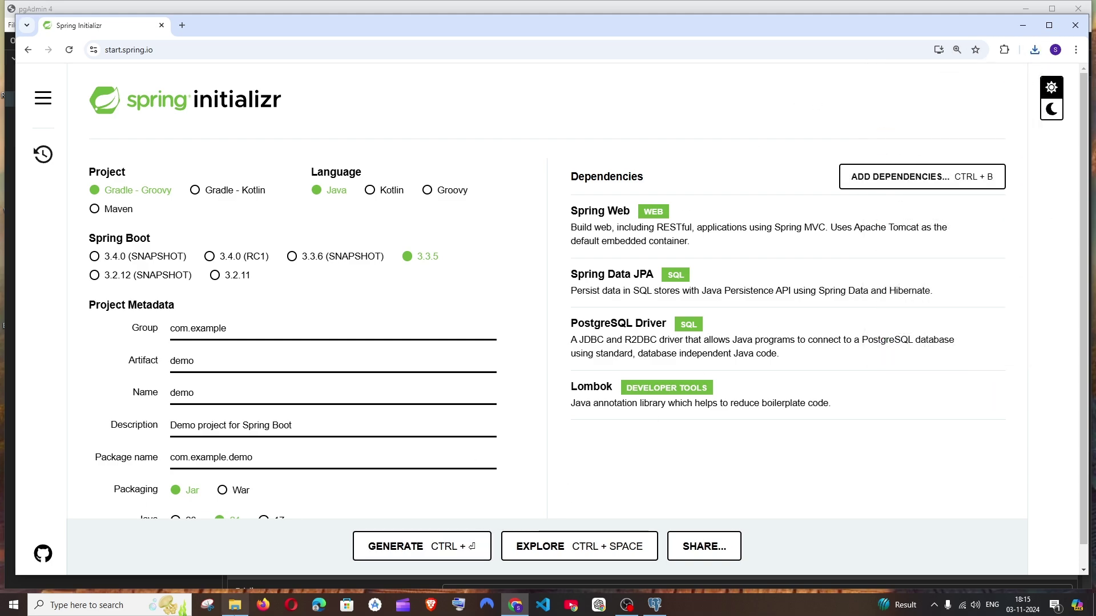
click(235, 605)
Extract demo.zip into a demo folder and return to Downloads.
right_click(200, 152)
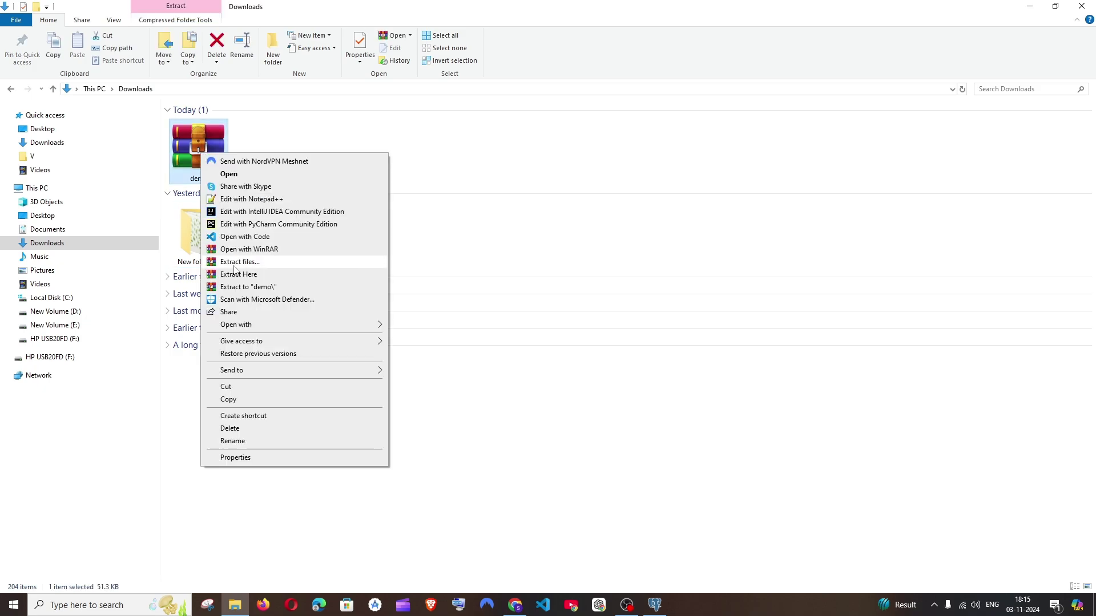
click(260, 276)
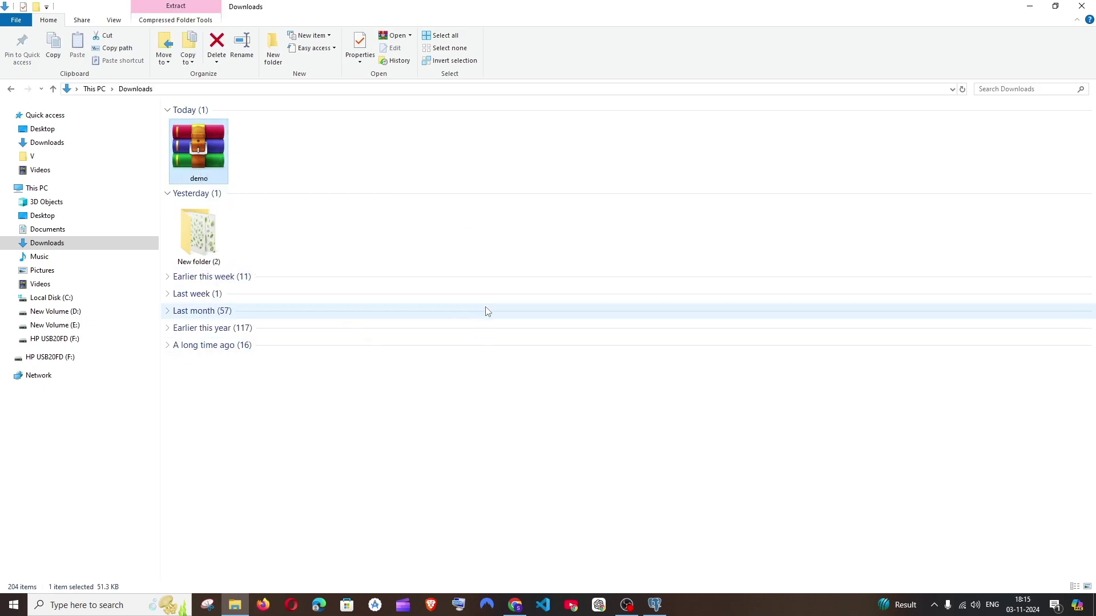
double_click(251, 157)
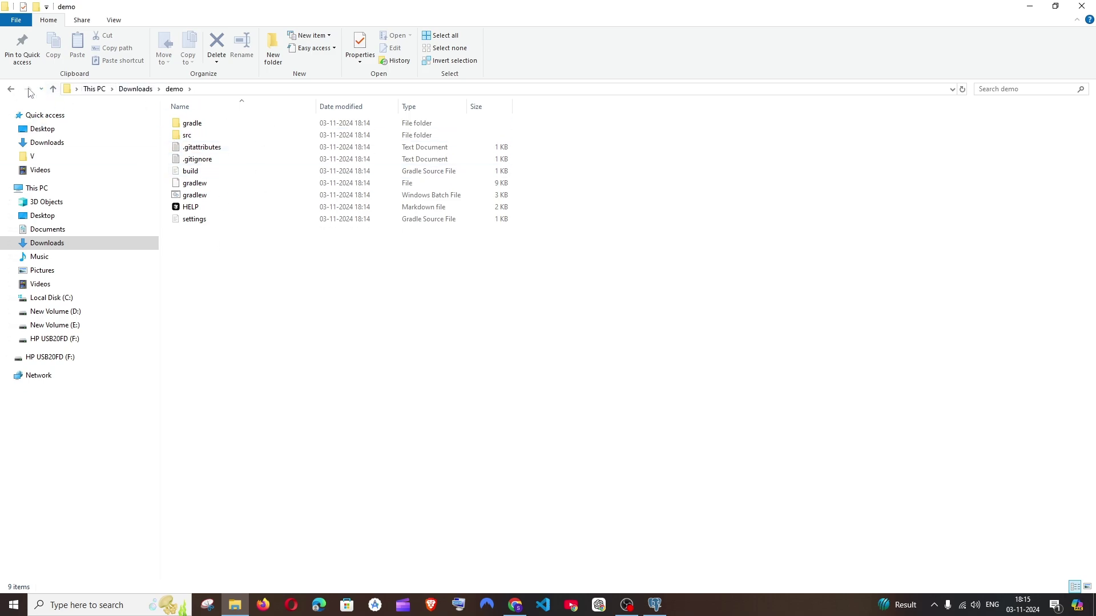
click(10, 89)
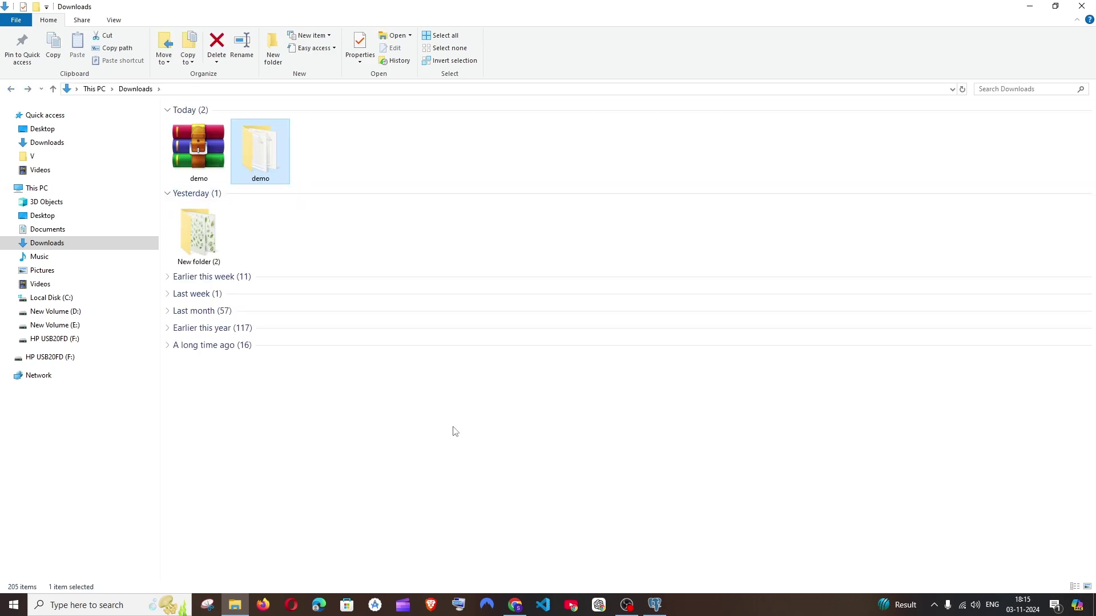
click(94, 605)
text(intellij)
Launch IntelliJ IDEA, open the outer demo folder, and trust the project.
key(Return)
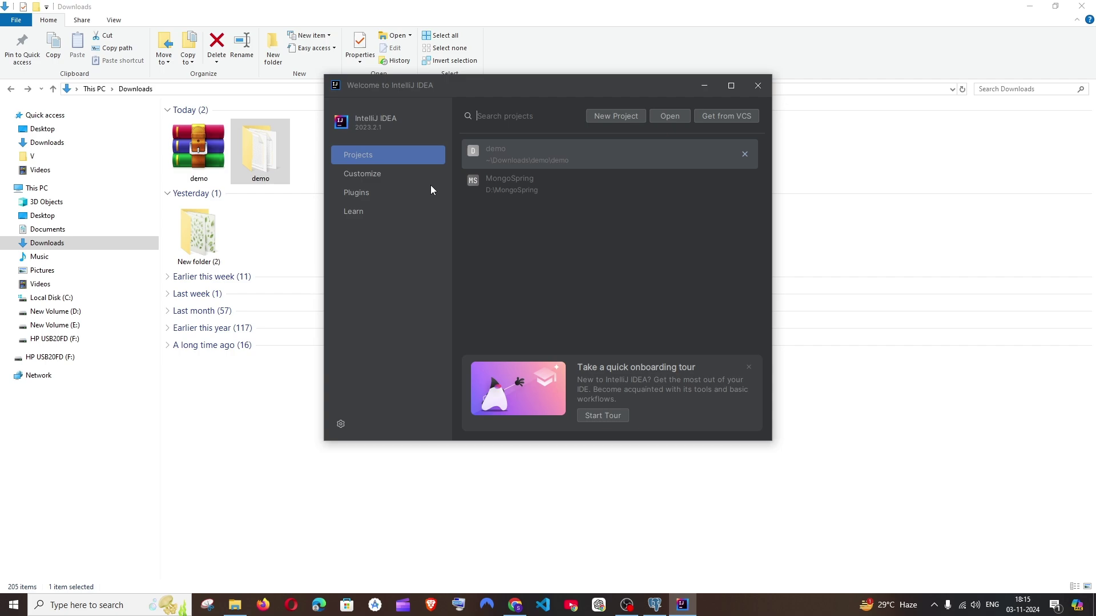
click(669, 118)
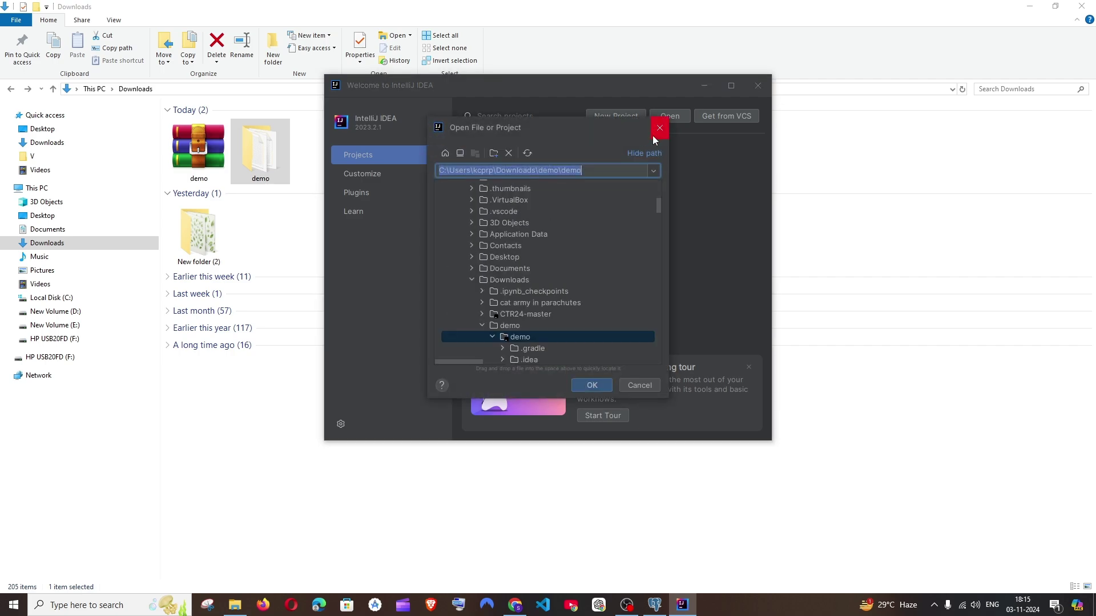
click(483, 325)
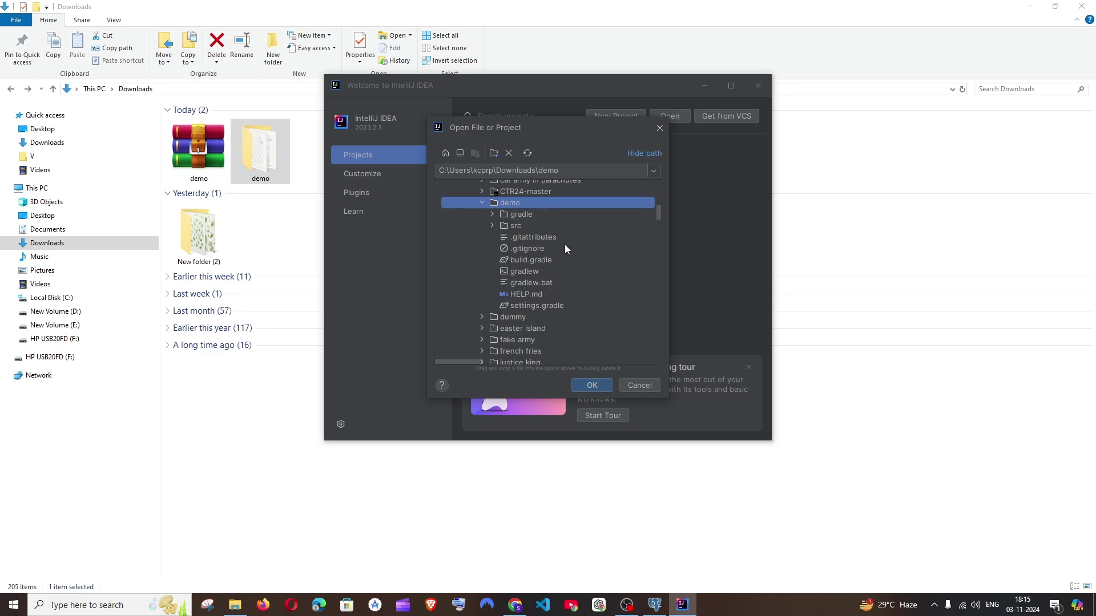
click(602, 384)
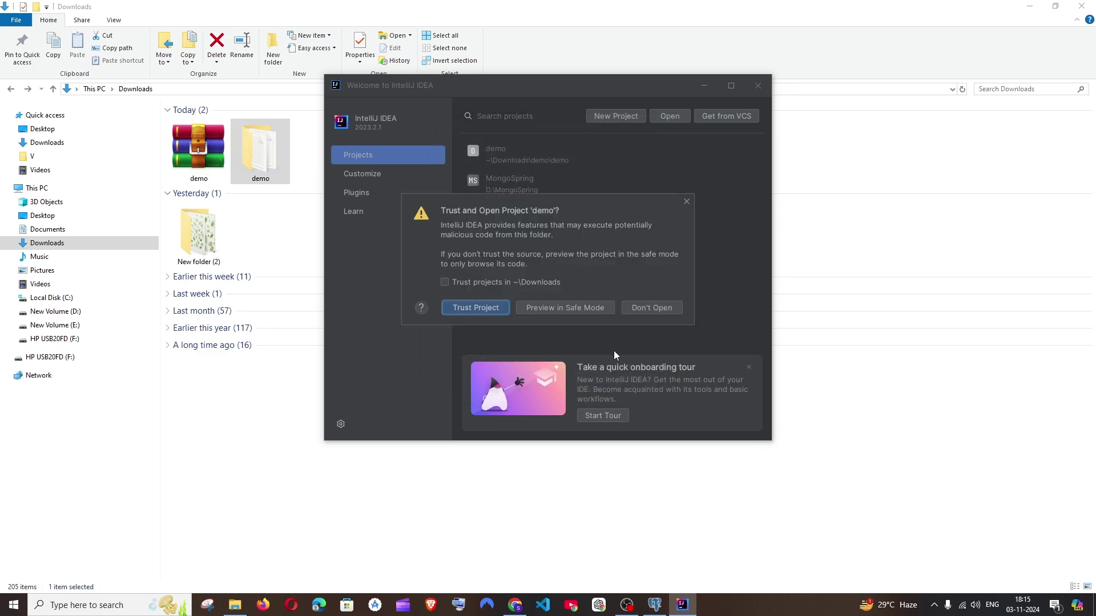
click(489, 307)
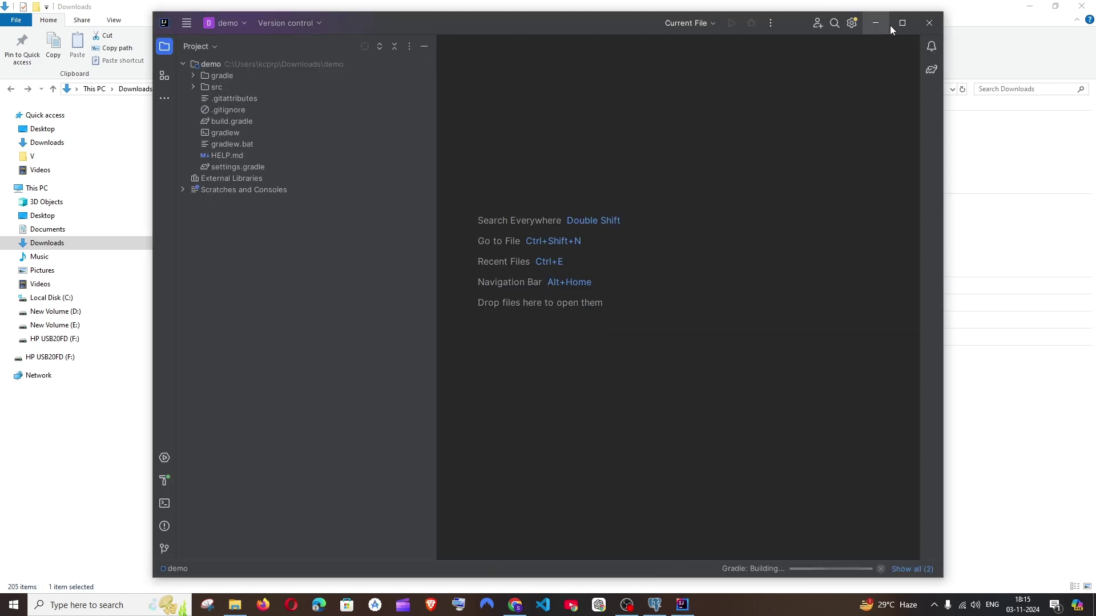
Maximize the window and open DemoApplication.java from src/main/java/com/example/demo.
click(899, 23)
click(40, 75)
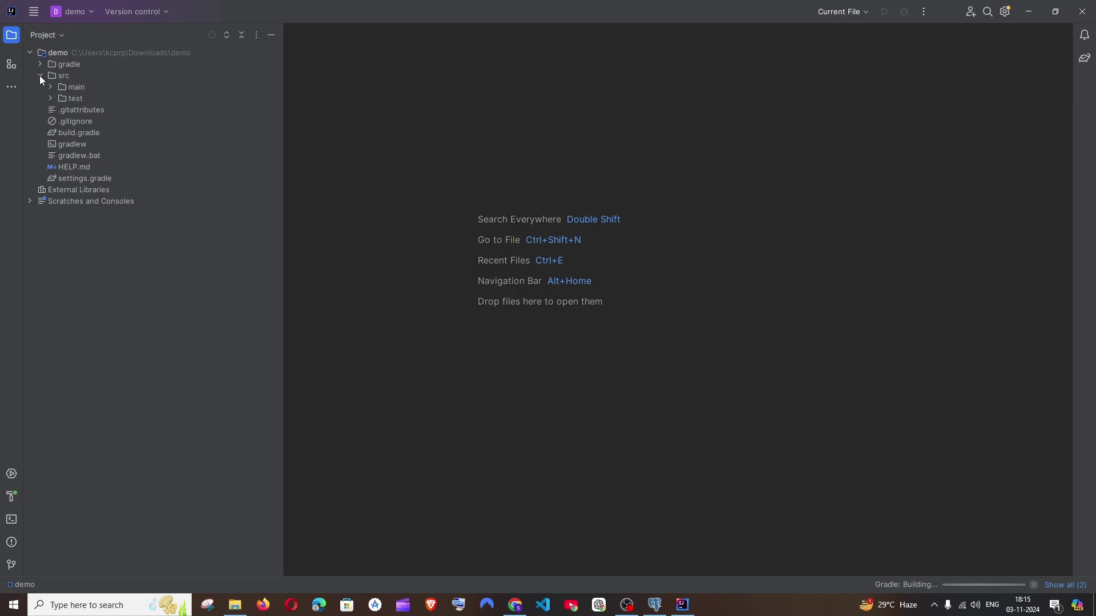
click(51, 87)
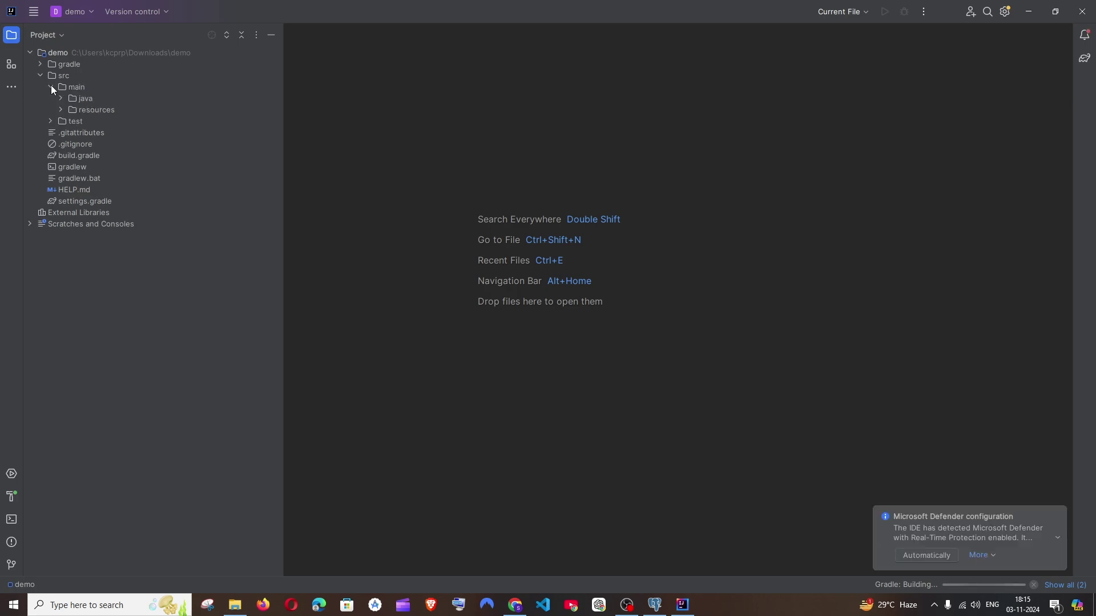
click(61, 97)
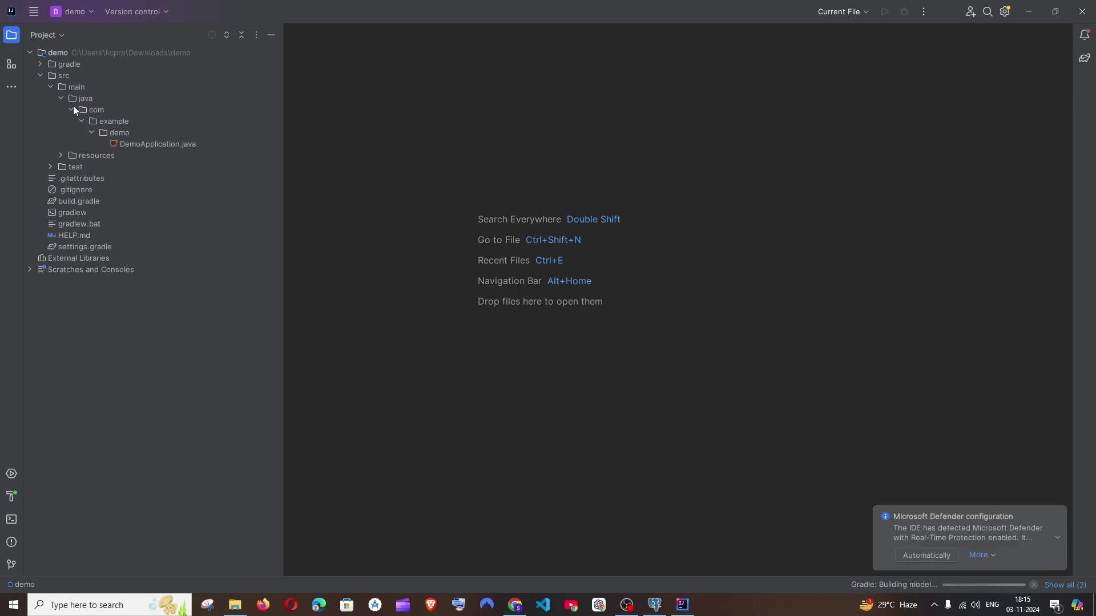
double_click(151, 141)
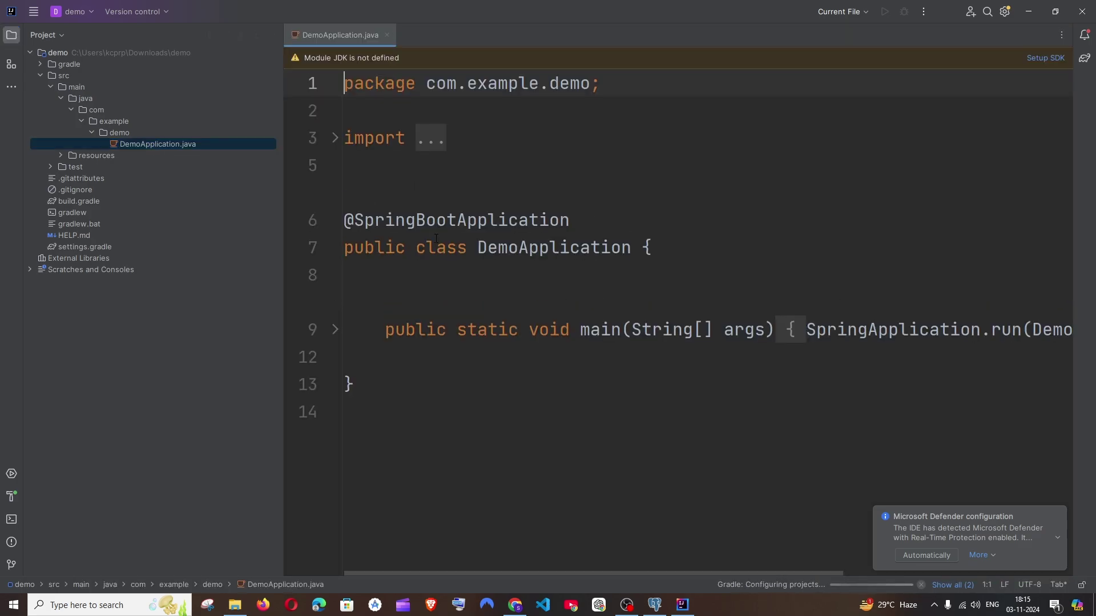
Choose a JDK for the module from the Setup SDK list.
click(1045, 57)
click(966, 92)
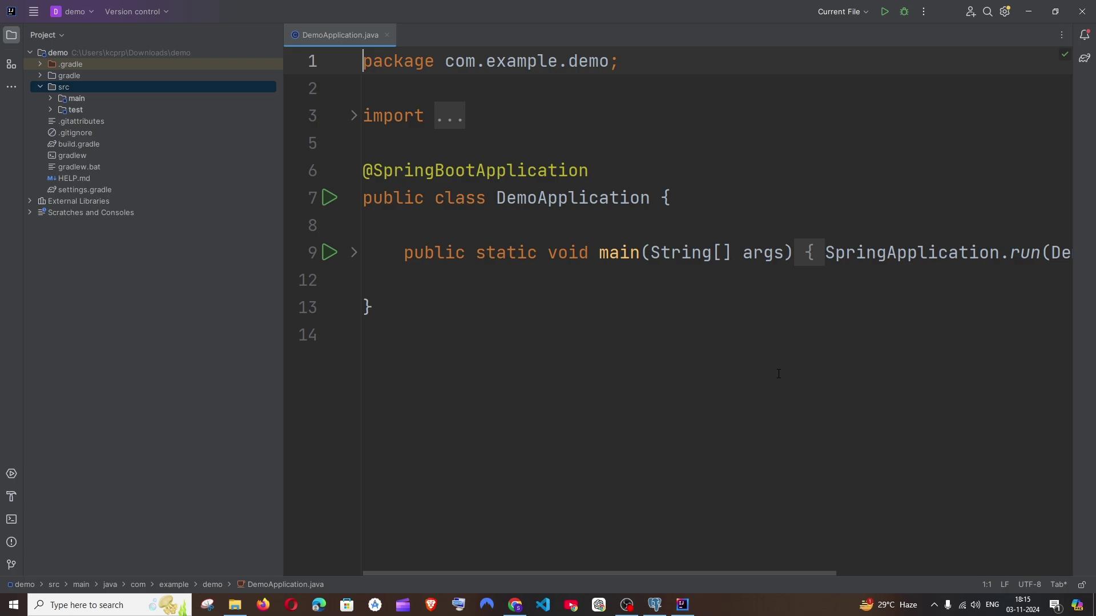
click(654, 606)
click(682, 605)
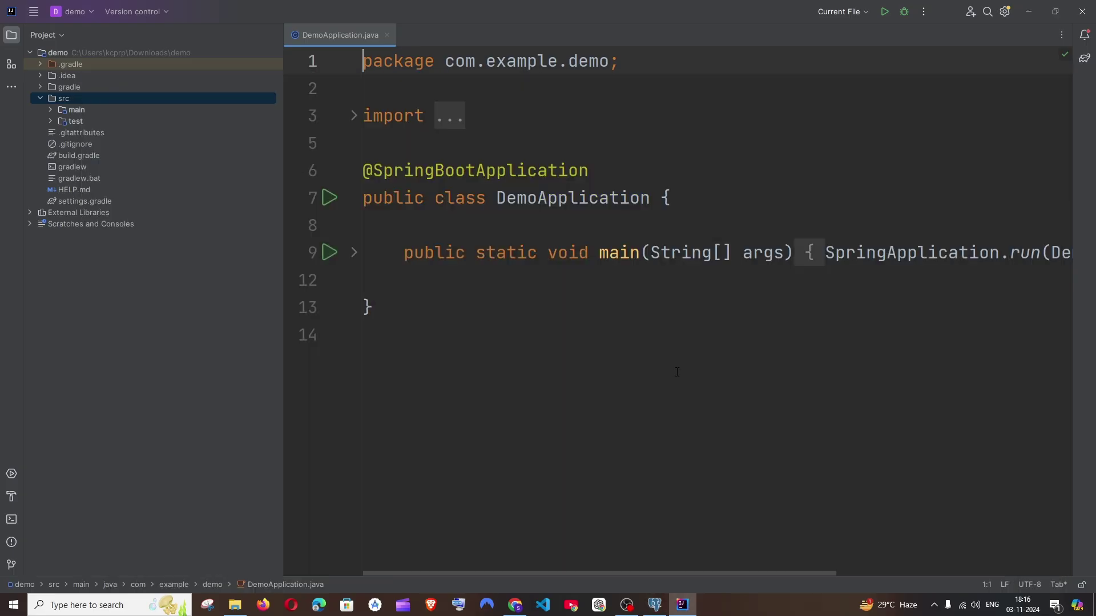
Add spring.datasource.url=jdbc:postgresql://localhost:5432/ to application.properties, fixing the 'postgresql' typo.
click(50, 110)
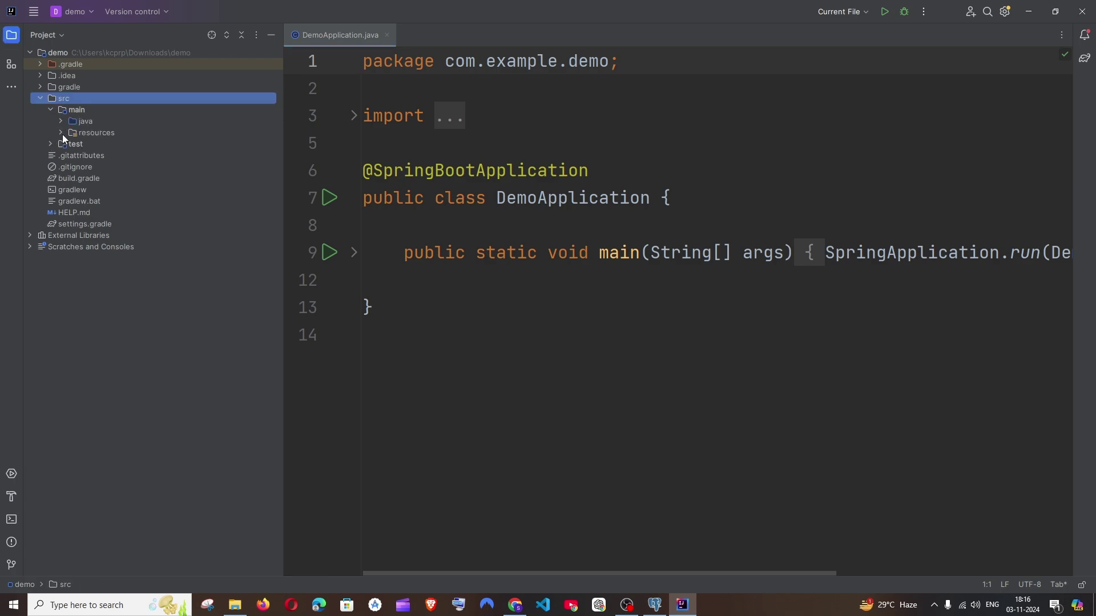
click(60, 133)
double_click(111, 166)
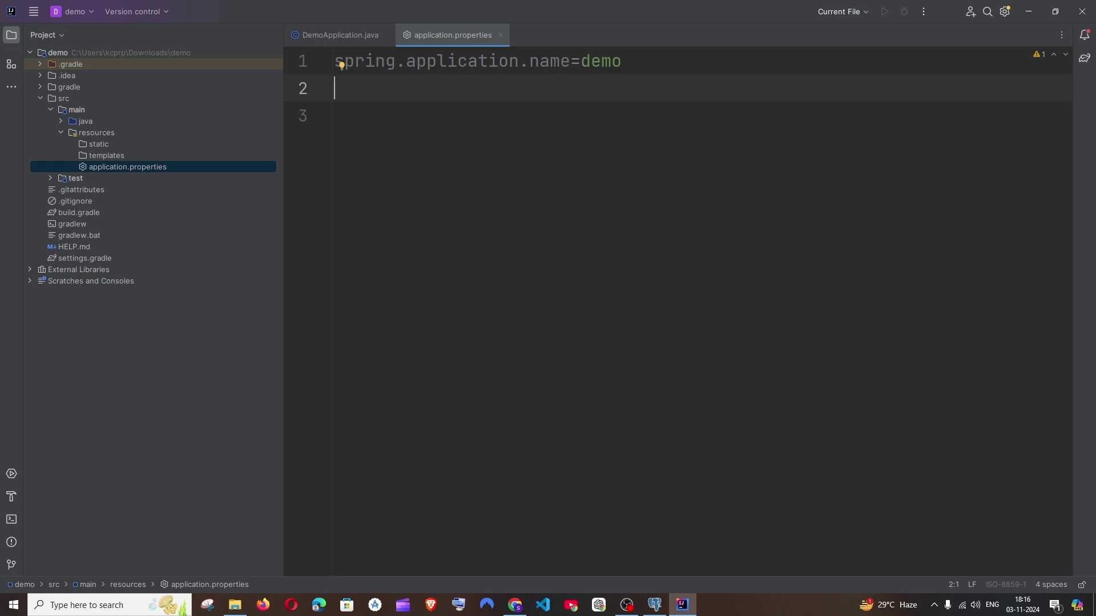
text(spring)
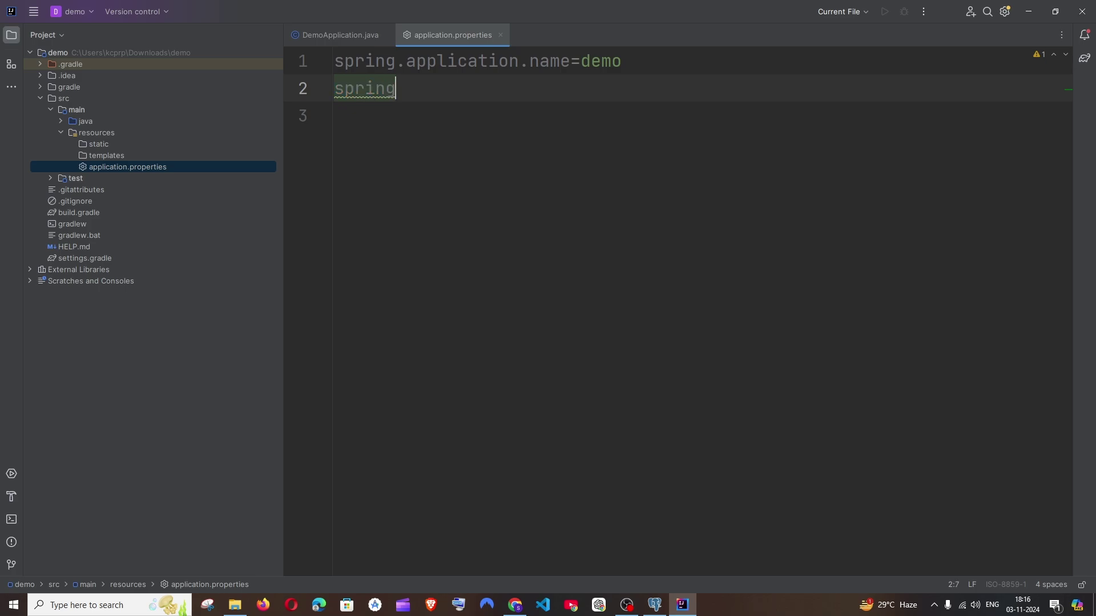
text(.dataso)
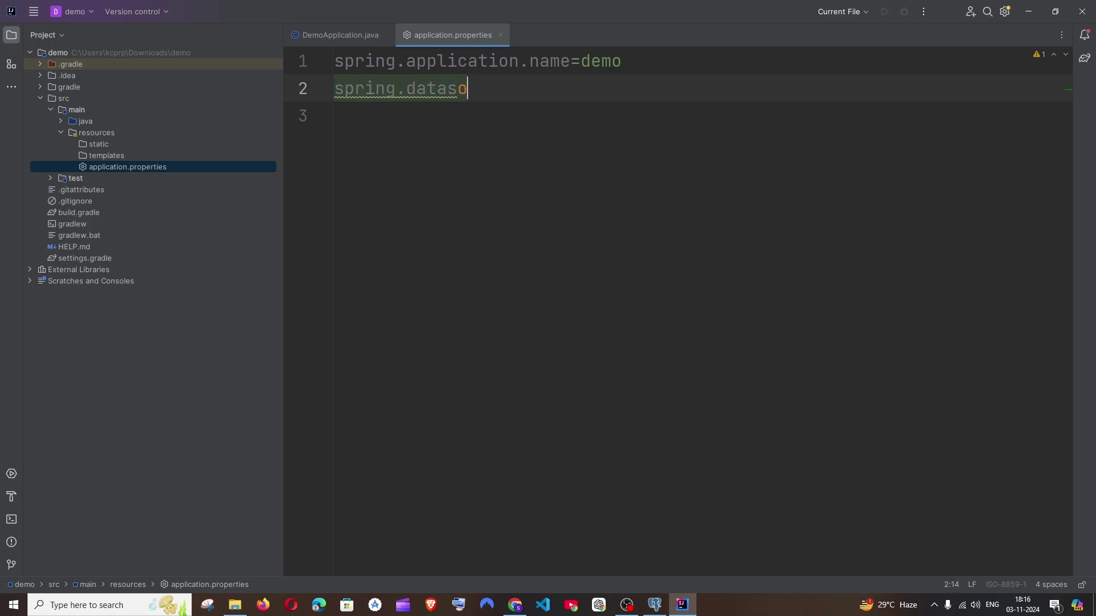
text(urce.)
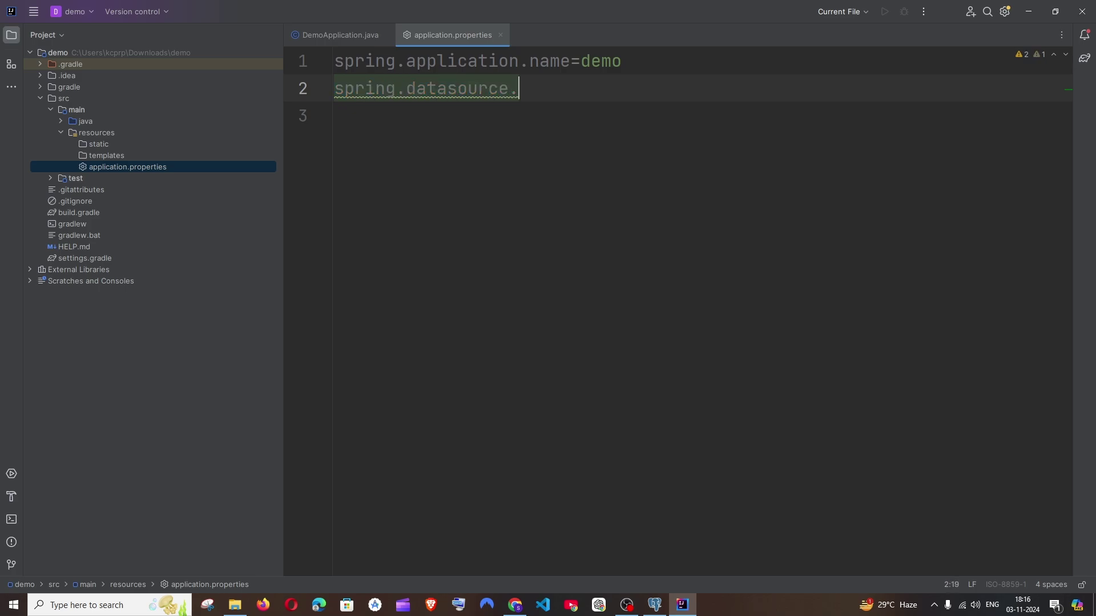
text(url=)
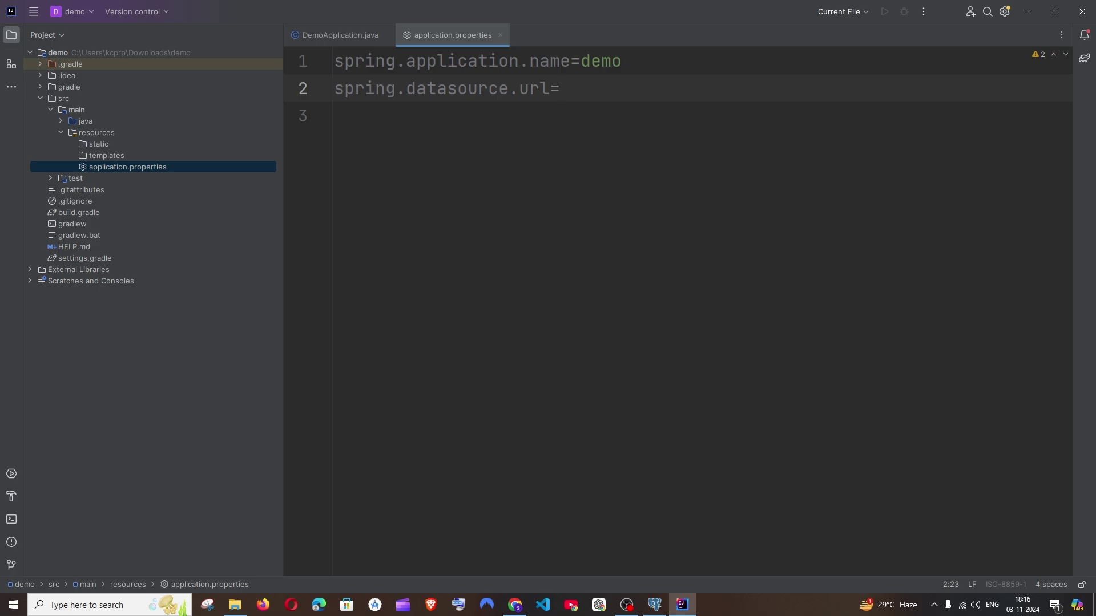
text(jd)
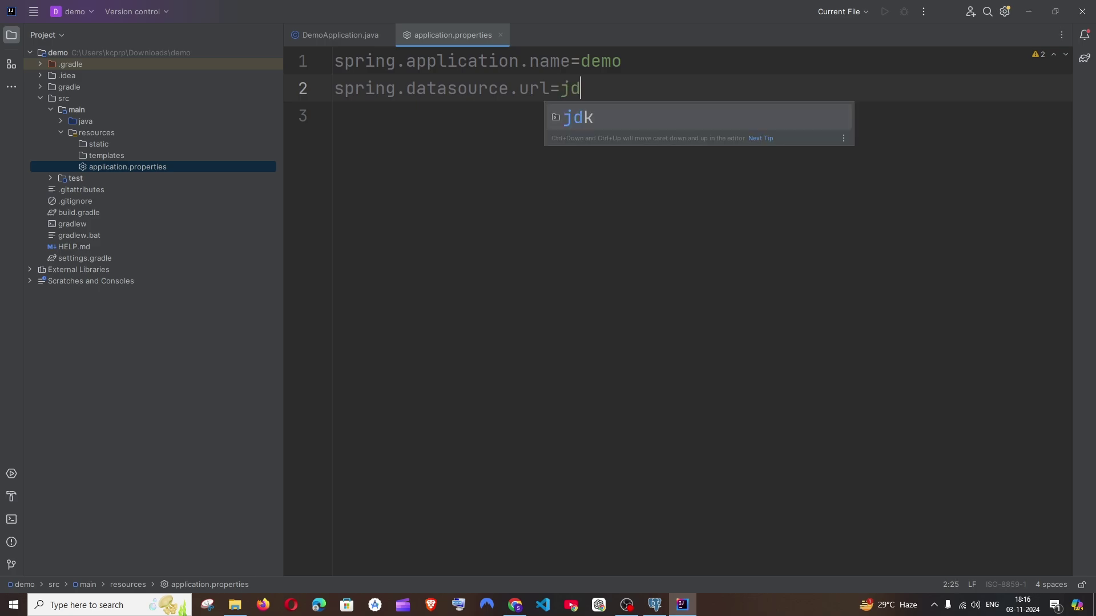
text(bc)
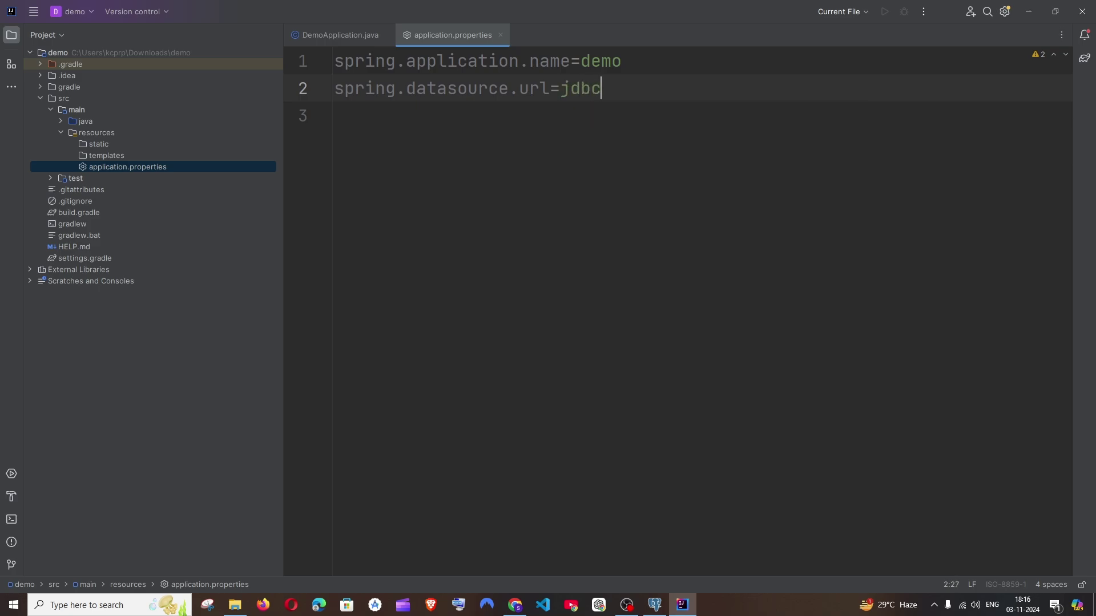
text(:postgr)
text(eql:)
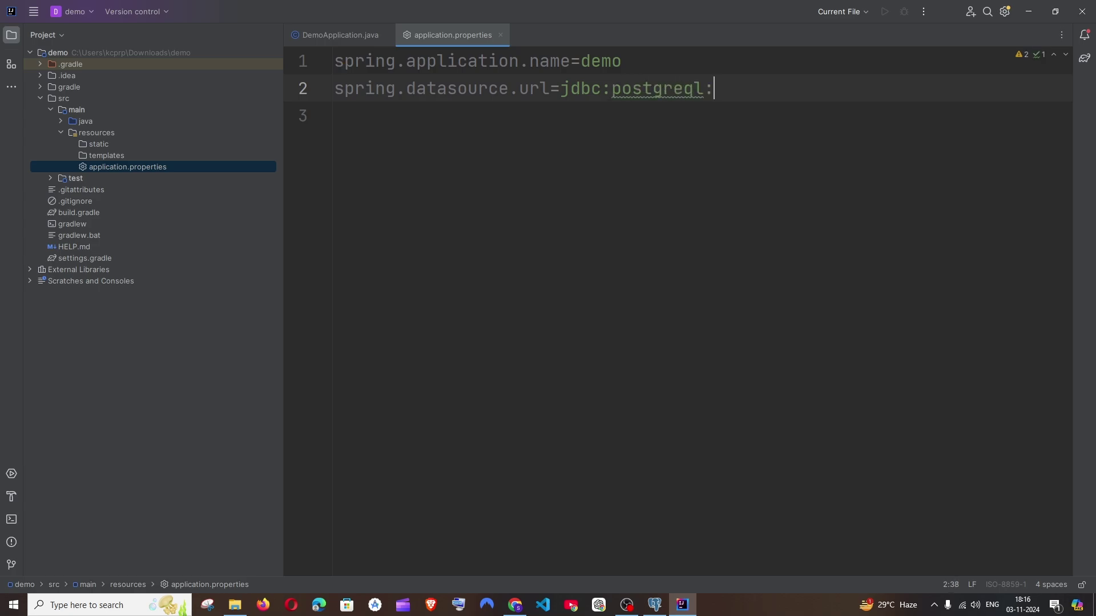
text(//local)
text(host:)
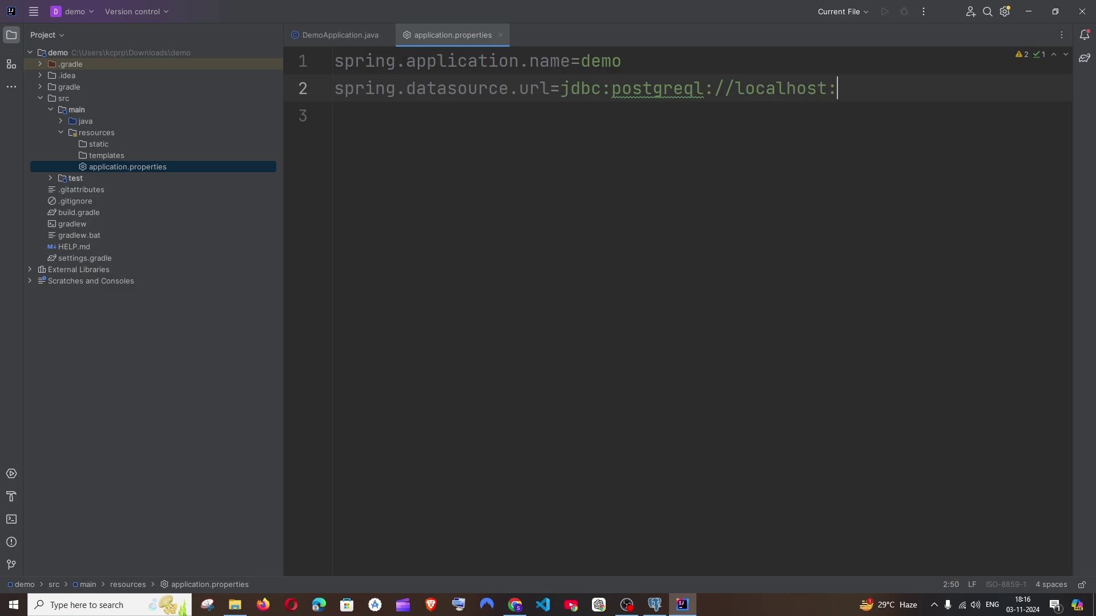
text(5432)
text(/)
click(685, 88)
text(s)
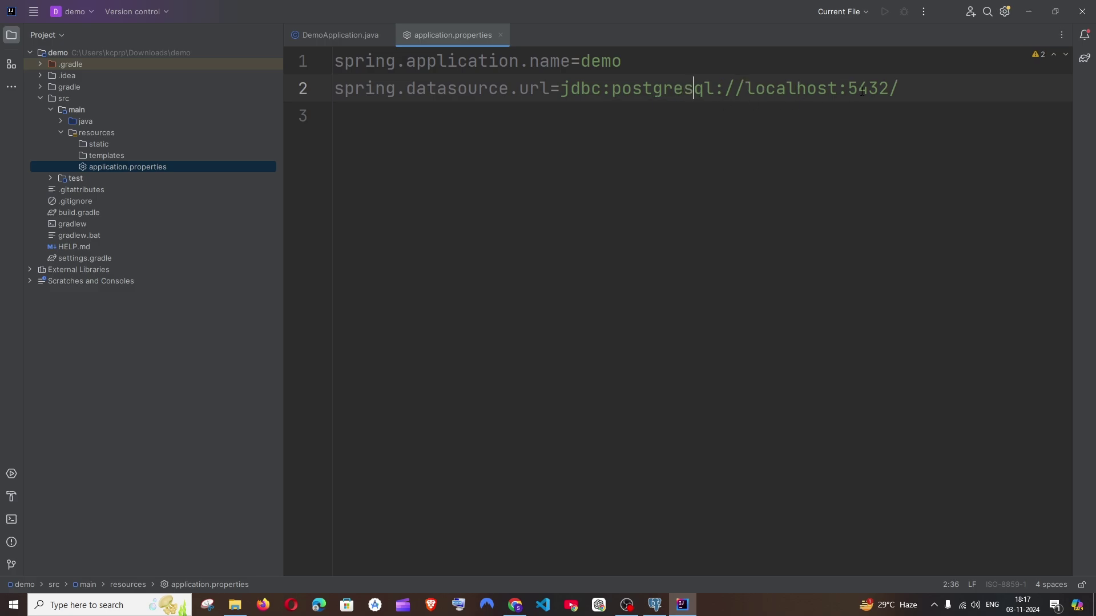
drag(899, 89, 488, 88)
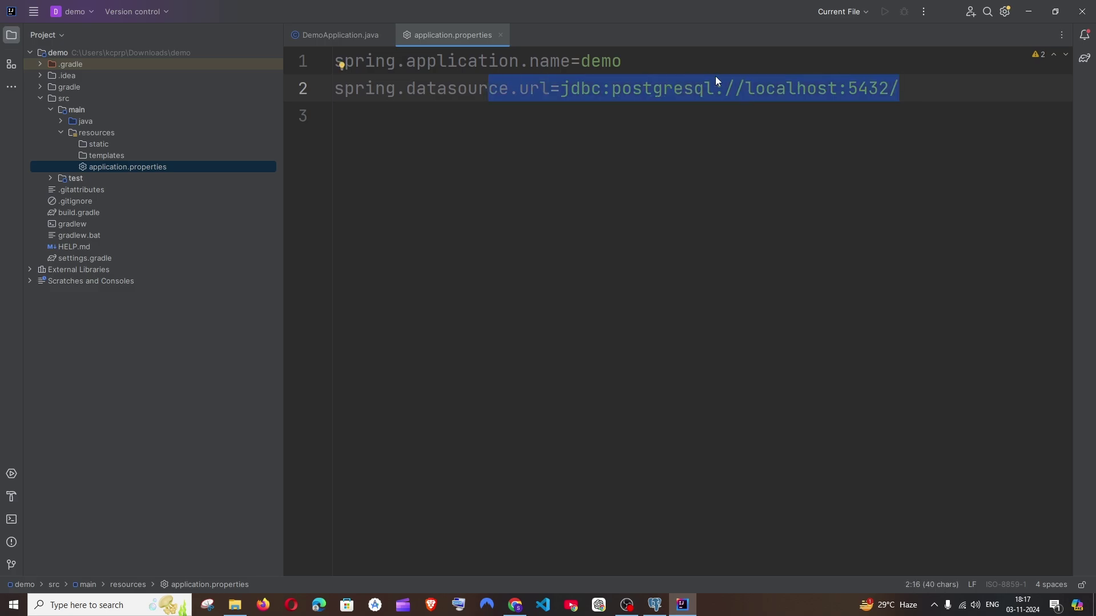
click(930, 90)
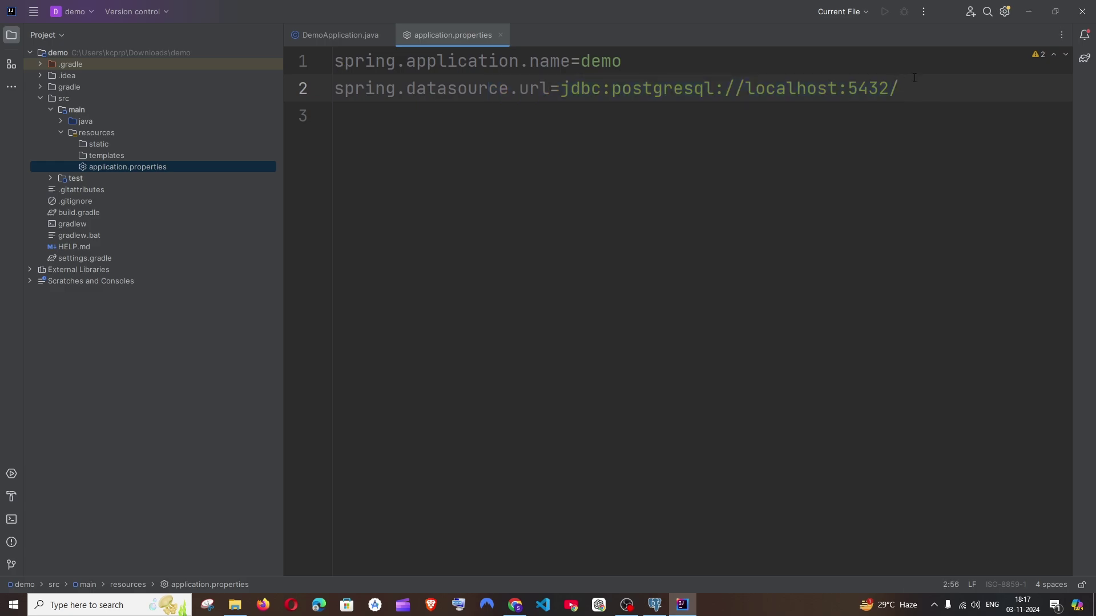
Create a database named demopost under Databases, then expand its public schema's Tables.
click(654, 605)
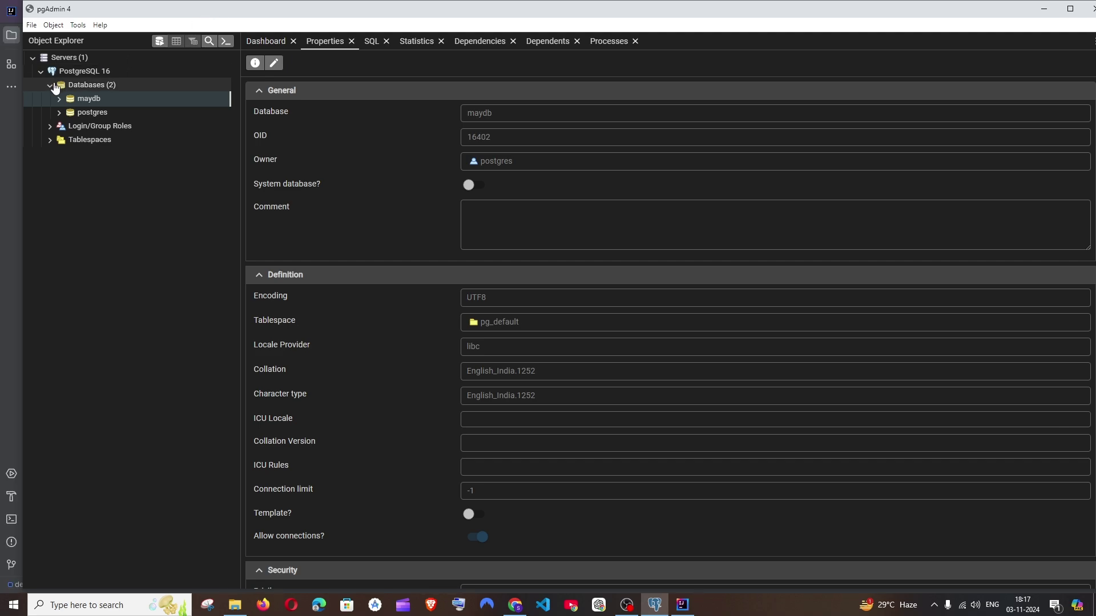
click(65, 85)
right_click(105, 87)
mouse_move(129, 93)
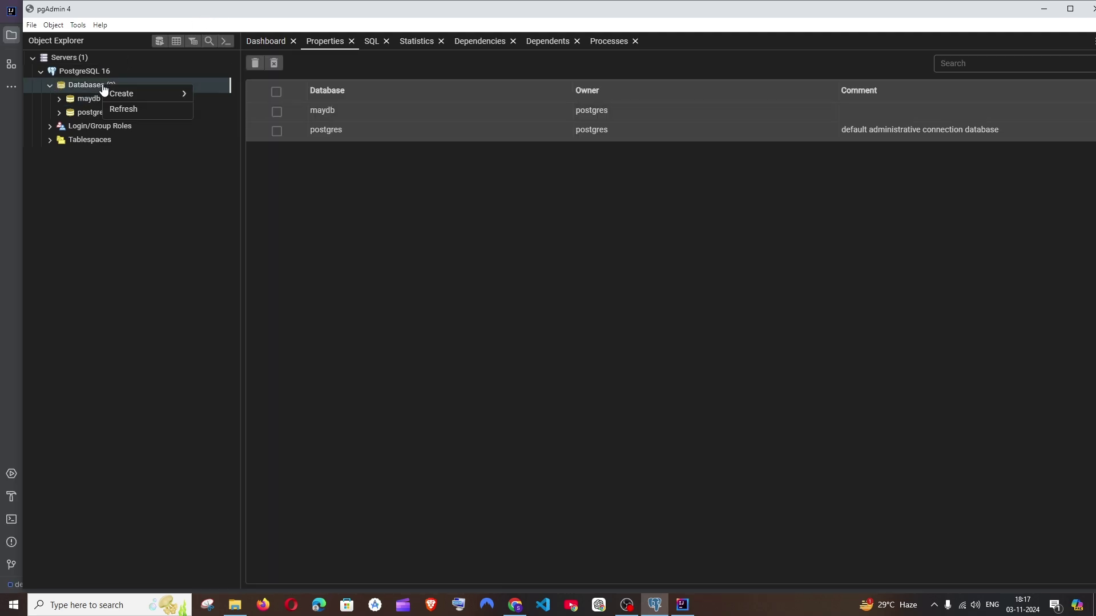
click(230, 97)
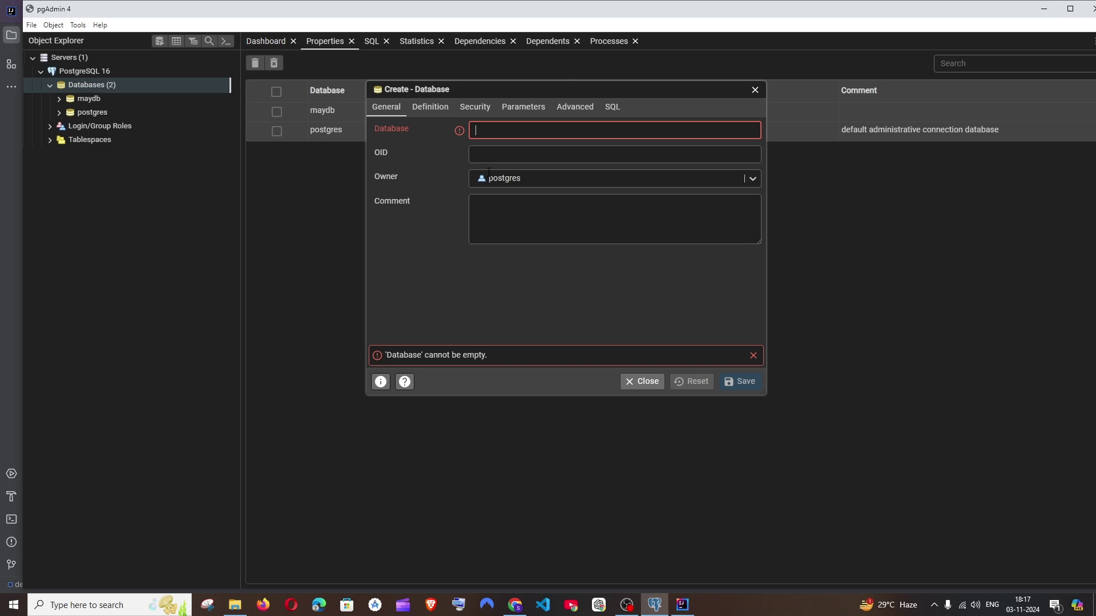
text(de)
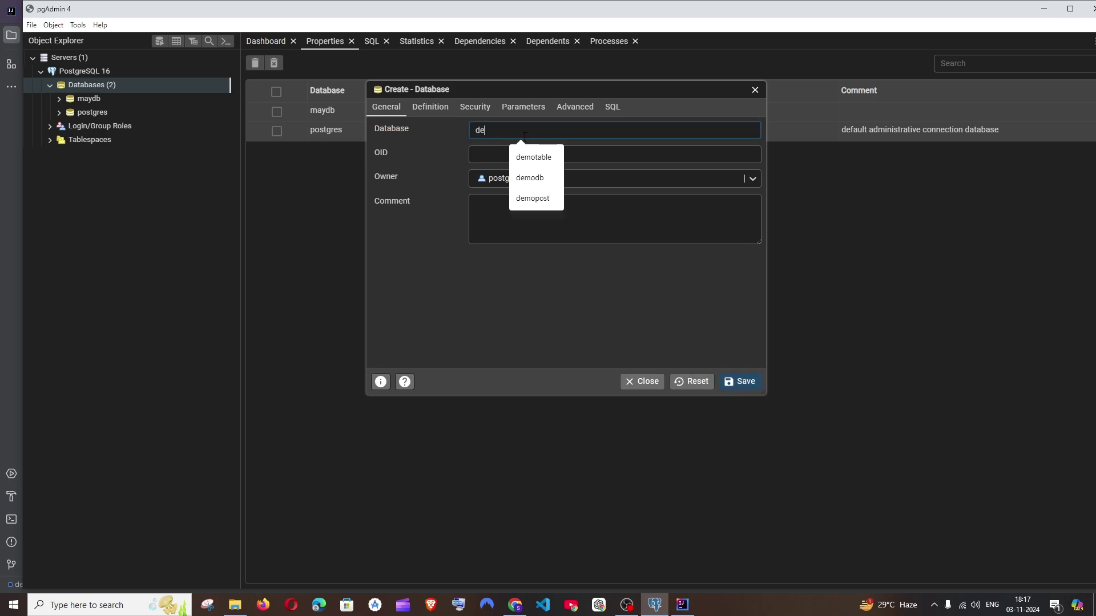
text(mopost)
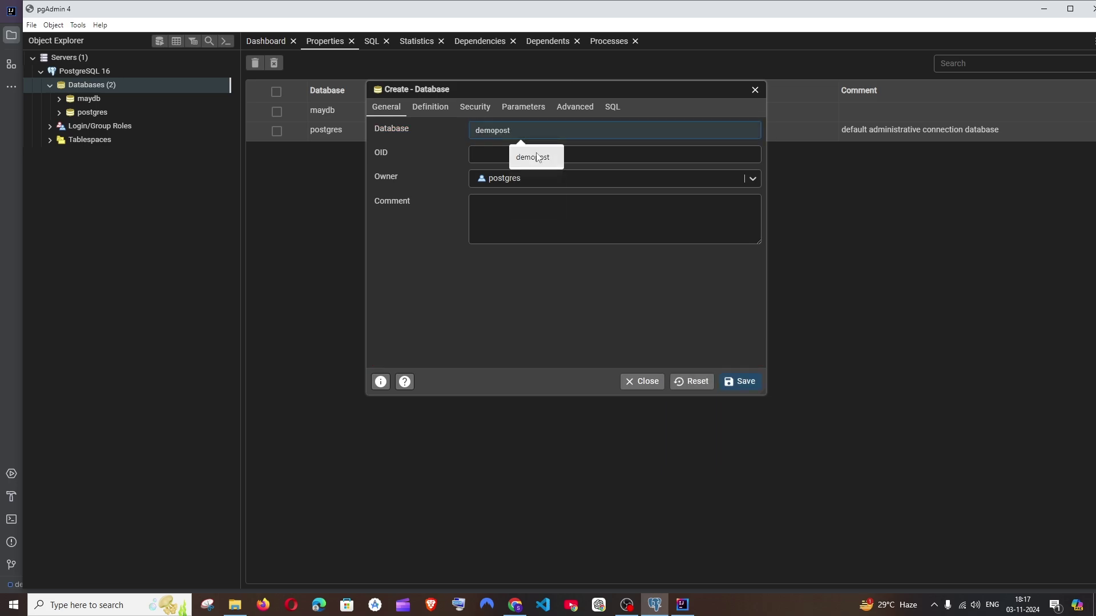
click(525, 174)
click(519, 179)
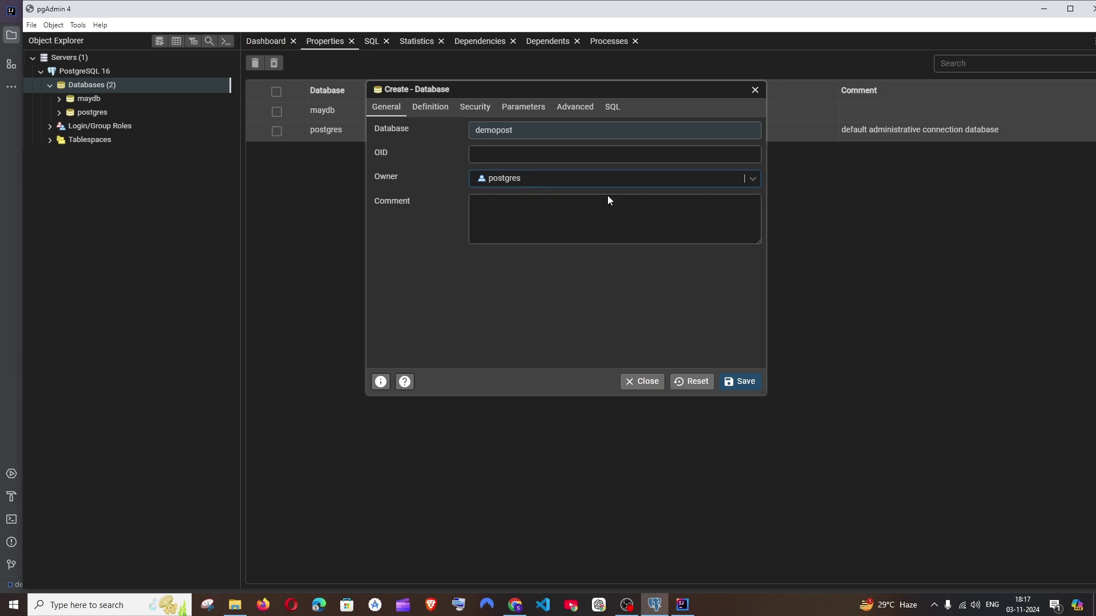
click(741, 382)
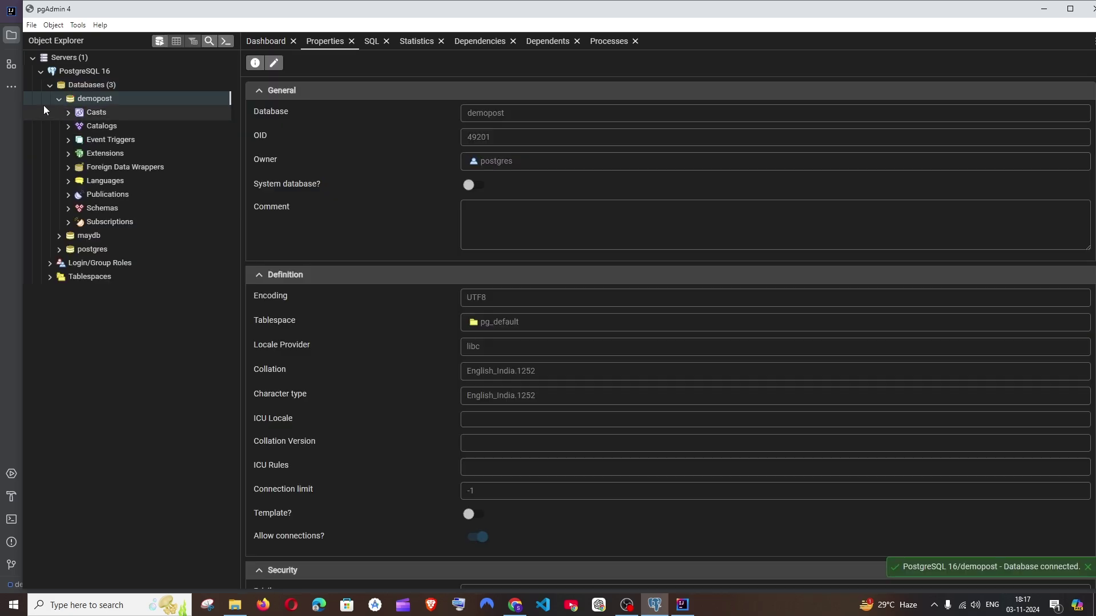
click(68, 209)
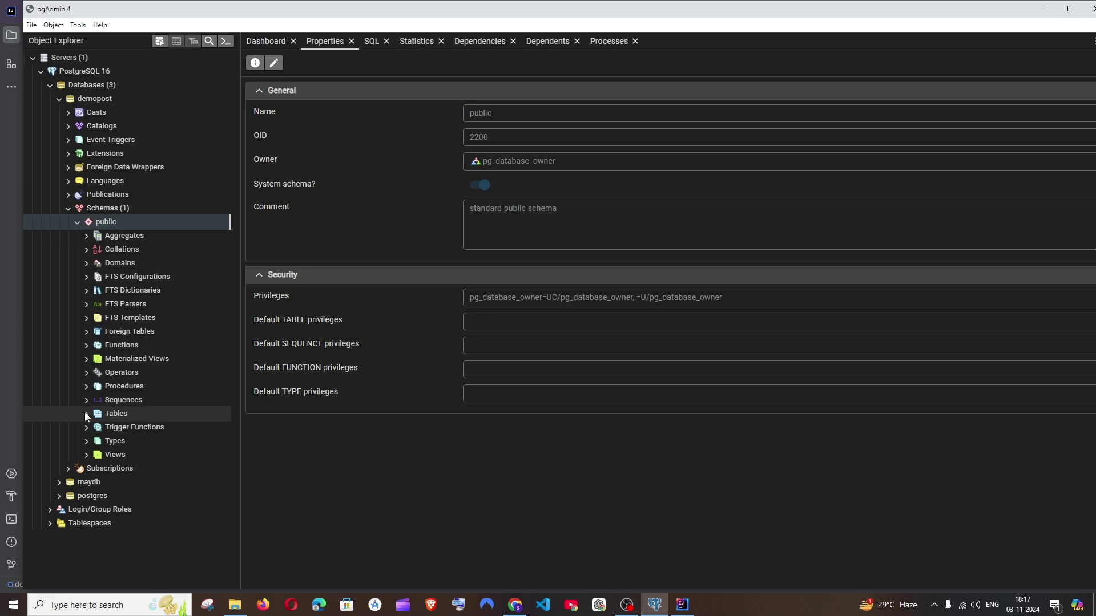
click(86, 415)
click(1044, 8)
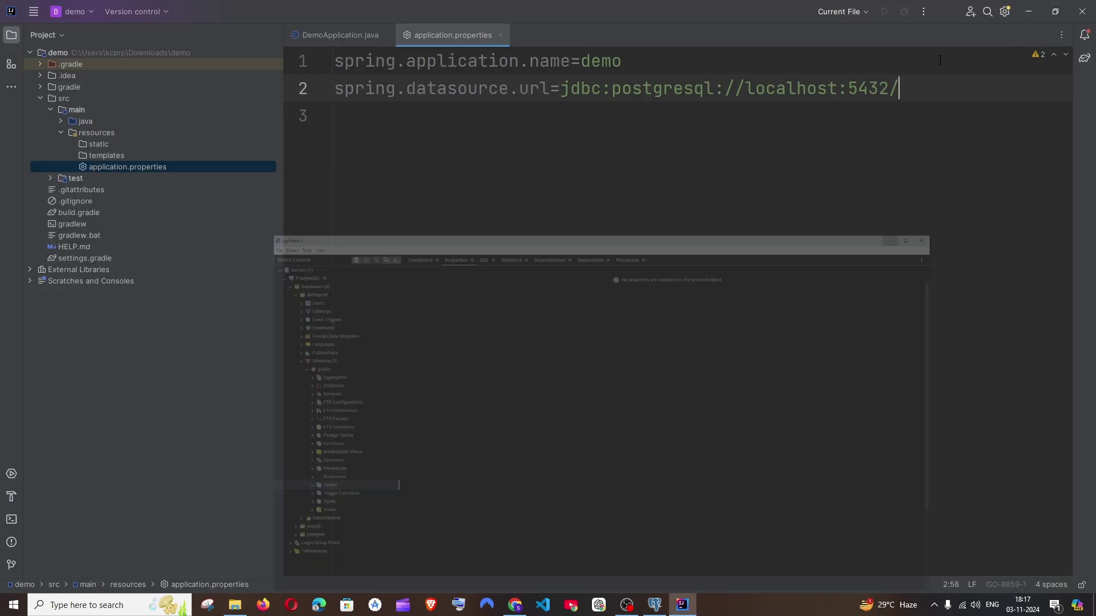
text(demop)
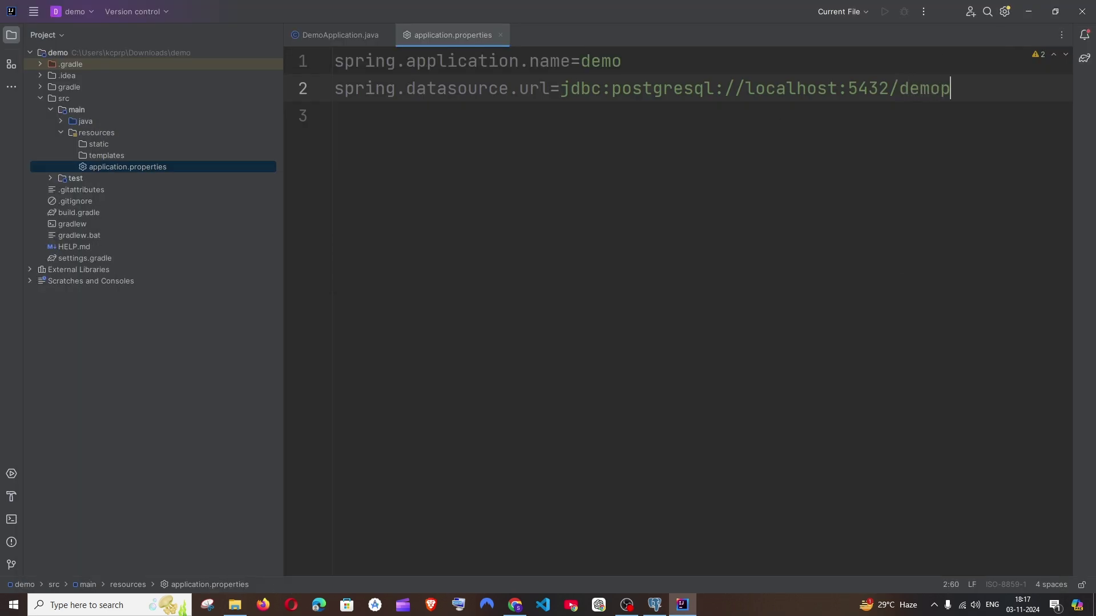
text(ost)
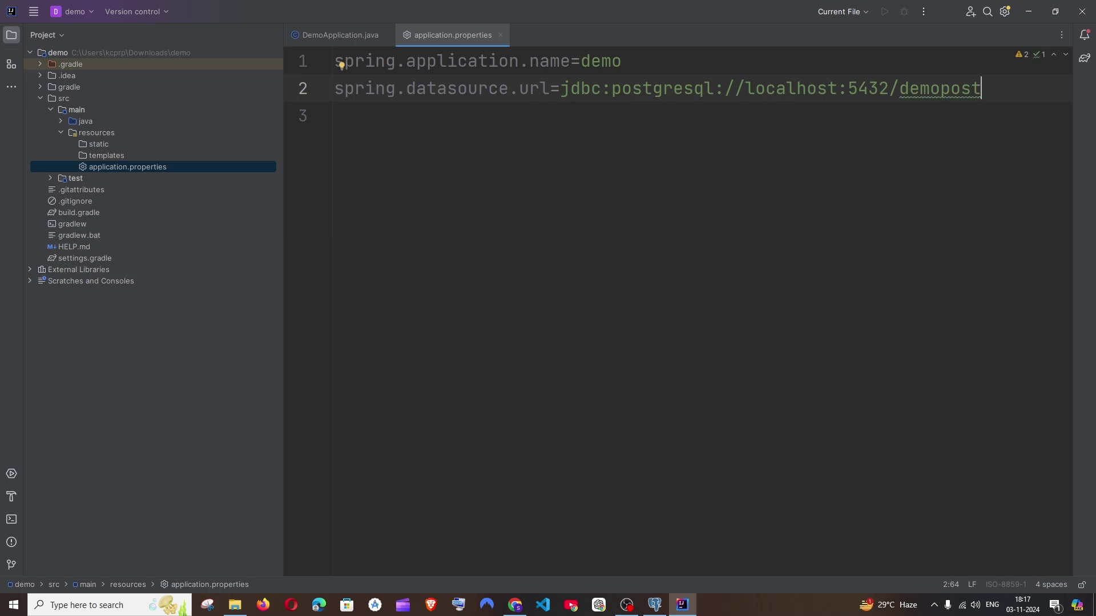
key(Return)
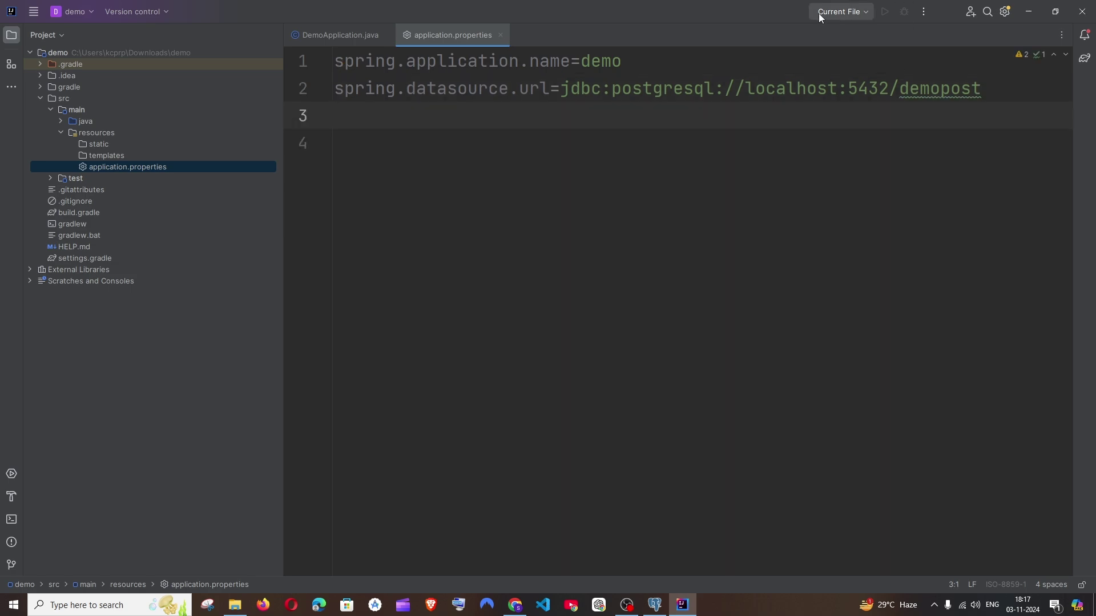
drag(513, 92, 333, 89)
key(ctrl+c)
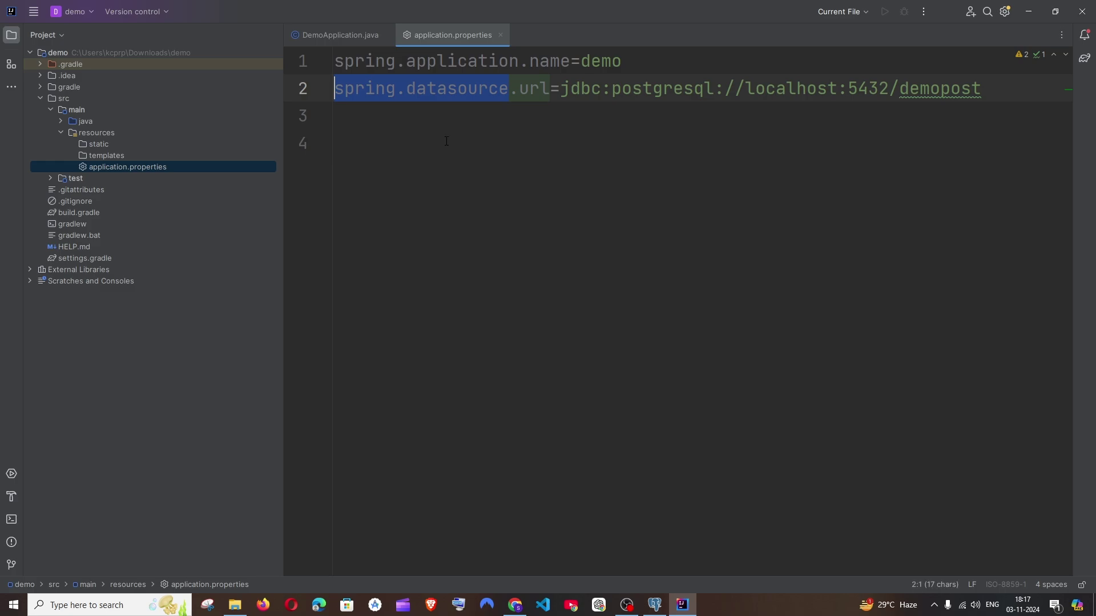
click(440, 120)
key(ctrl+v)
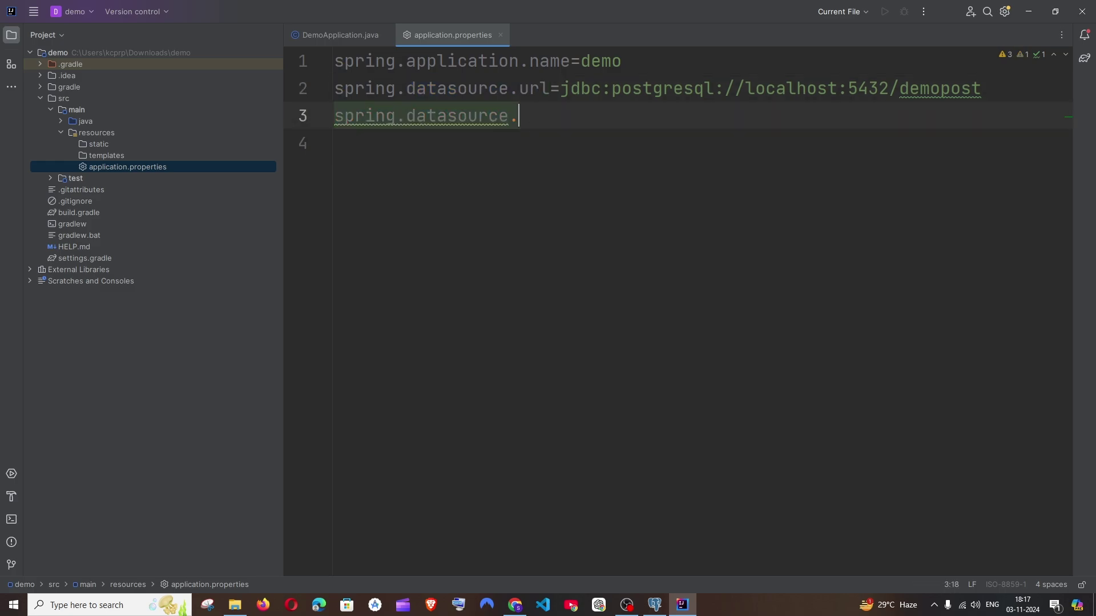
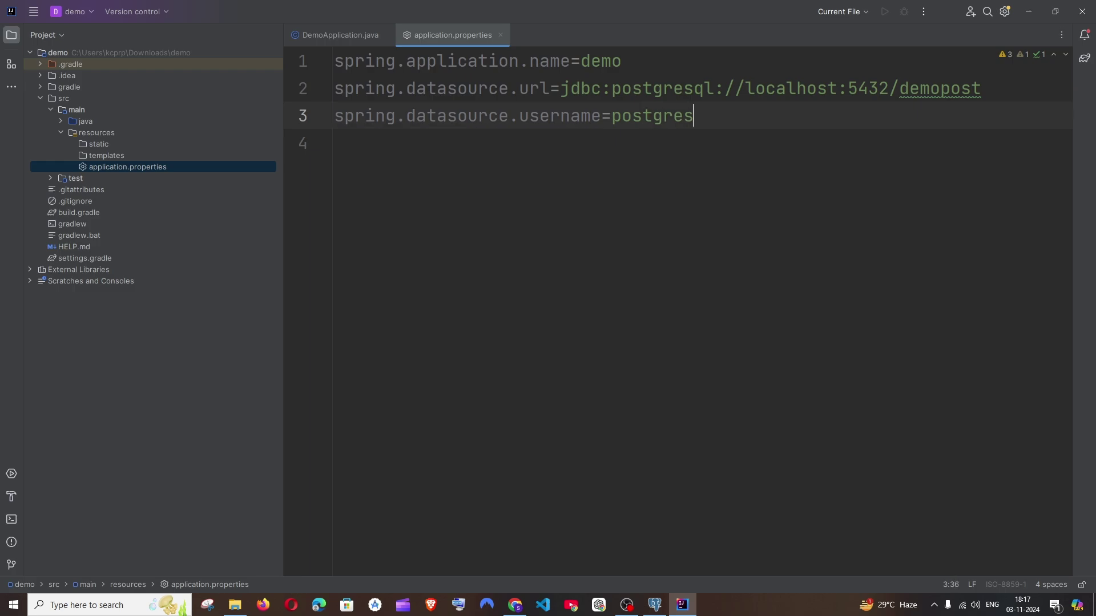
key(Return)
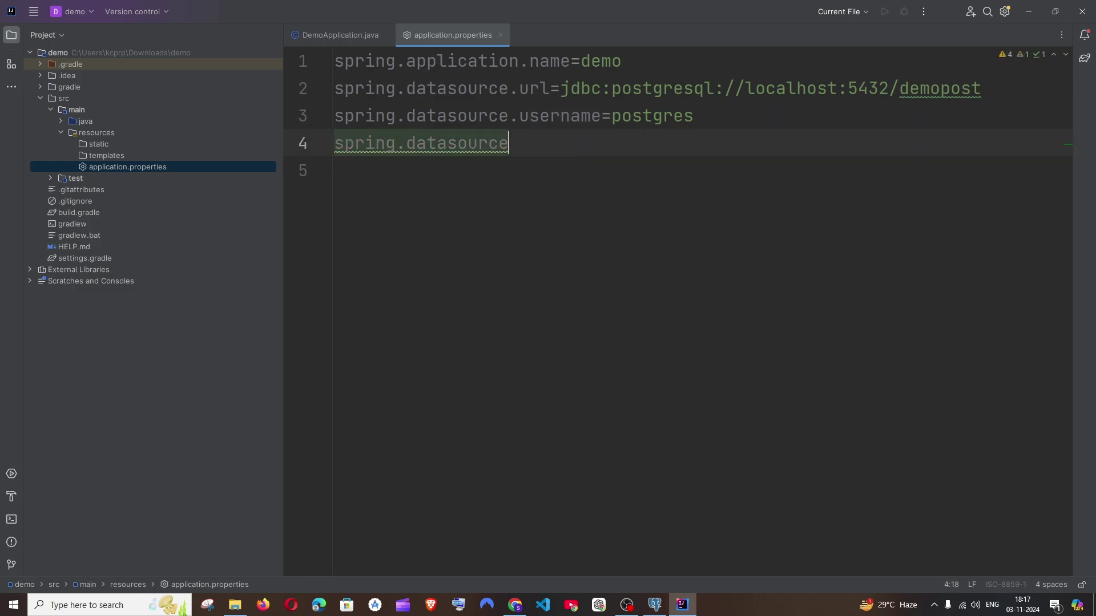
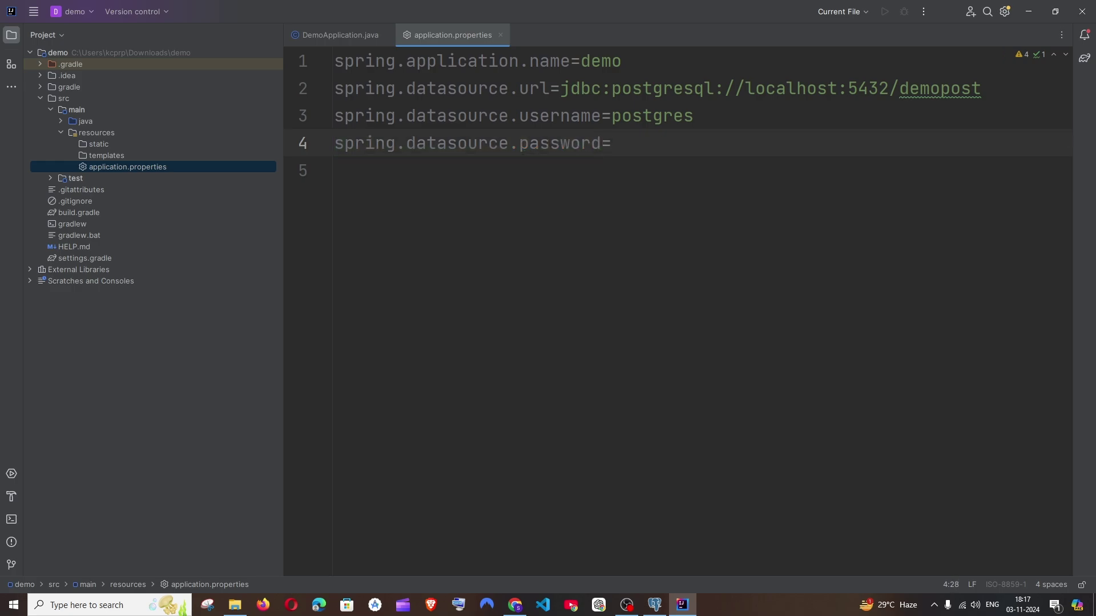
key(Return)
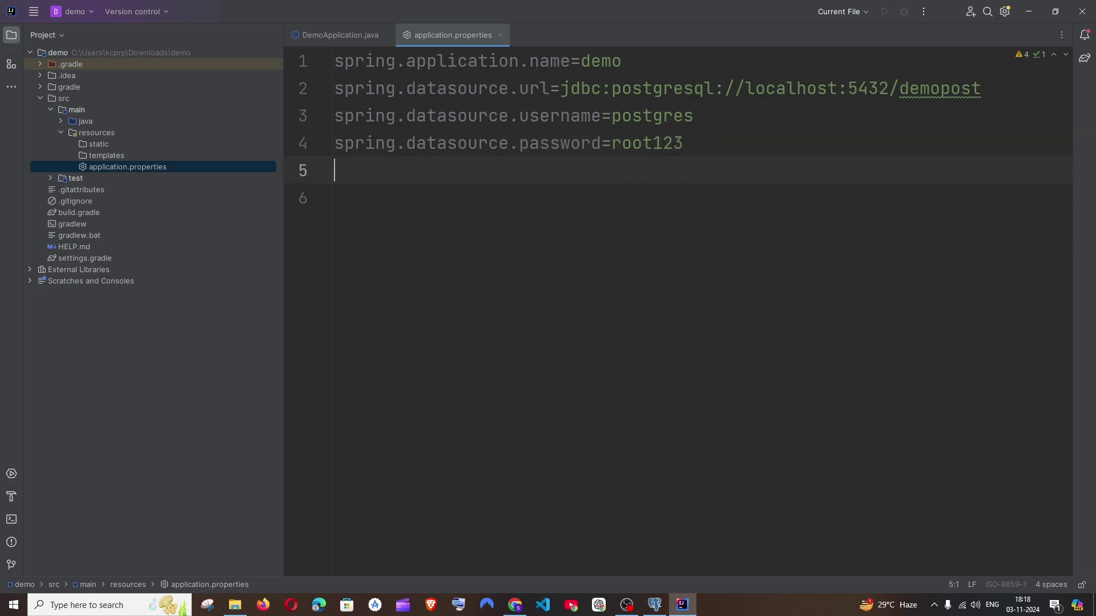
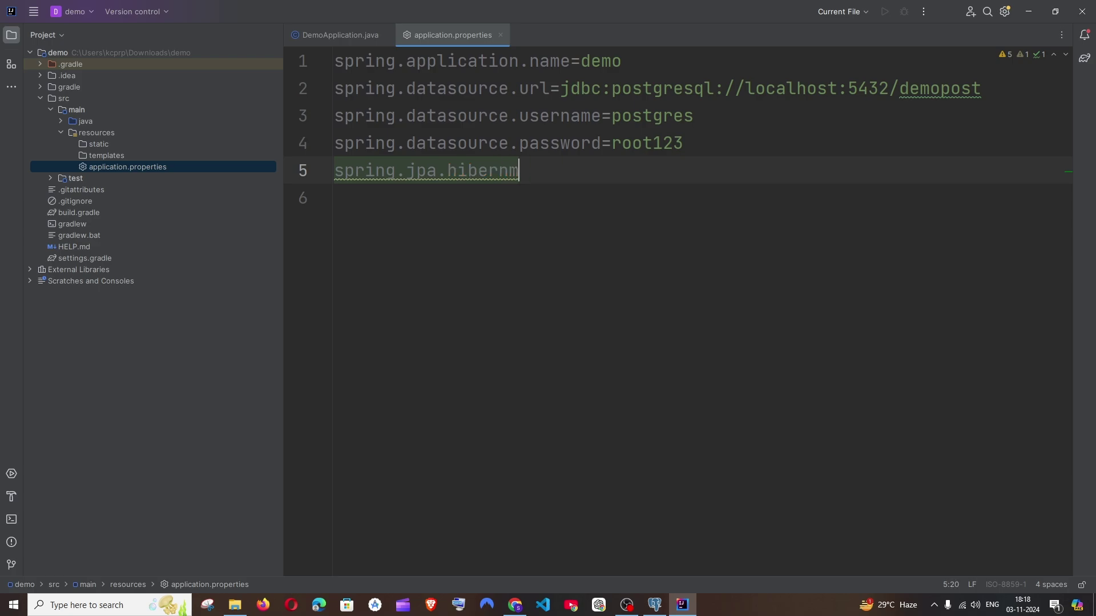
Add spring.jpa.hibernate.ddl-auto=update on line 5 and review the configuration lines.
key(BackSpace)
key(BackSpace)
text(nate)
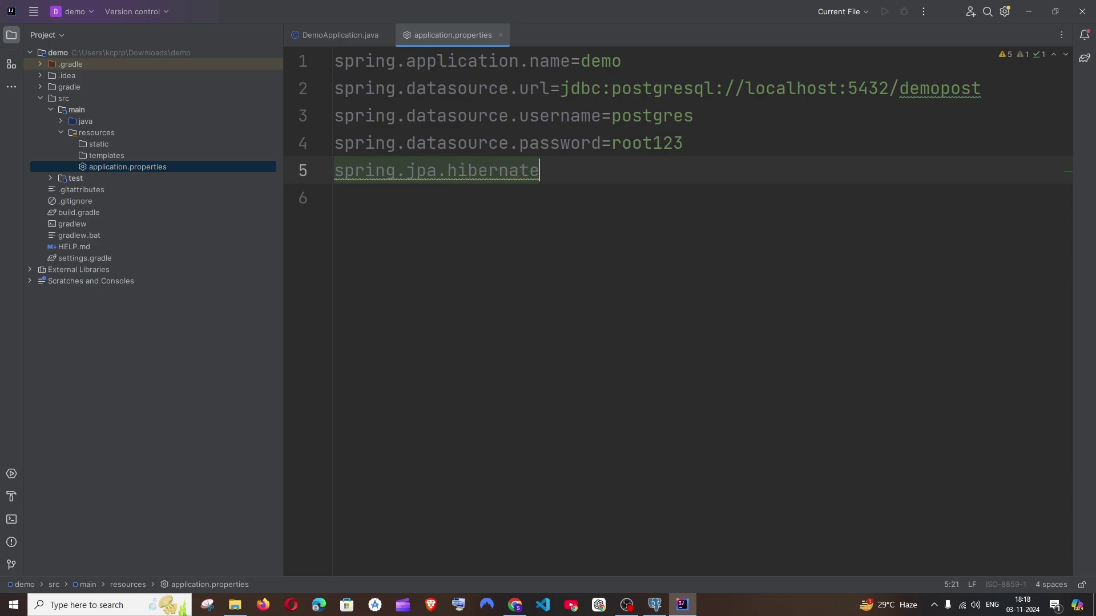
text(.ddl)
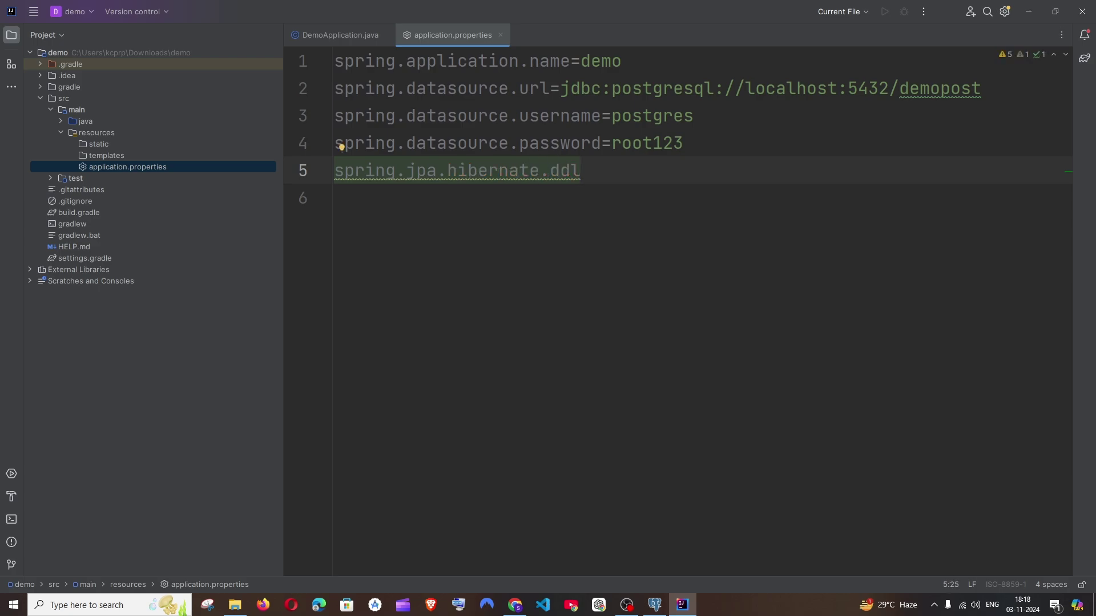
text(-)
text(auto=u)
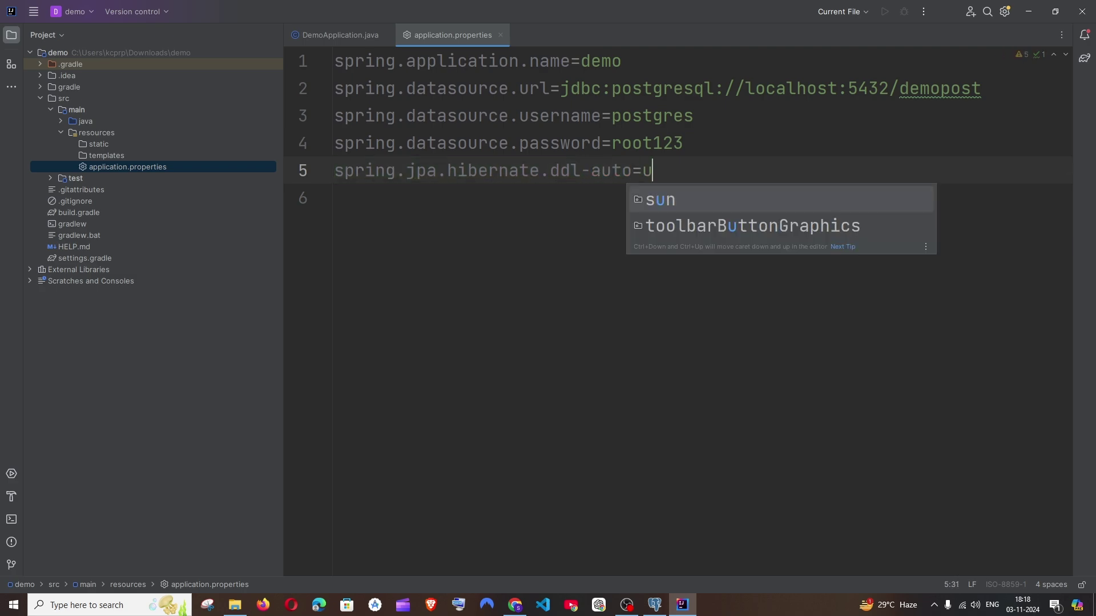
text(pdate)
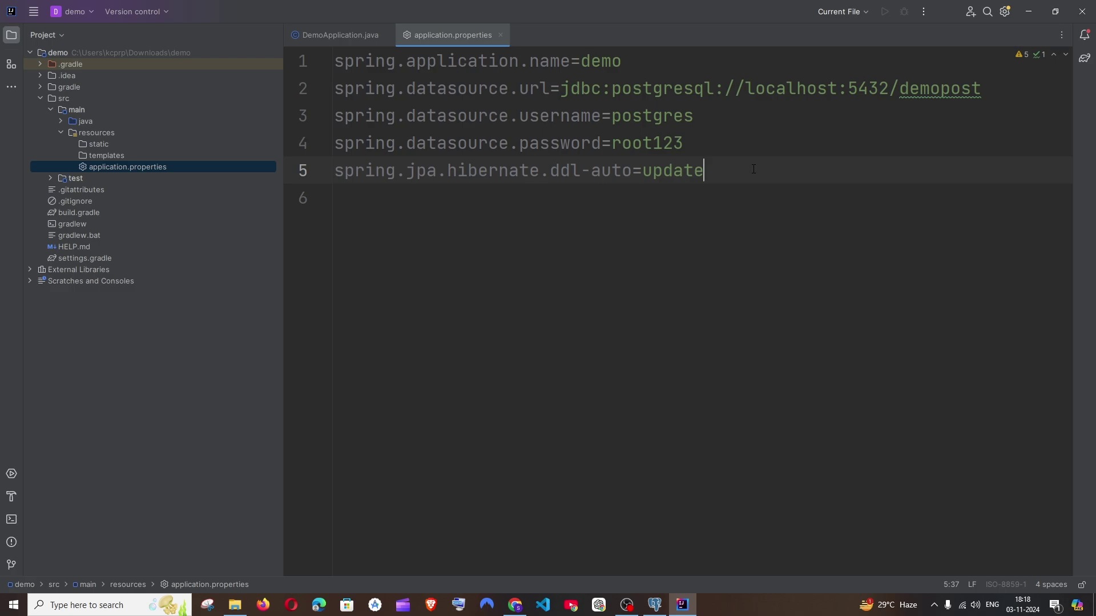
drag(704, 171, 283, 159)
click(744, 168)
mouse_move(706, 170)
mouse_down()
mouse_move(580, 116)
mouse_move(368, 89)
mouse_up()
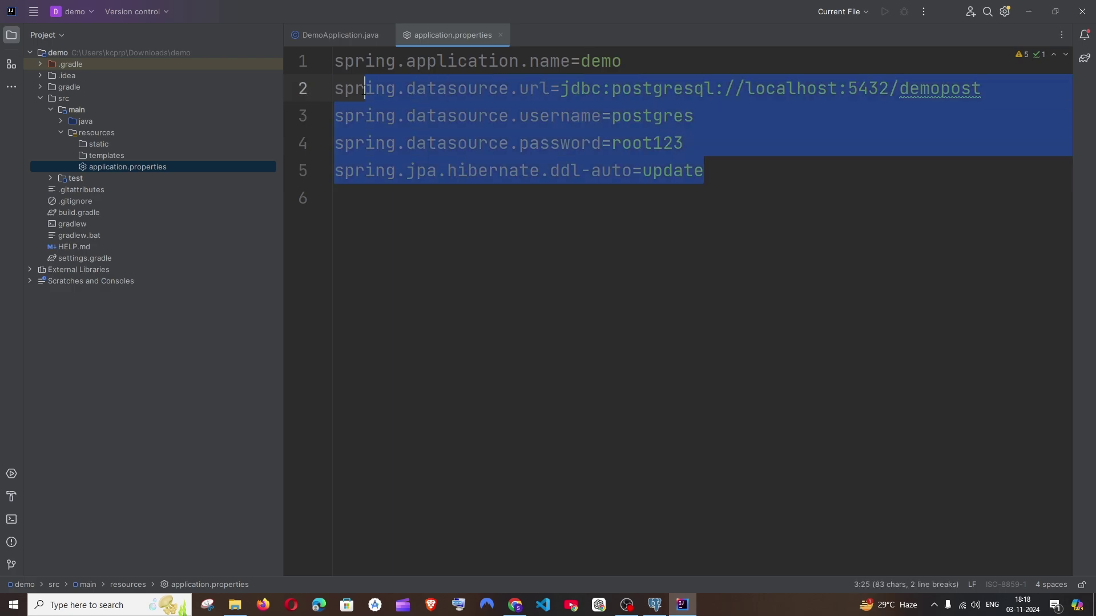
drag(777, 170, 292, 66)
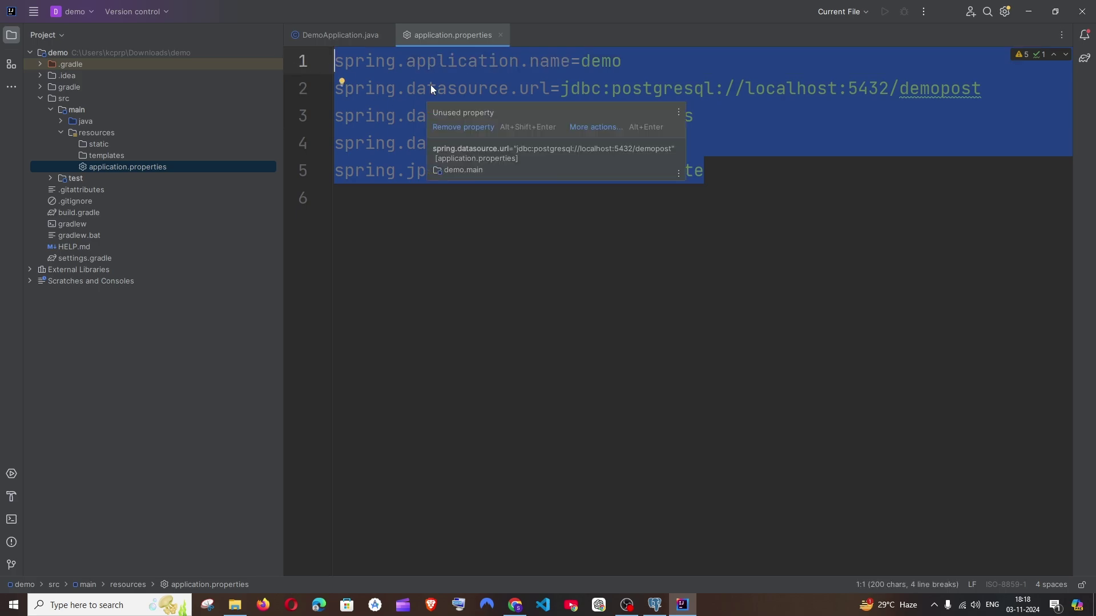
click(474, 234)
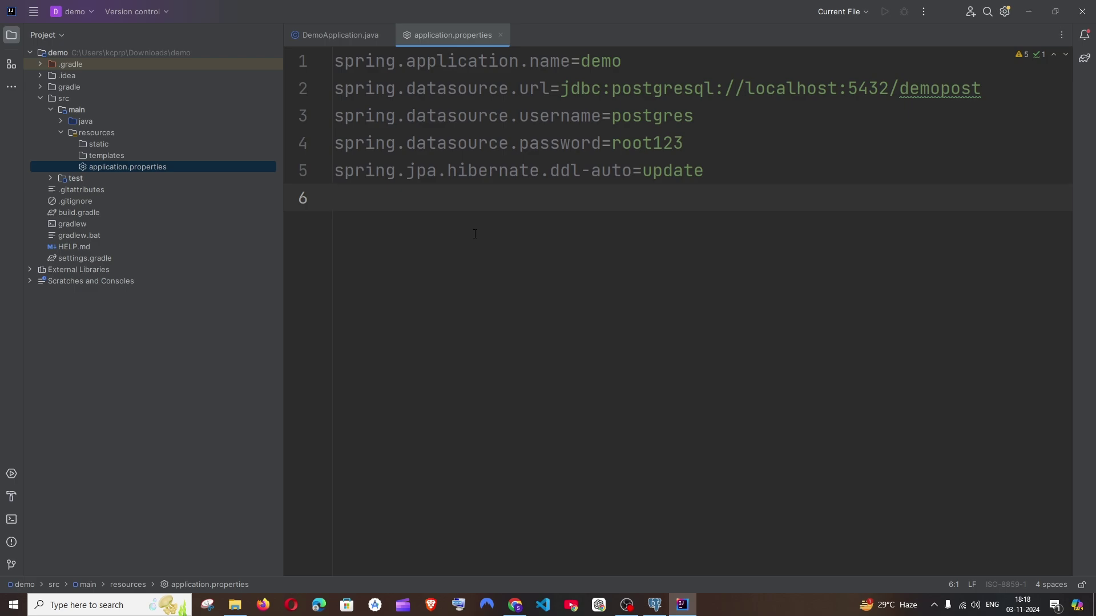
Check pgAdmin, then expand src/main/java and select the com.example.demo package.
click(654, 604)
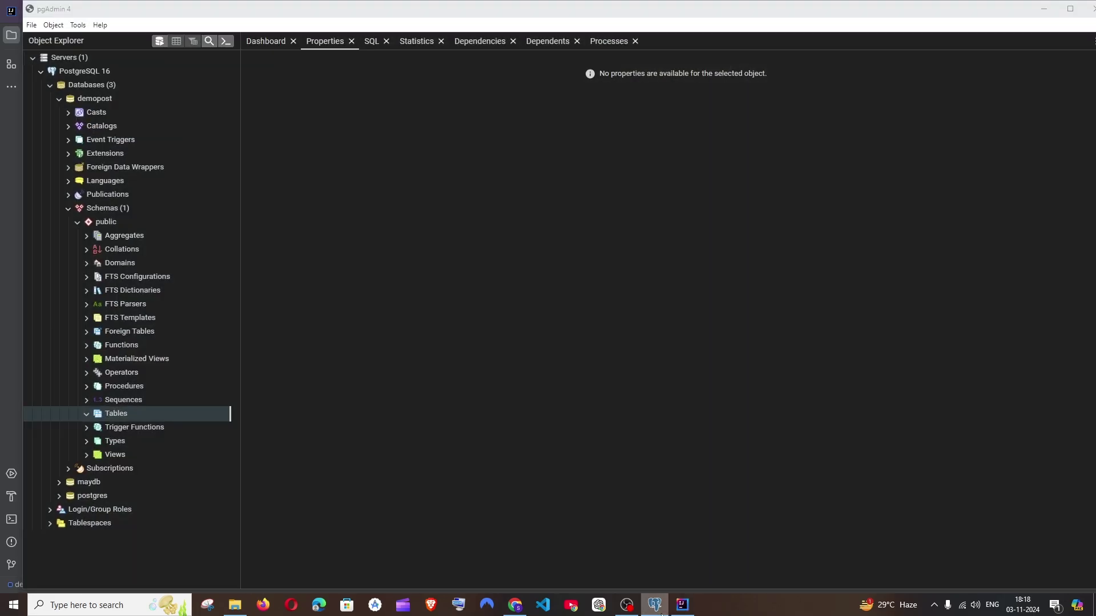
click(654, 605)
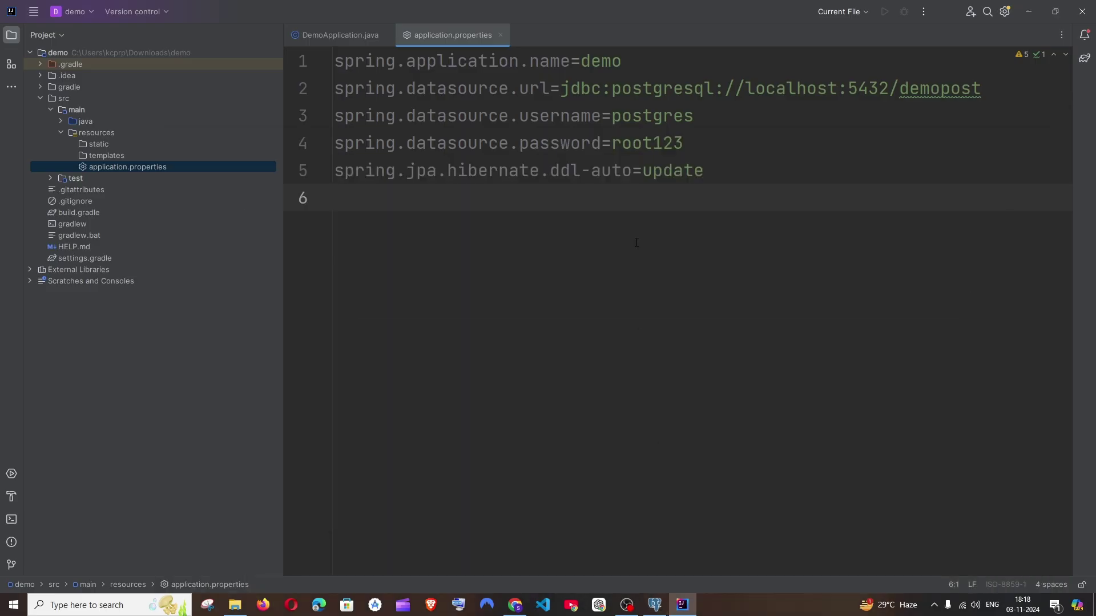
click(61, 121)
click(122, 133)
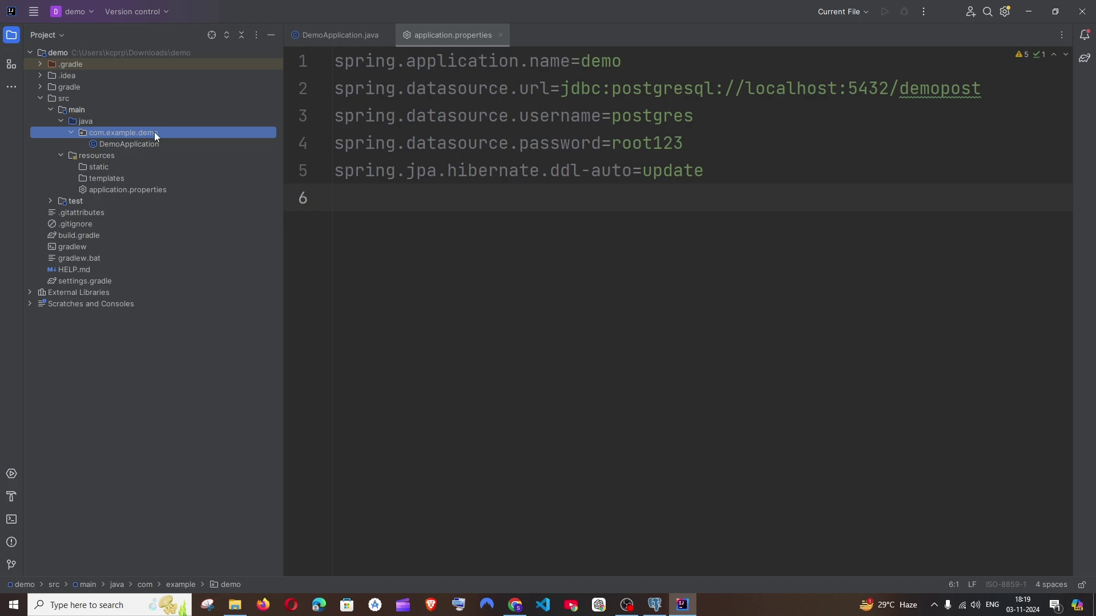
Add a new Java class named Person to the com.example.demo package.
right_click(154, 132)
mouse_move(180, 138)
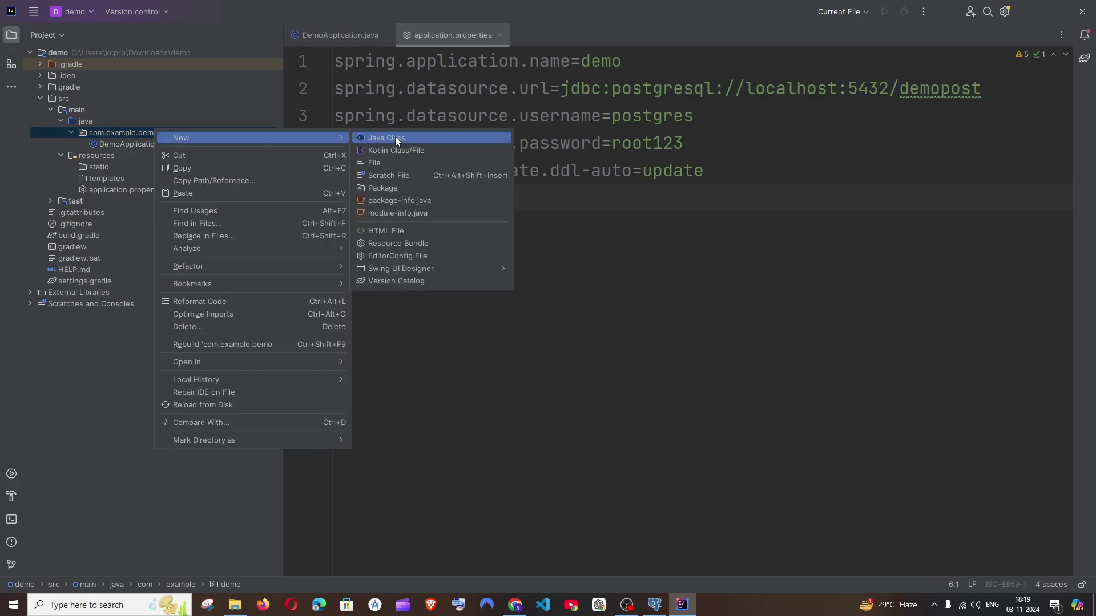
click(394, 137)
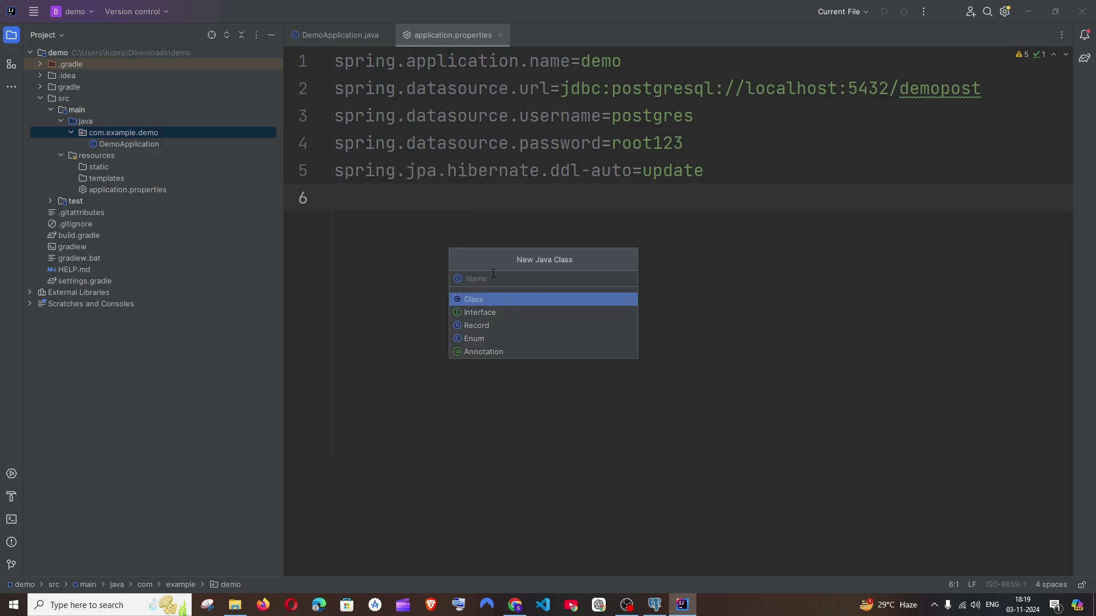
text(Person)
key(Return)
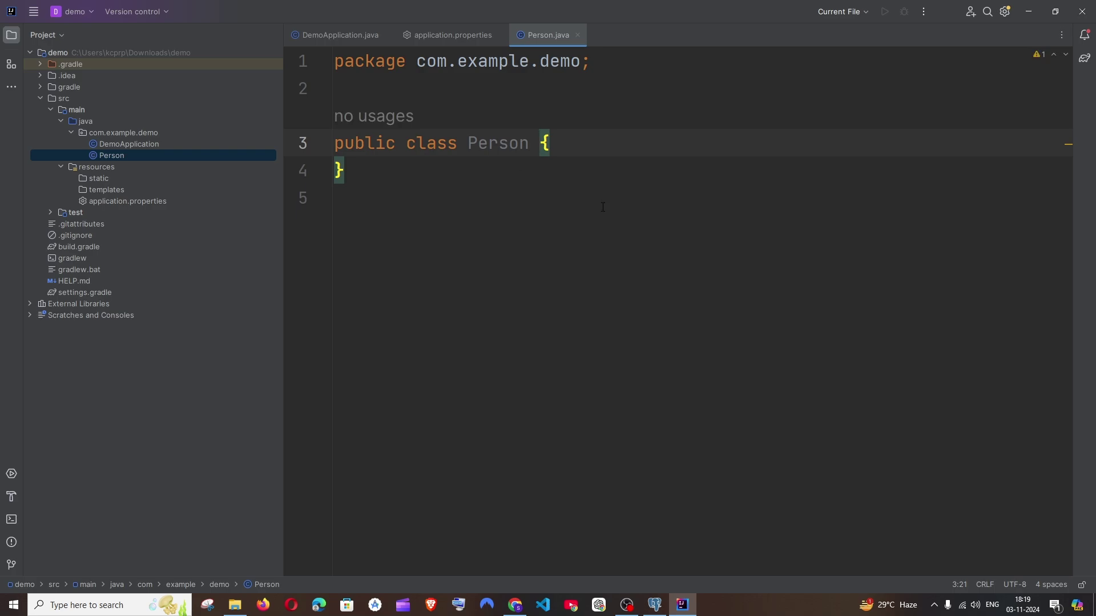
Declare 'private Long id;' and 'private String name;' in Person, removing the stray blank line.
key(Right)
key(Return)
key(Return)
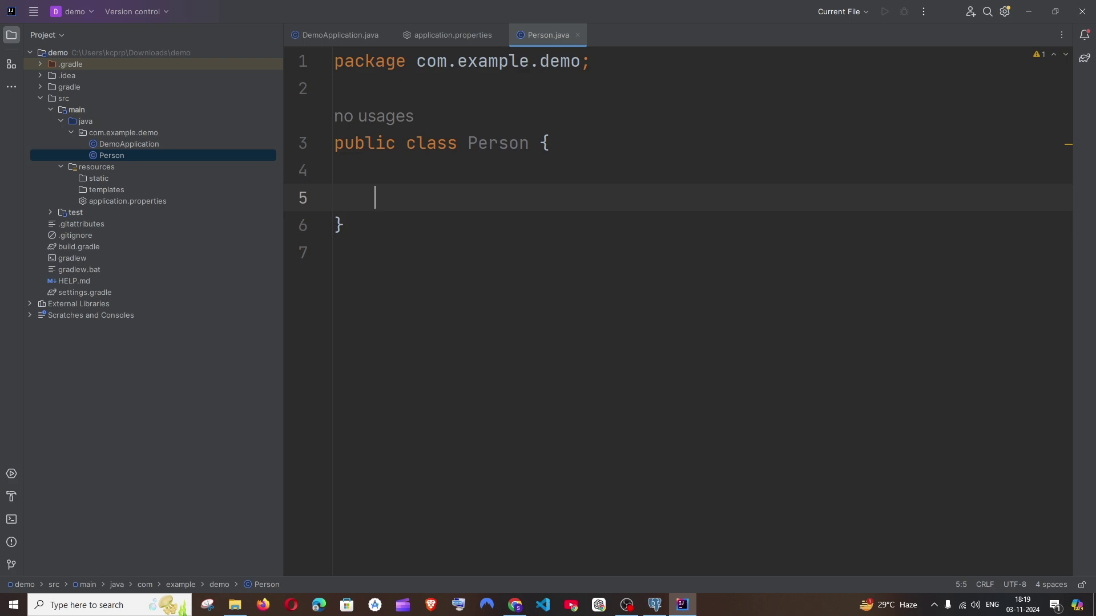
text(pr)
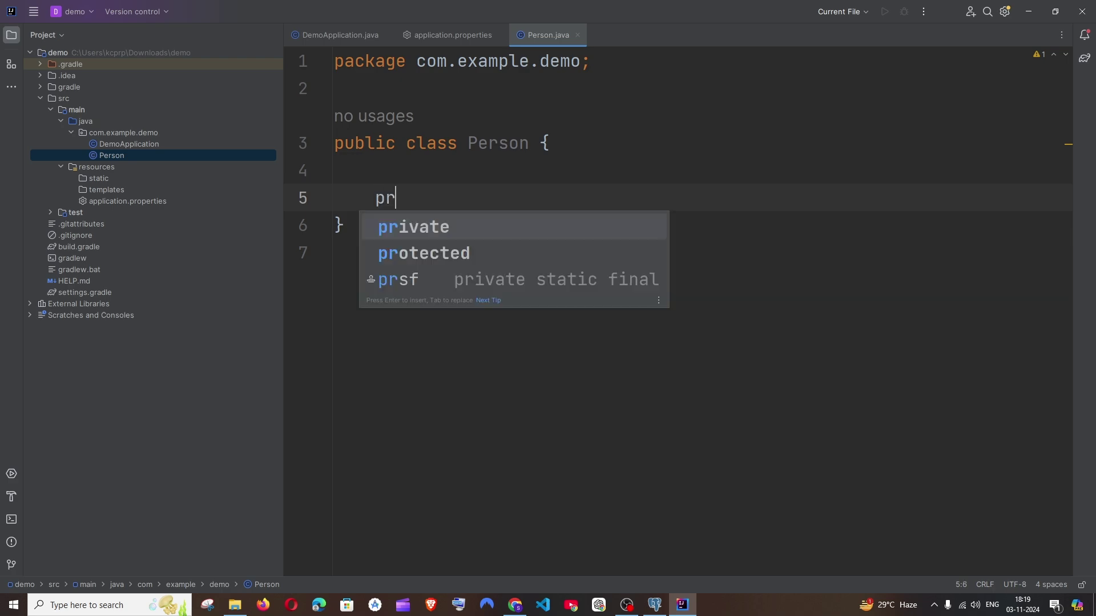
text(ivate Long)
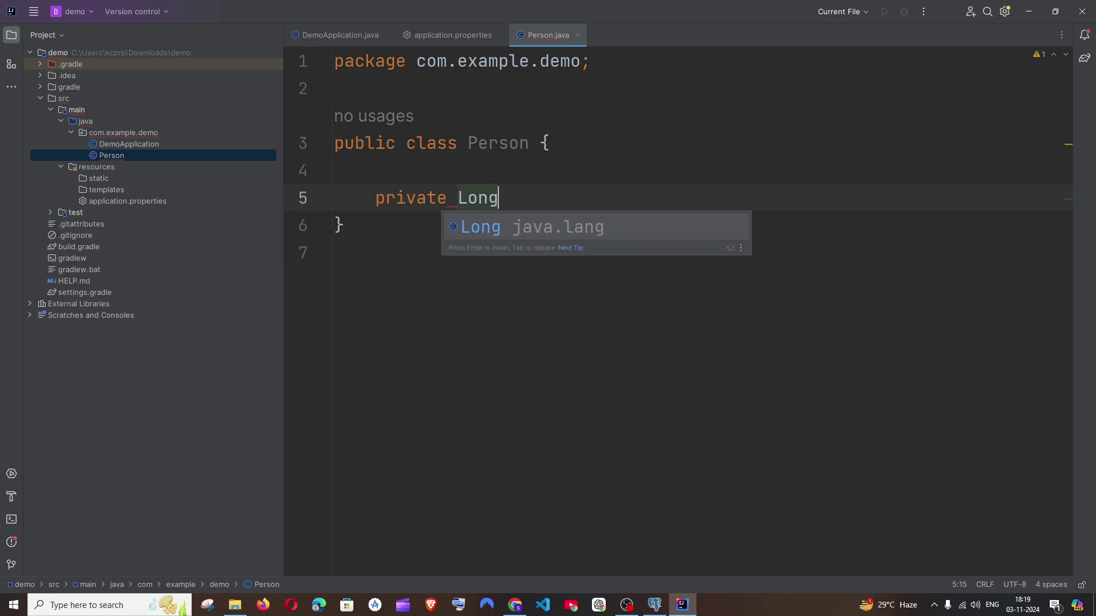
text( id;)
key(Return)
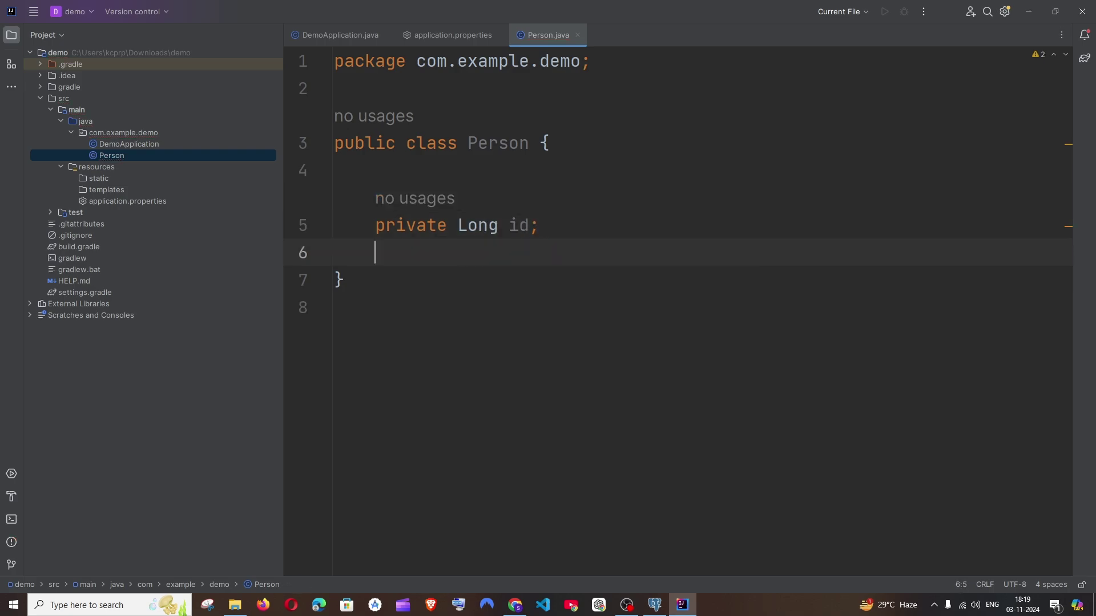
text(private Stri)
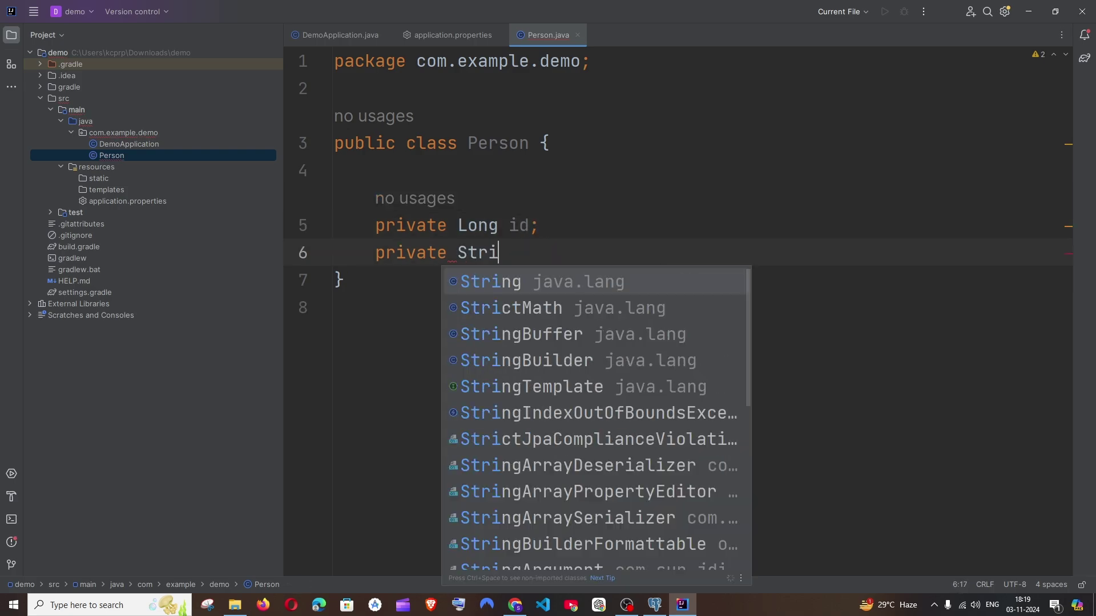
text(ng name)
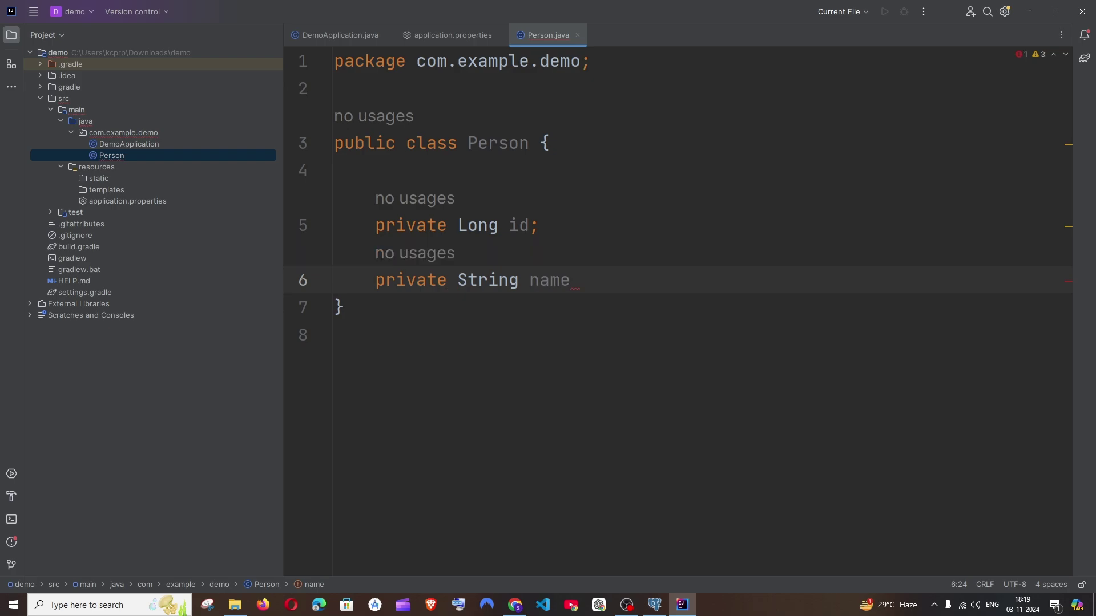
text(;)
click(344, 171)
key(BackSpace)
click(346, 87)
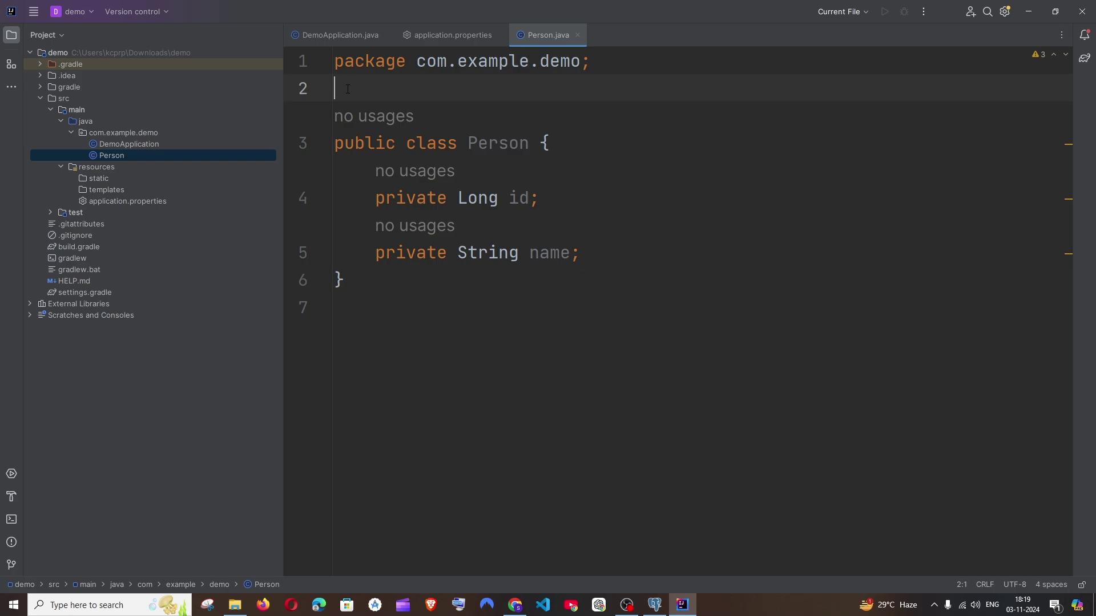
key(Return)
text(@)
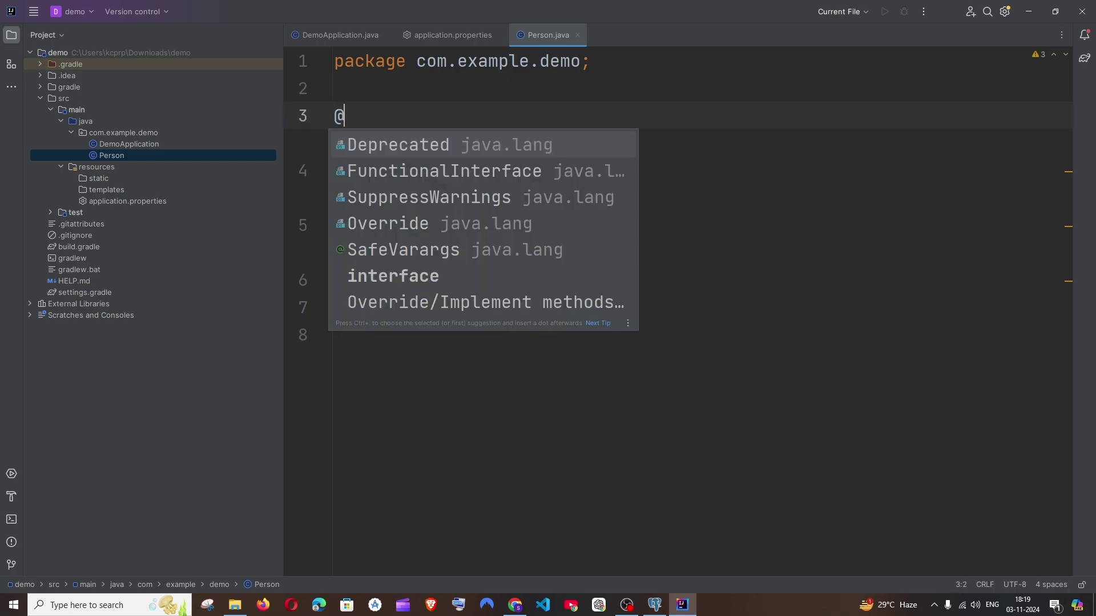
text(E)
key(Return)
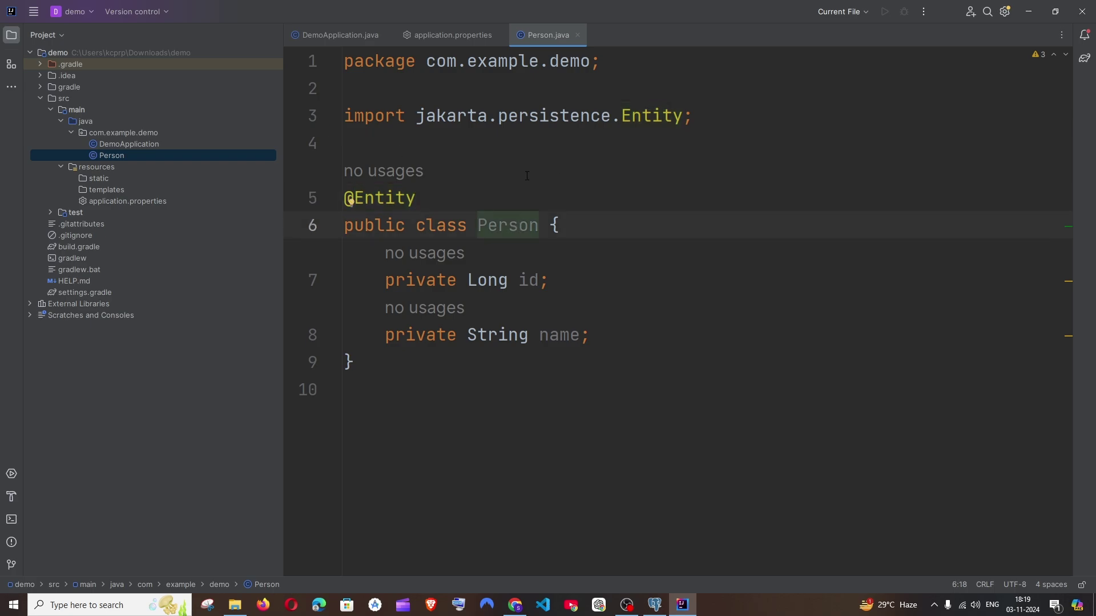
key(Return)
text(@)
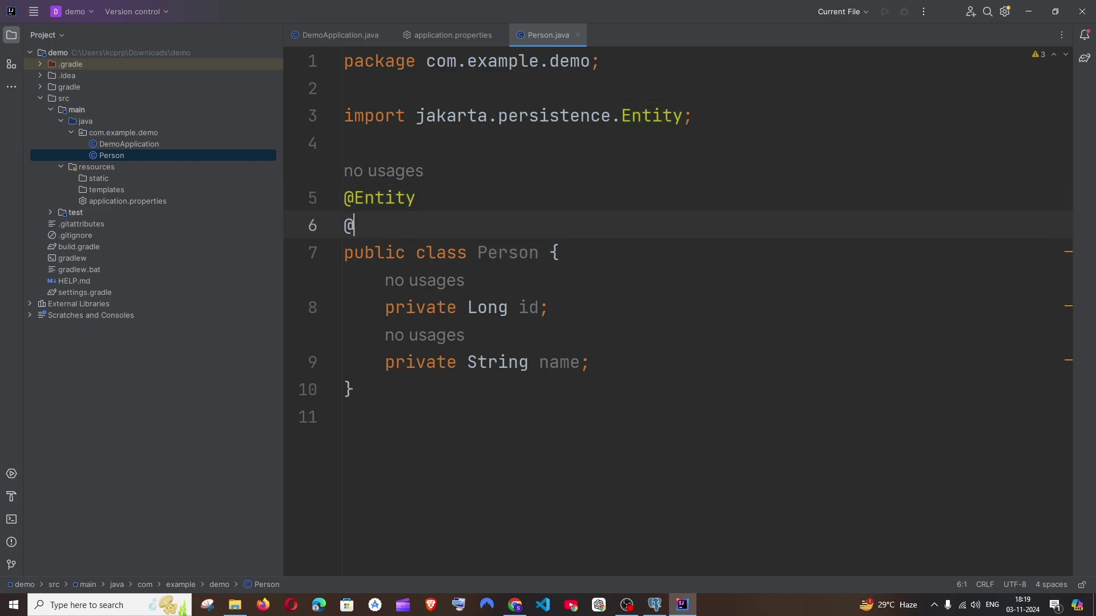
text(Data)
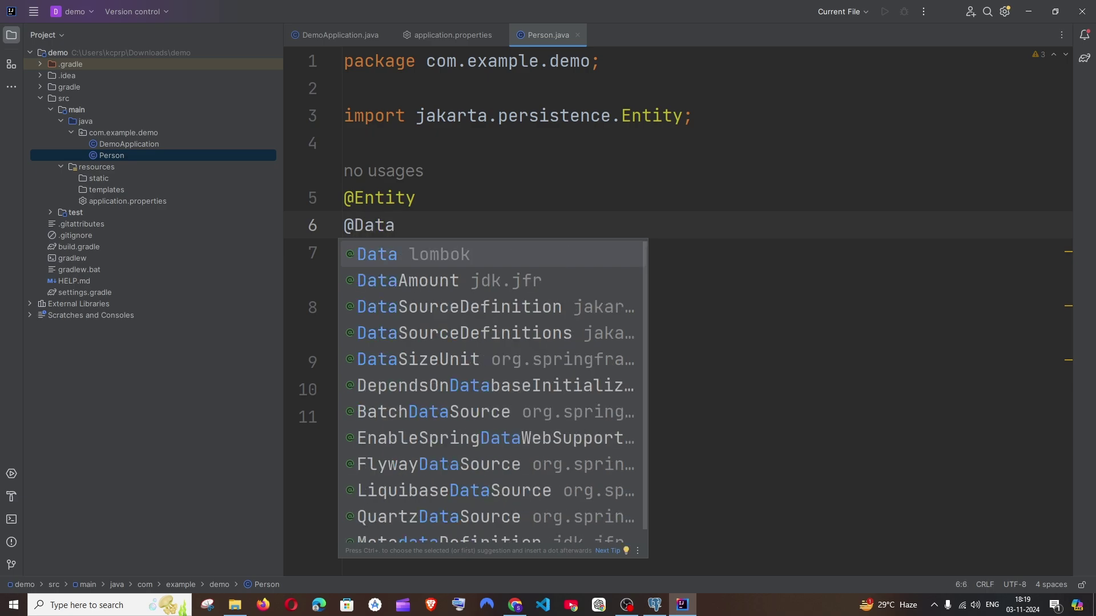
key(Return)
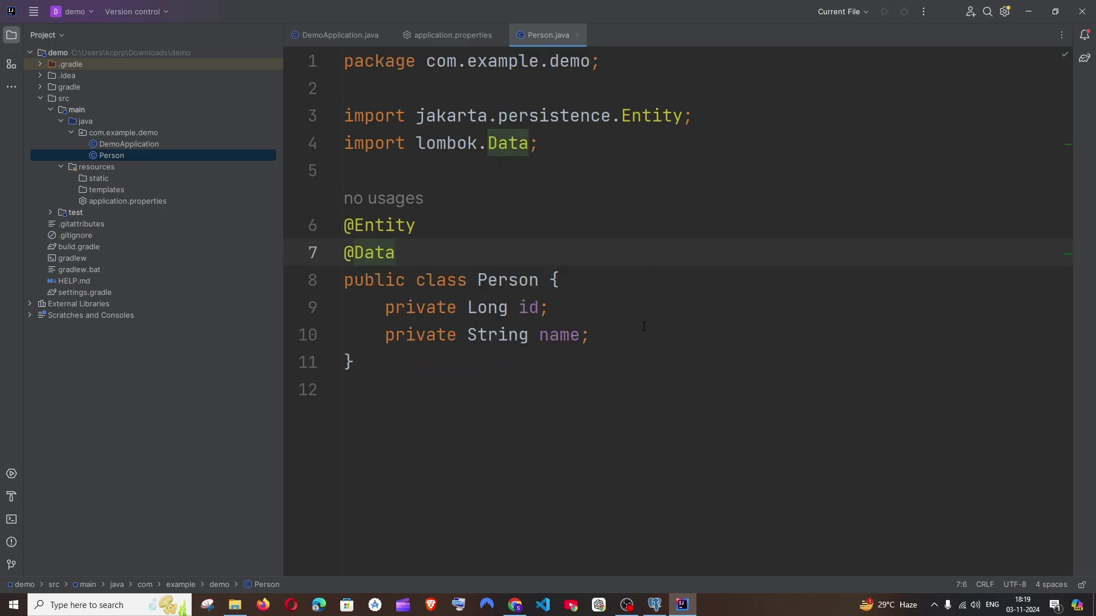
drag(643, 326, 335, 311)
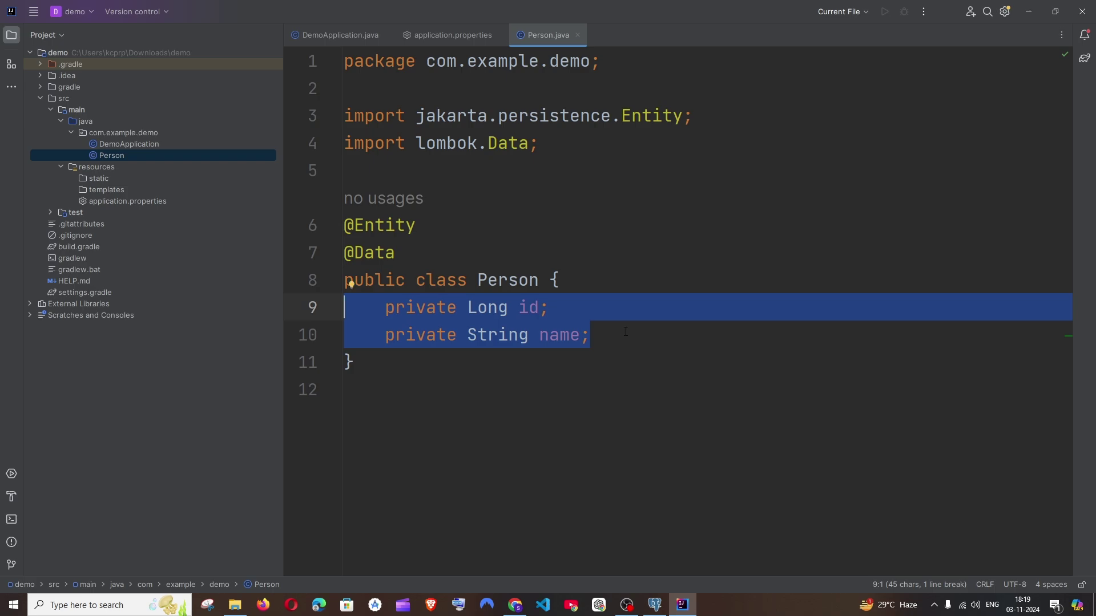
click(594, 332)
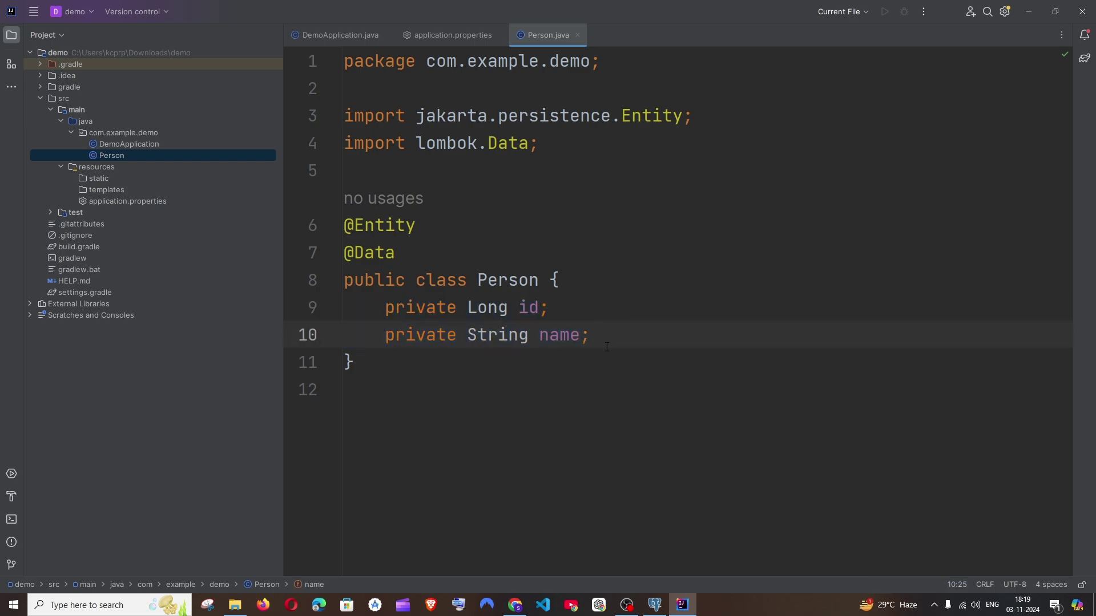
click(384, 253)
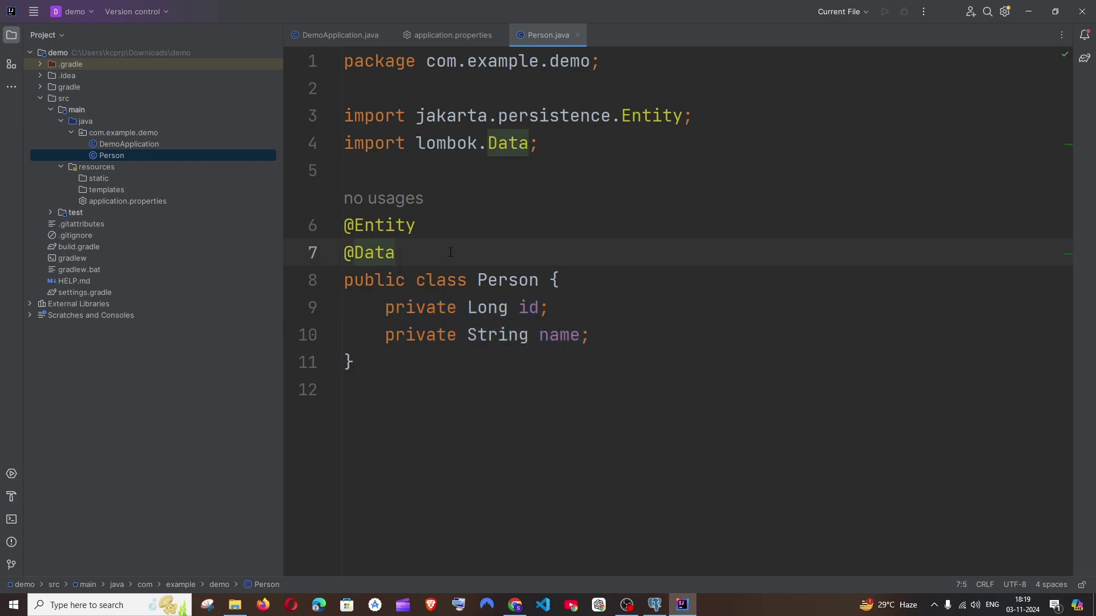
click(587, 286)
key(Return)
key(Return)
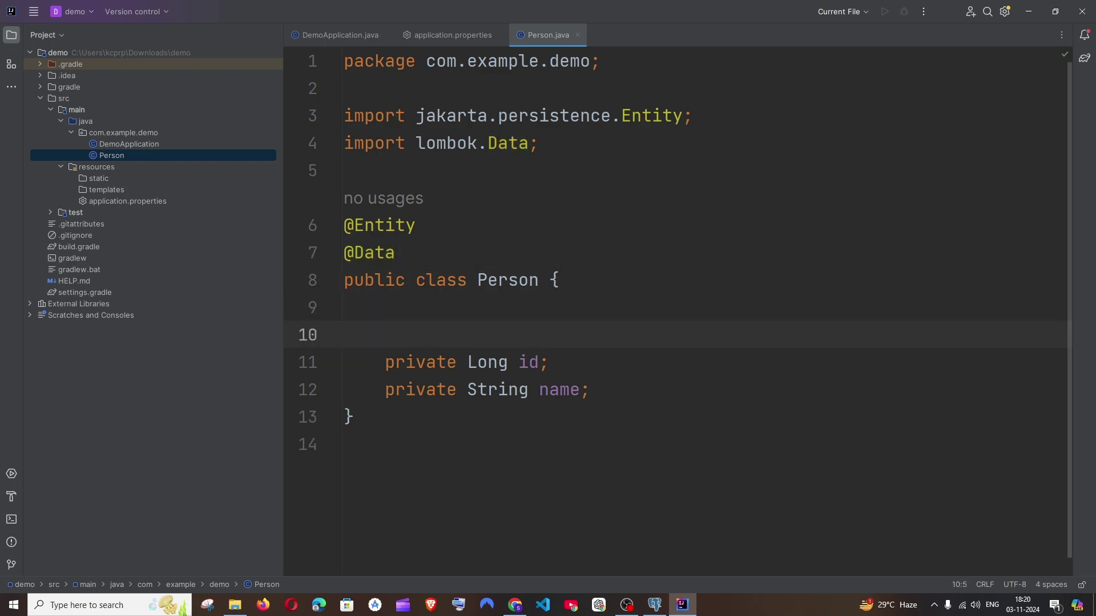
text(@)
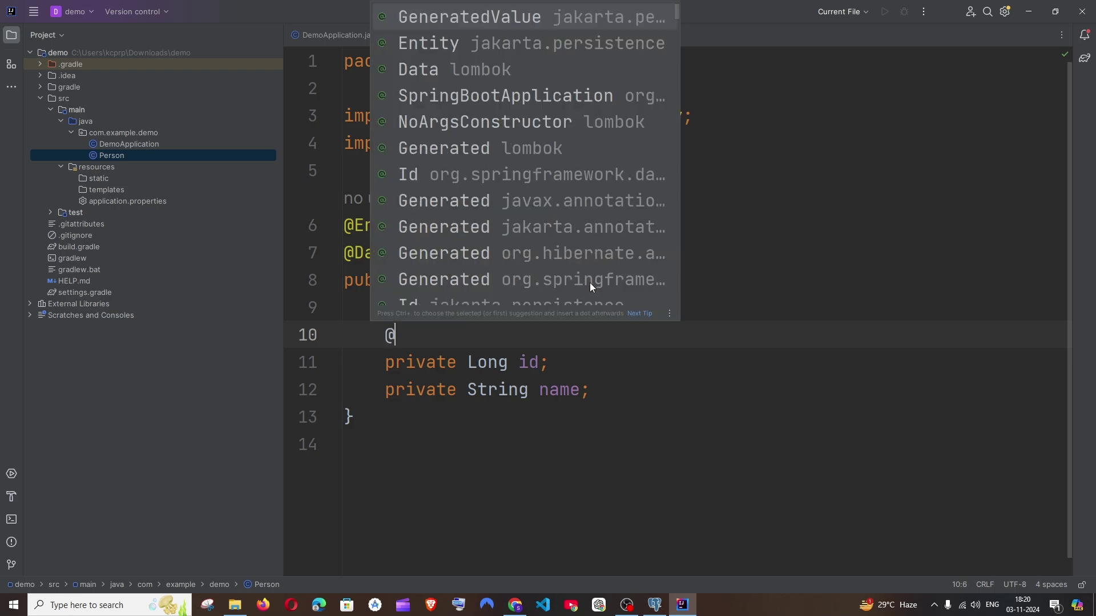
text(Id)
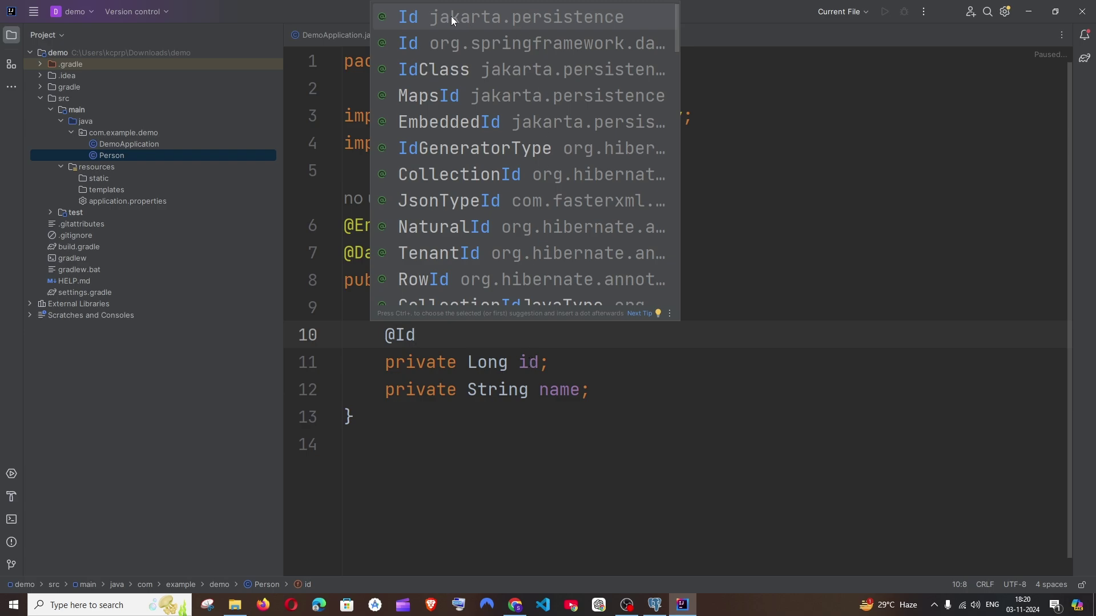
click(488, 19)
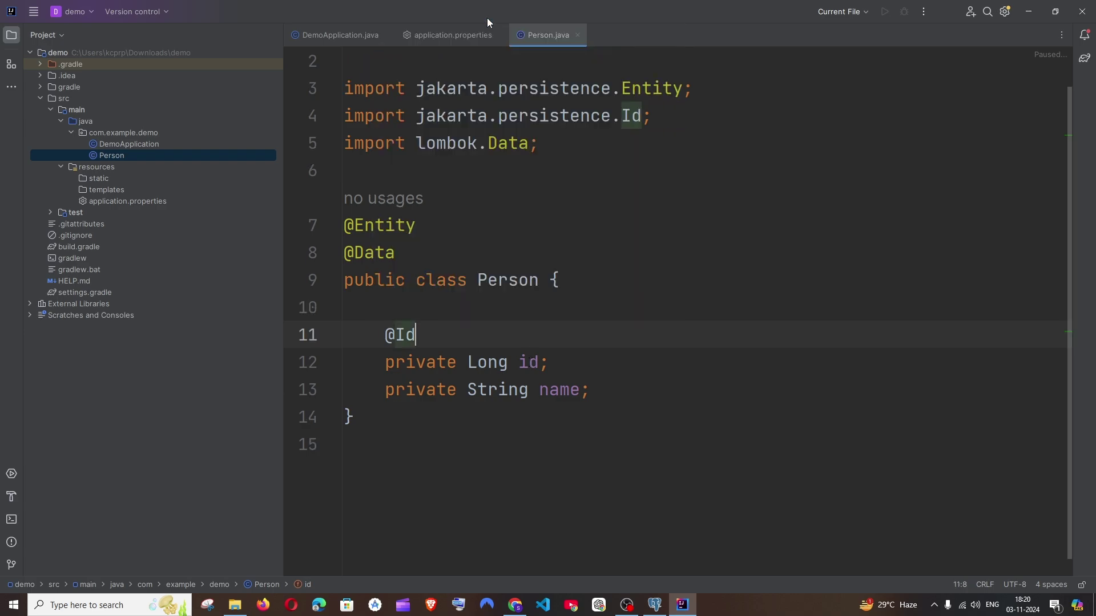
key(Return)
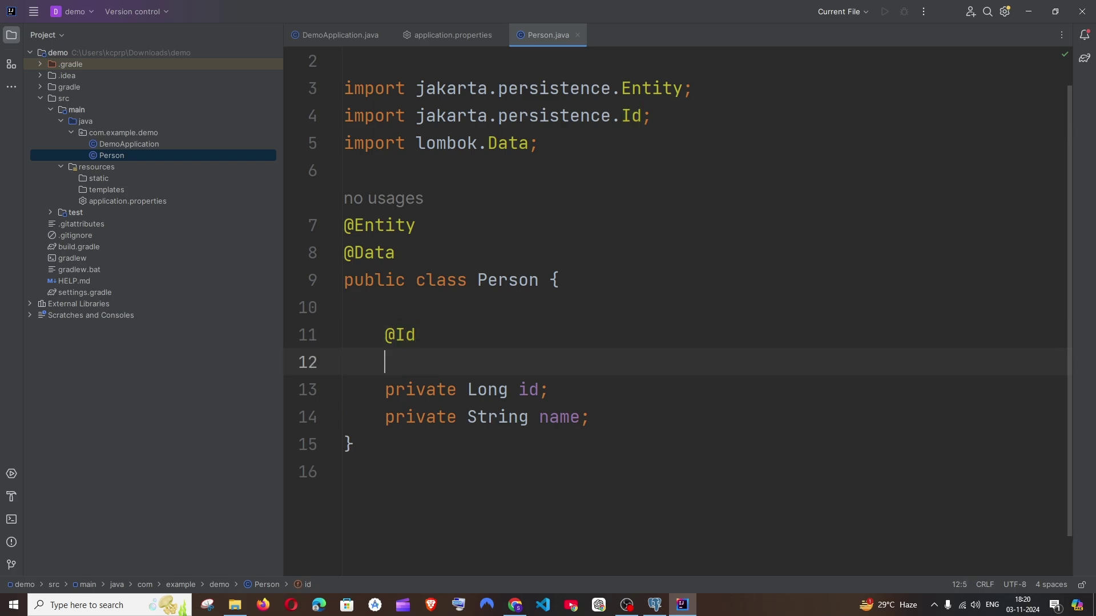
text(@G)
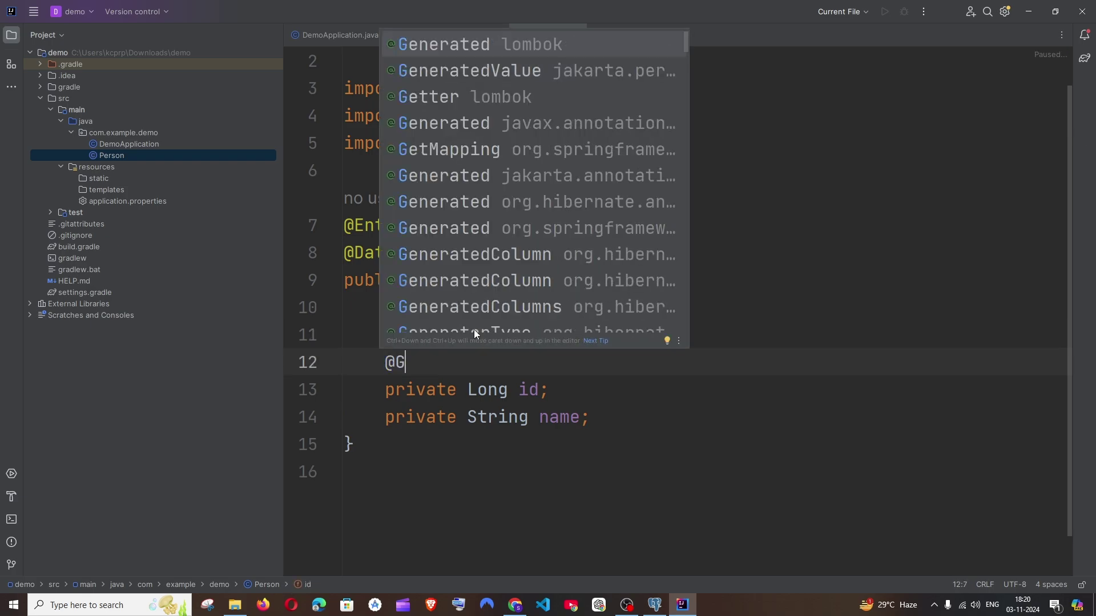
key(Down)
key(Return)
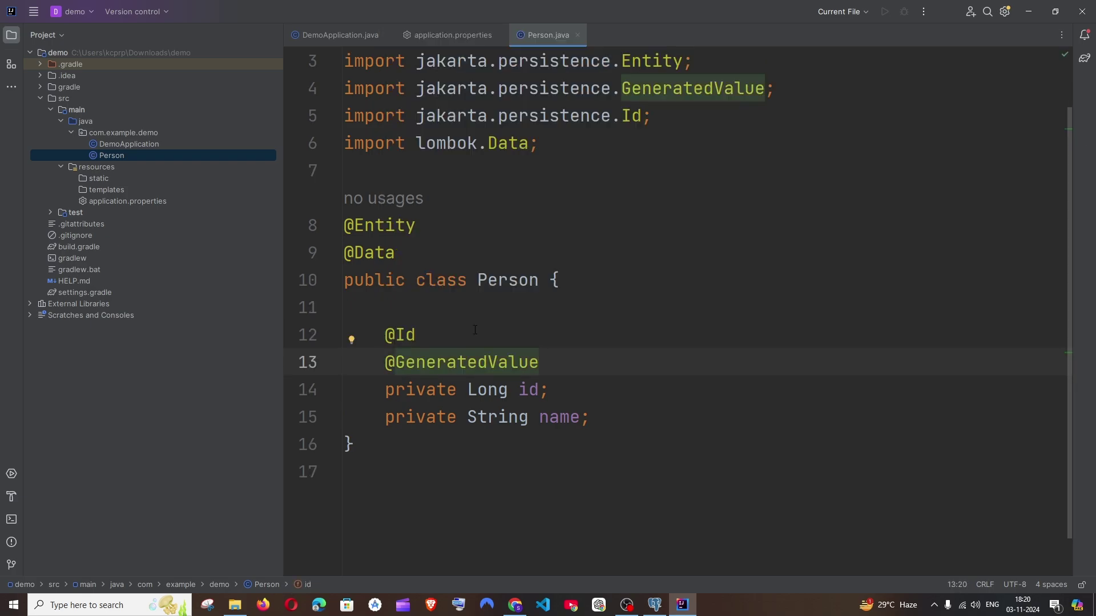
text((ts)
key(BackSpace)
key(BackSpace)
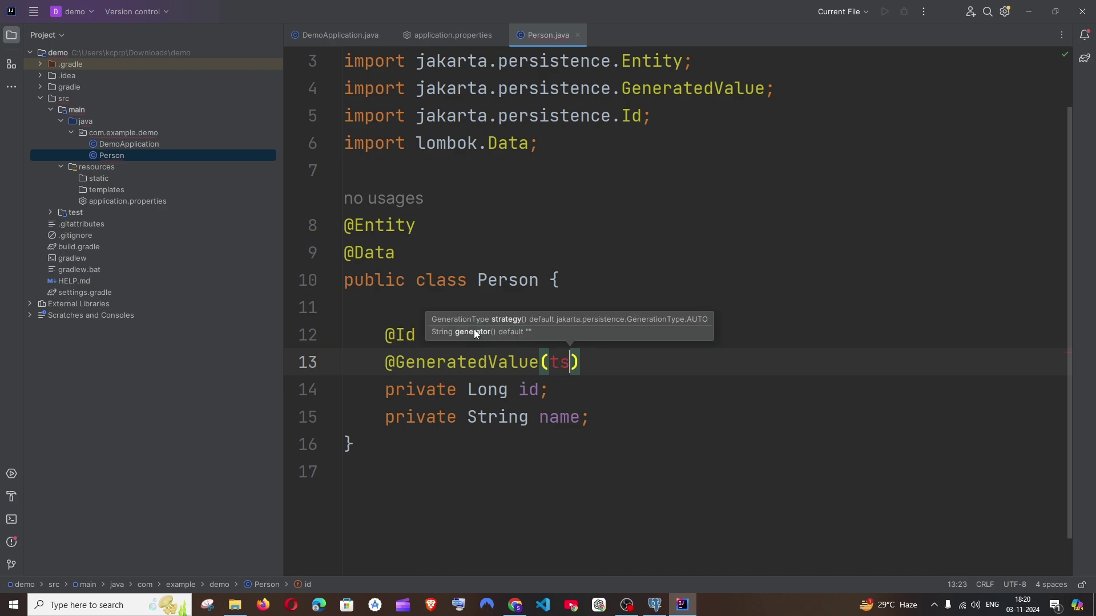
text(st)
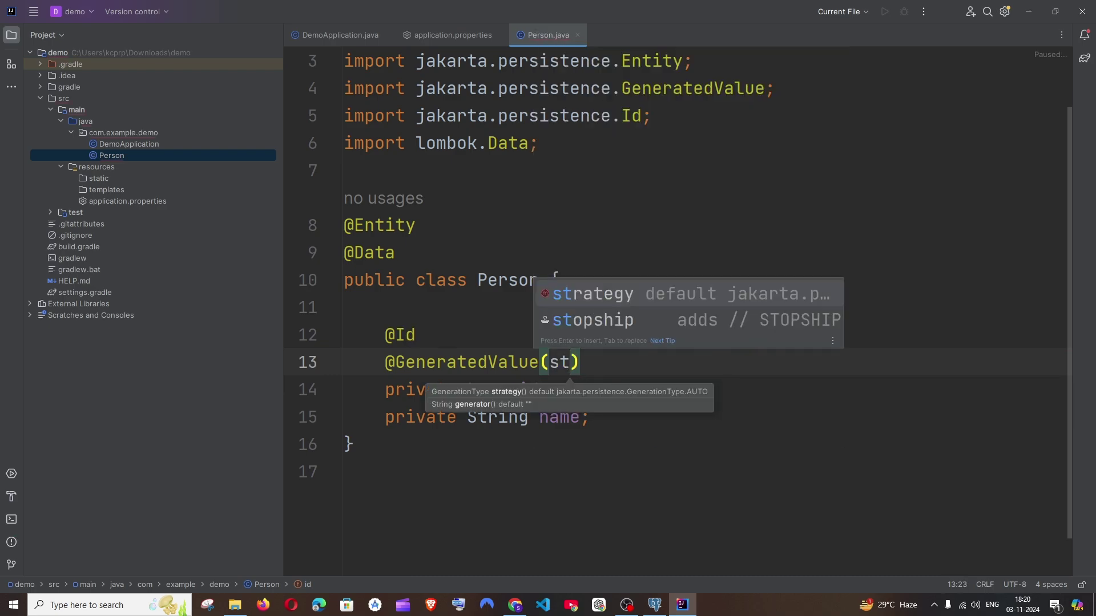
key(Return)
text(Gen)
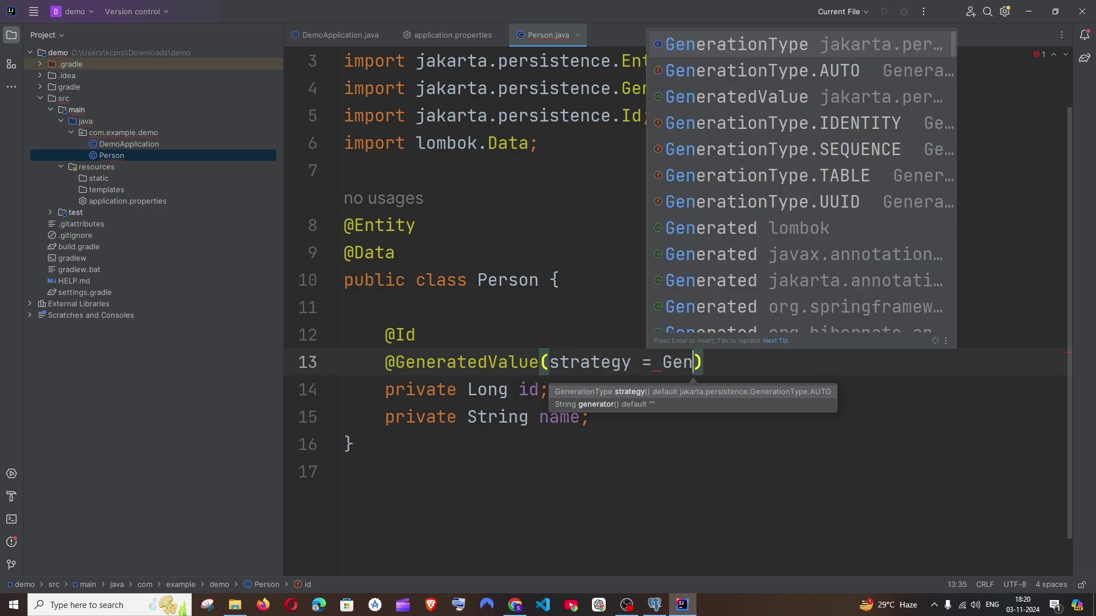
key(Down)
key(Down)
key(Down)
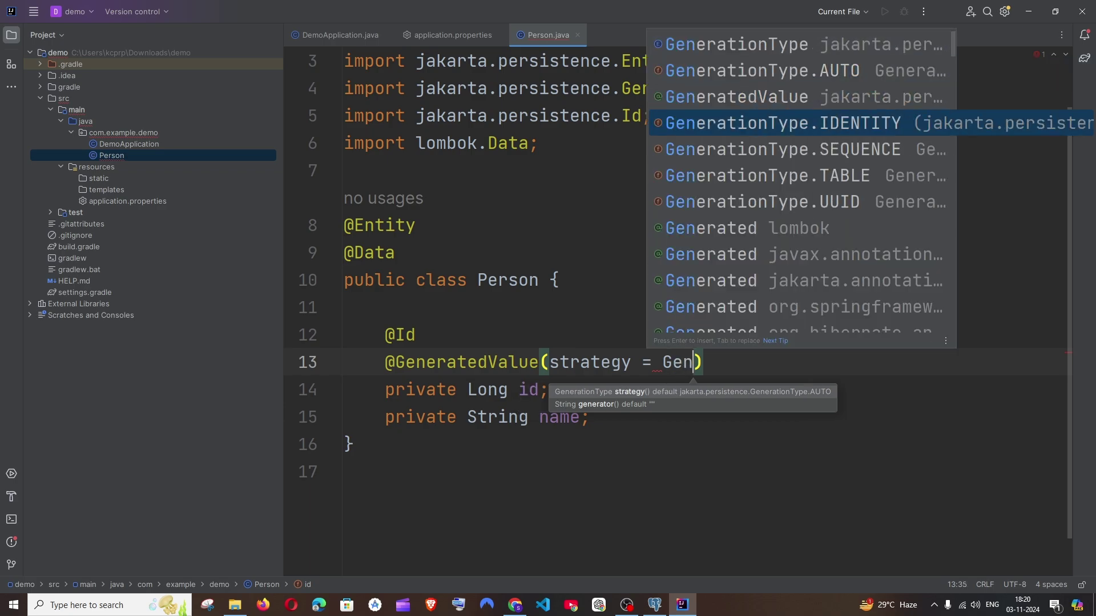
key(Return)
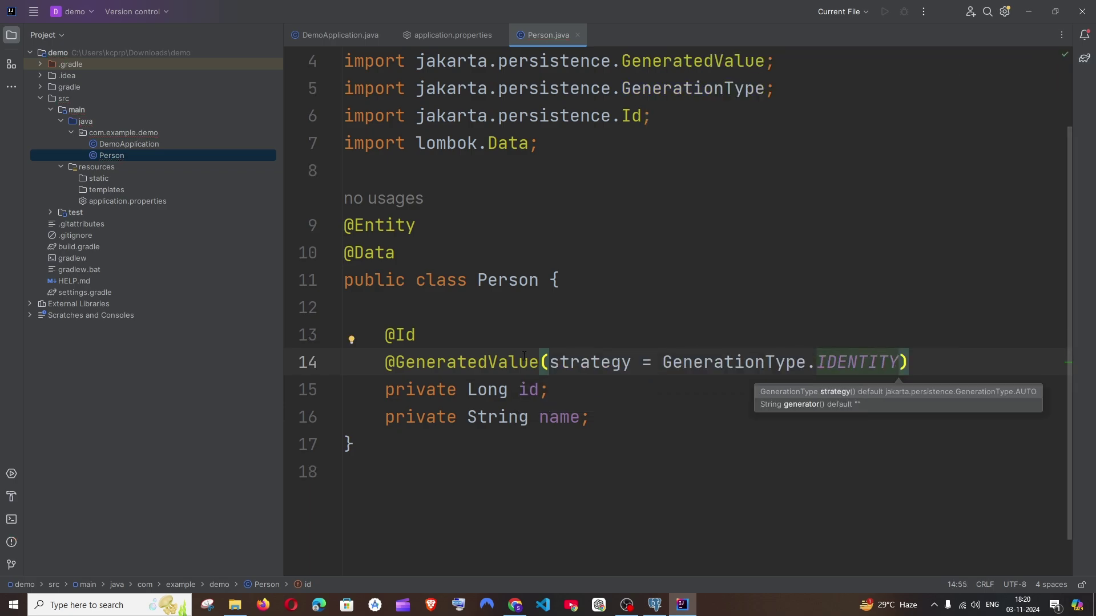
click(596, 385)
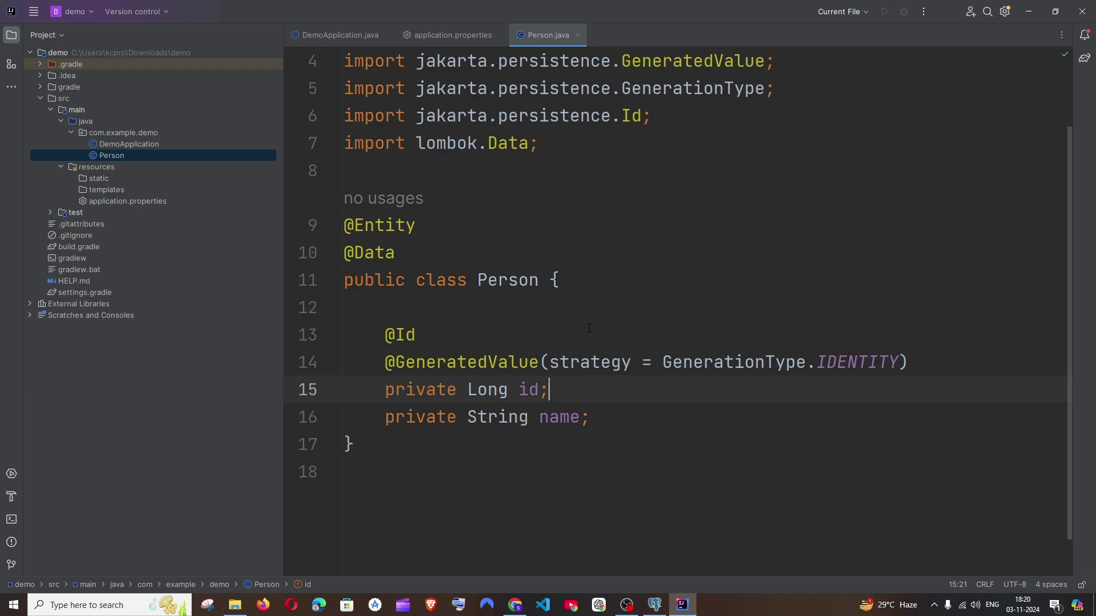
click(500, 245)
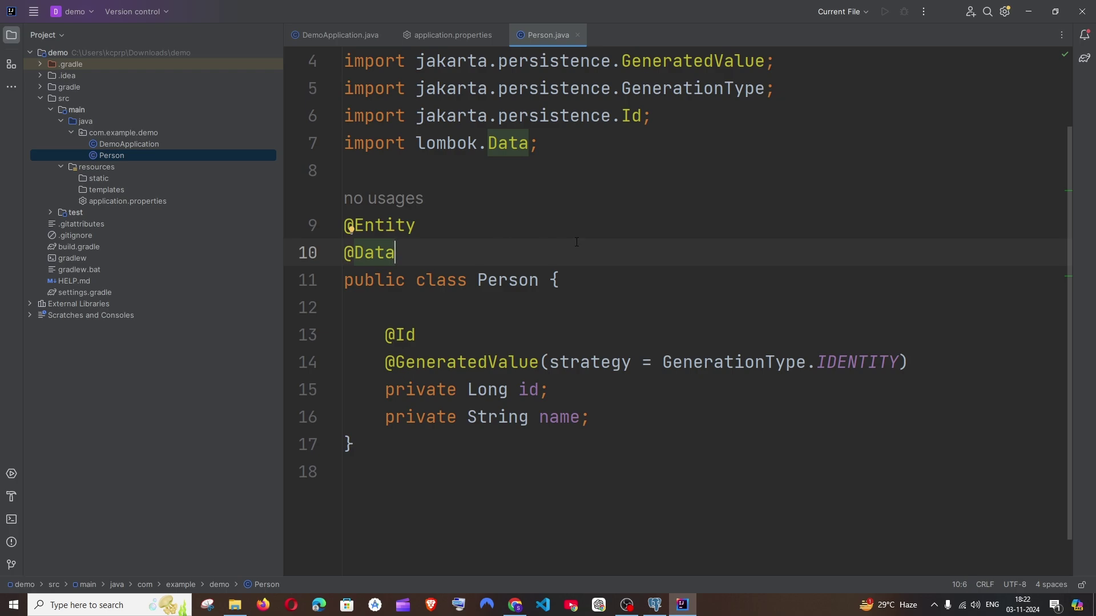
click(519, 289)
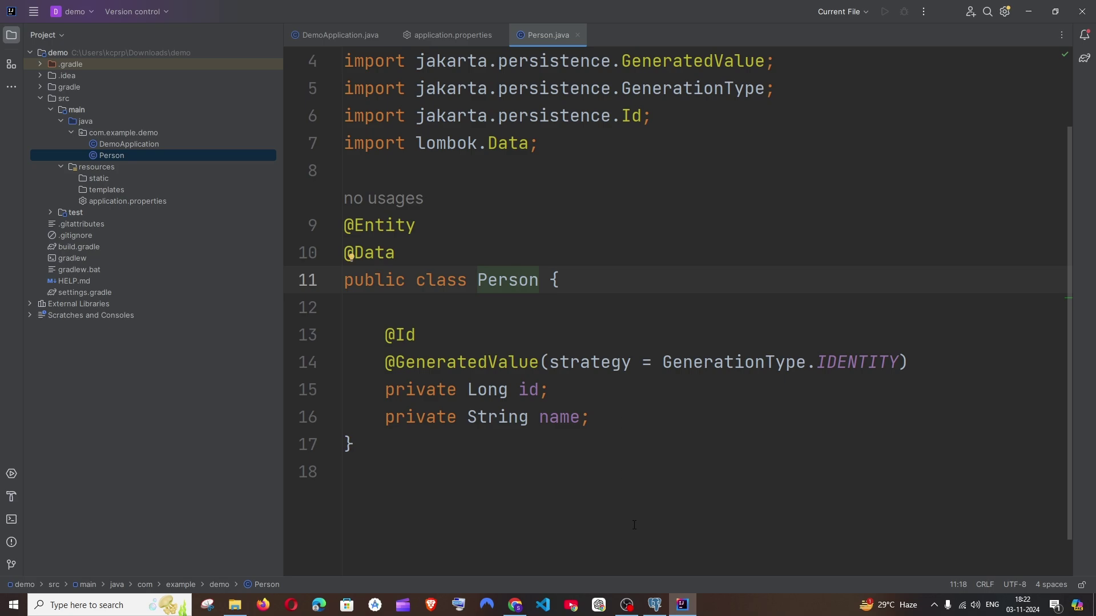
click(472, 259)
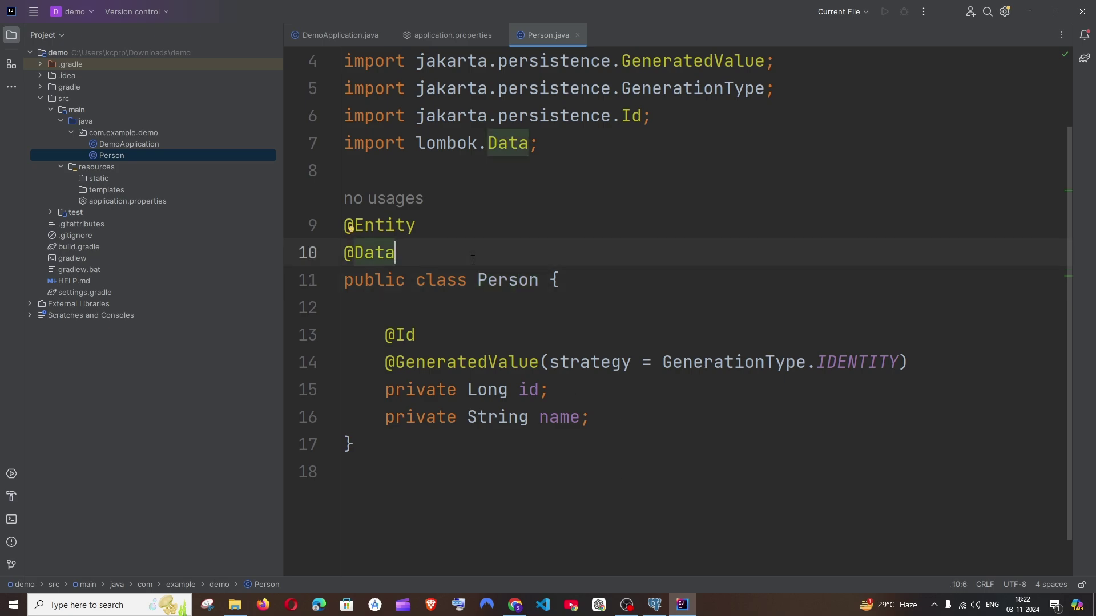
key(Return)
text(@Ta)
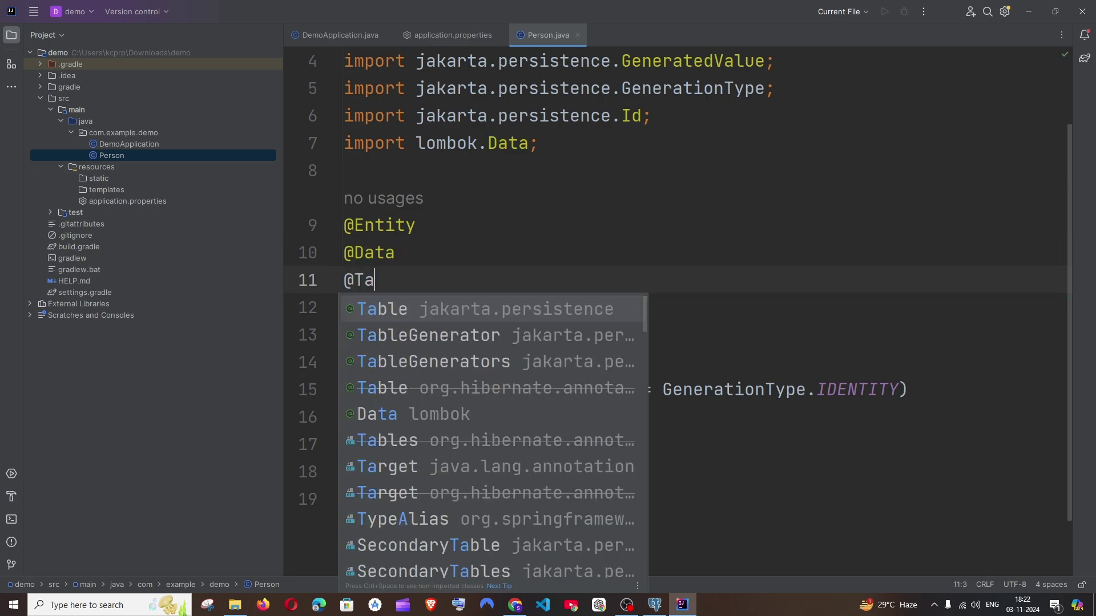
key(Return)
text((n)
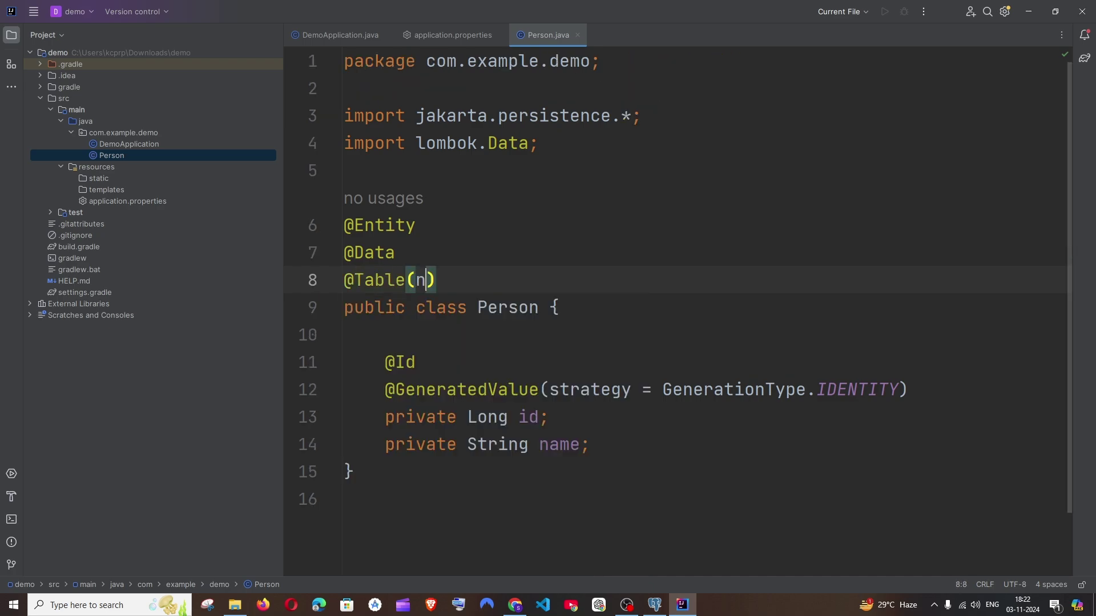
text(ame)
text(=")
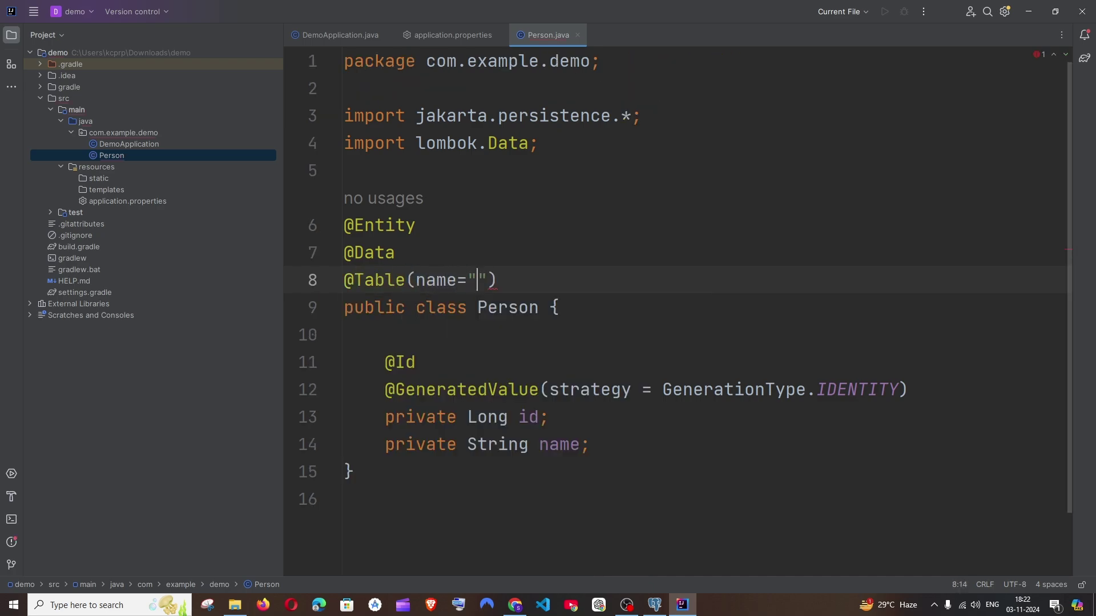
text(ta)
text(be)
key(BackSpace)
text(le)
text(_1)
click(613, 278)
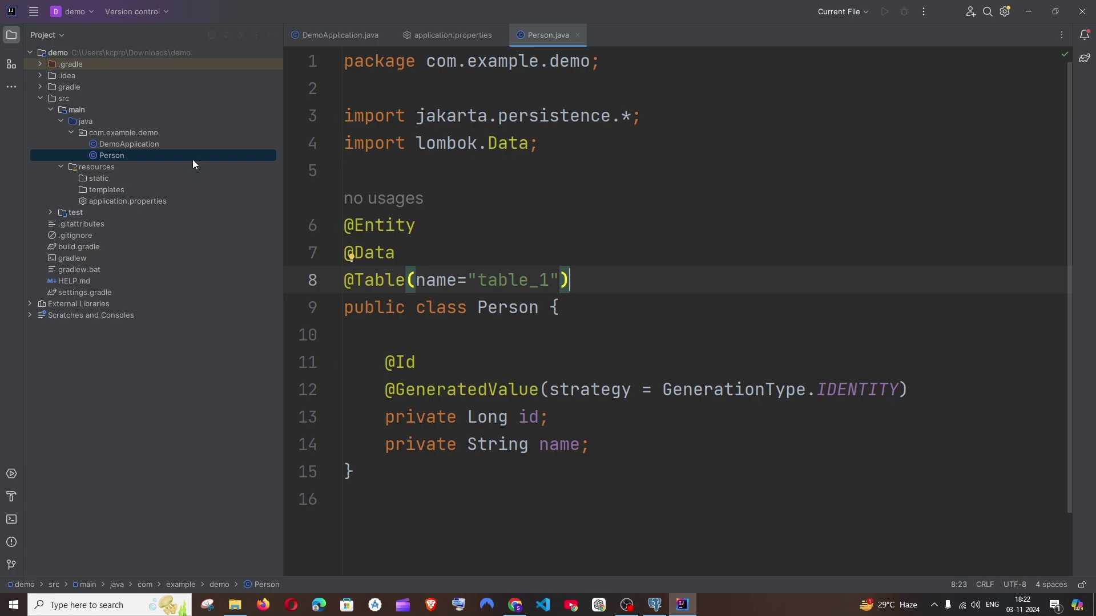
Create an interface named PersonRepo in com.example.demo.
click(120, 131)
right_click(120, 131)
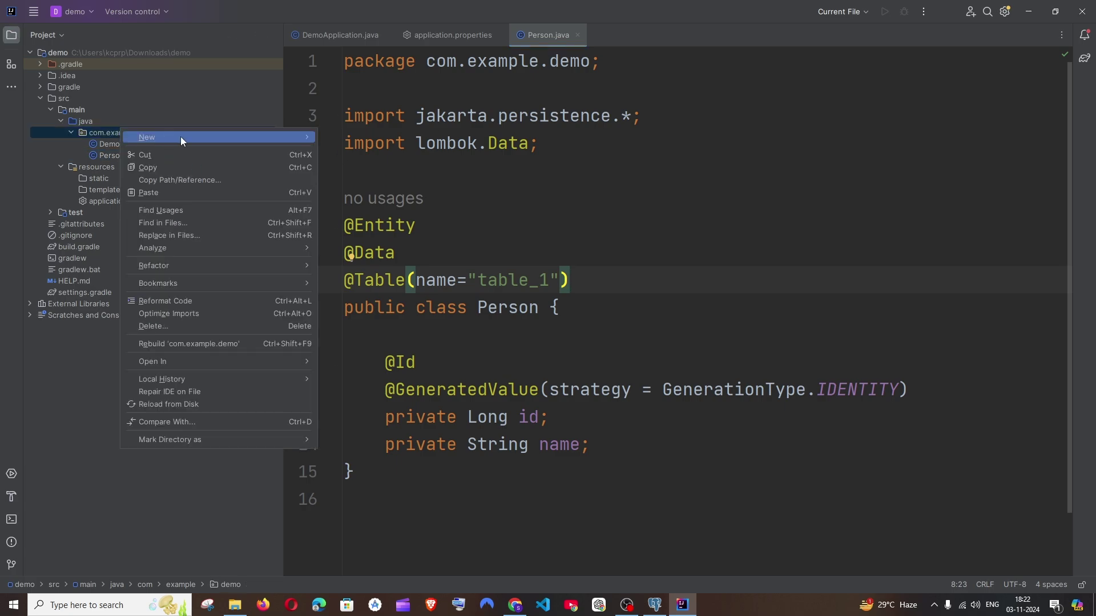
mouse_move(180, 137)
click(346, 135)
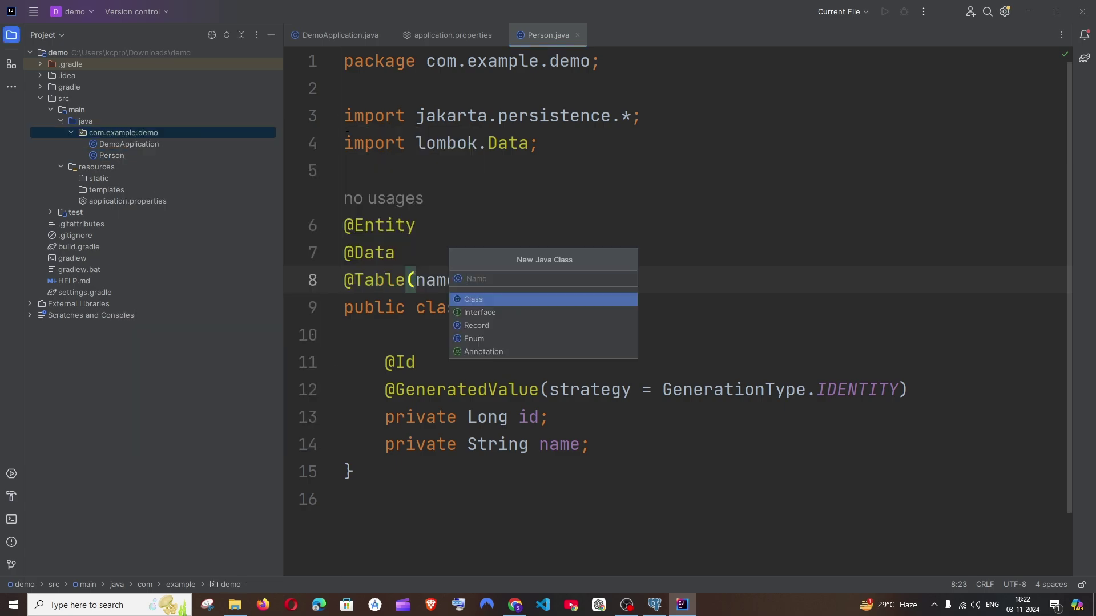
click(504, 311)
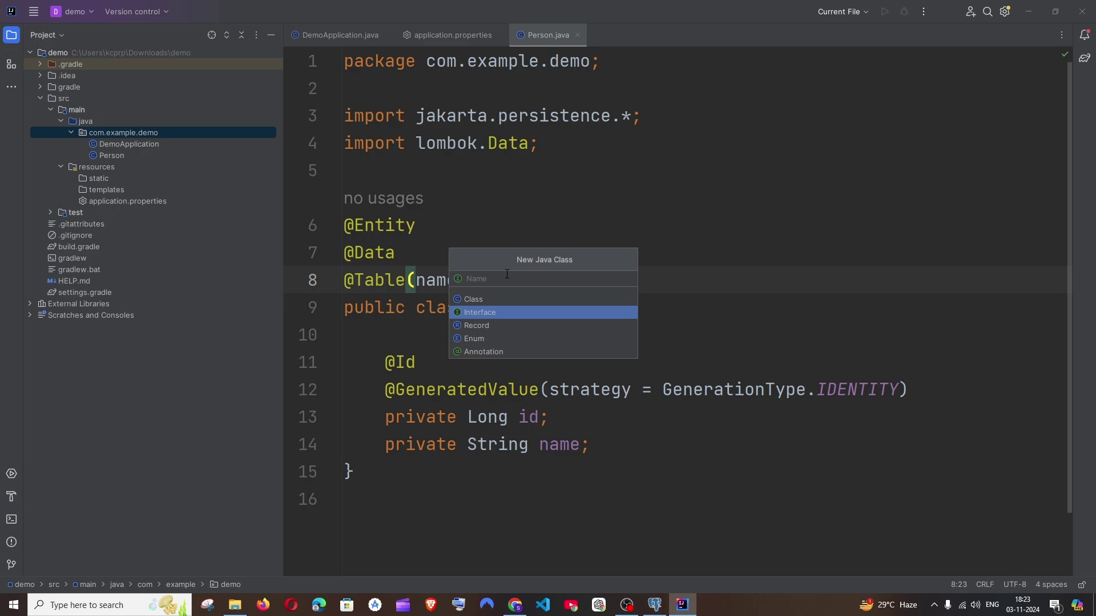
text(Person)
text(Repo)
key(Return)
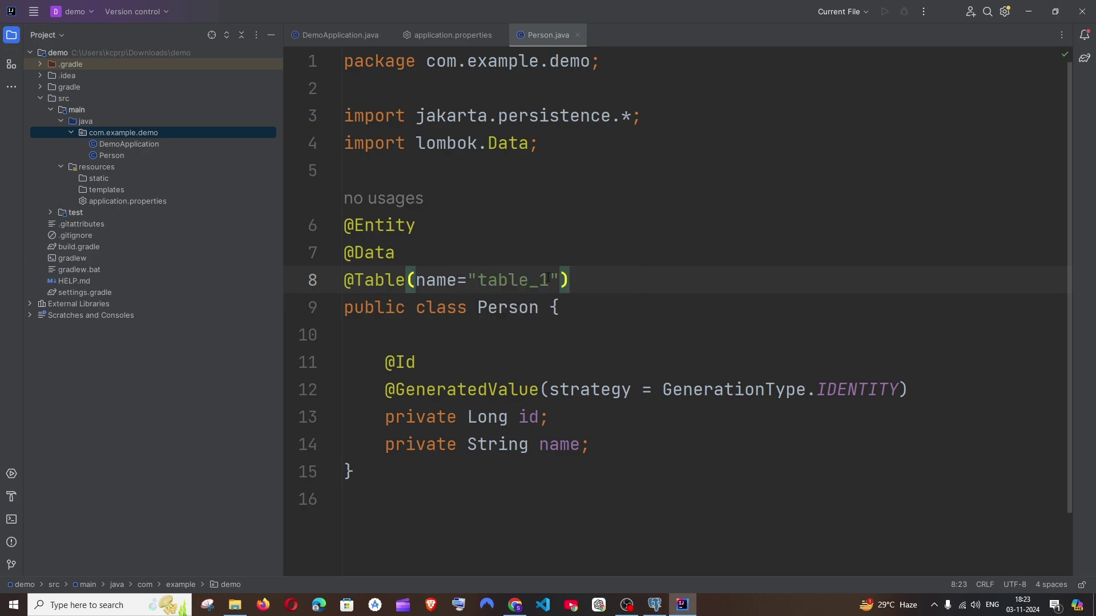
text(ex)
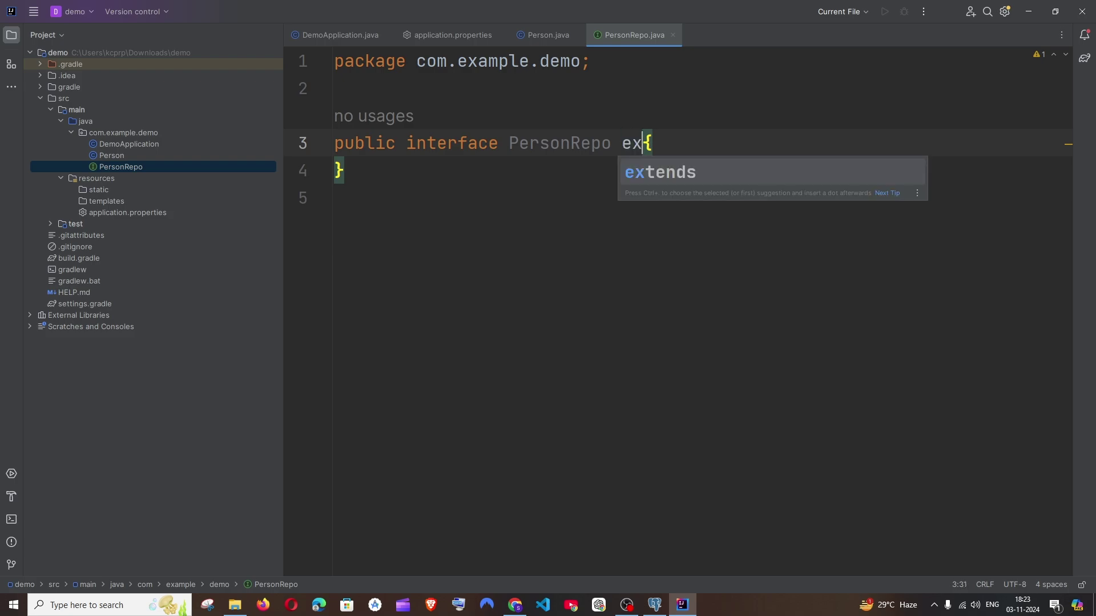
text(te)
Make PersonRepo extend JpaRepository, adding its import.
key(Return)
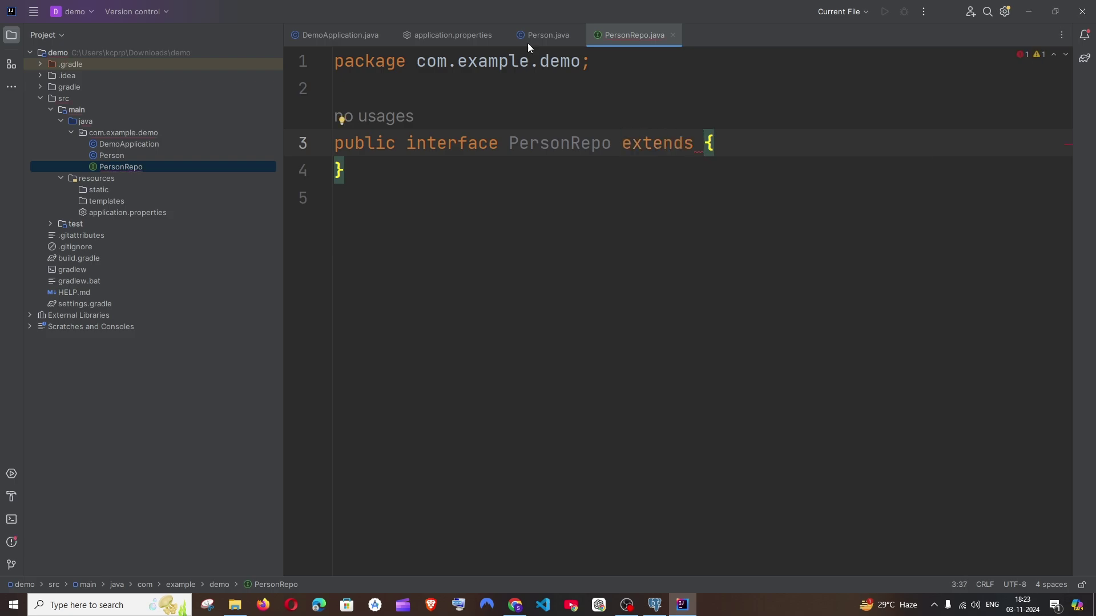
click(540, 35)
click(506, 308)
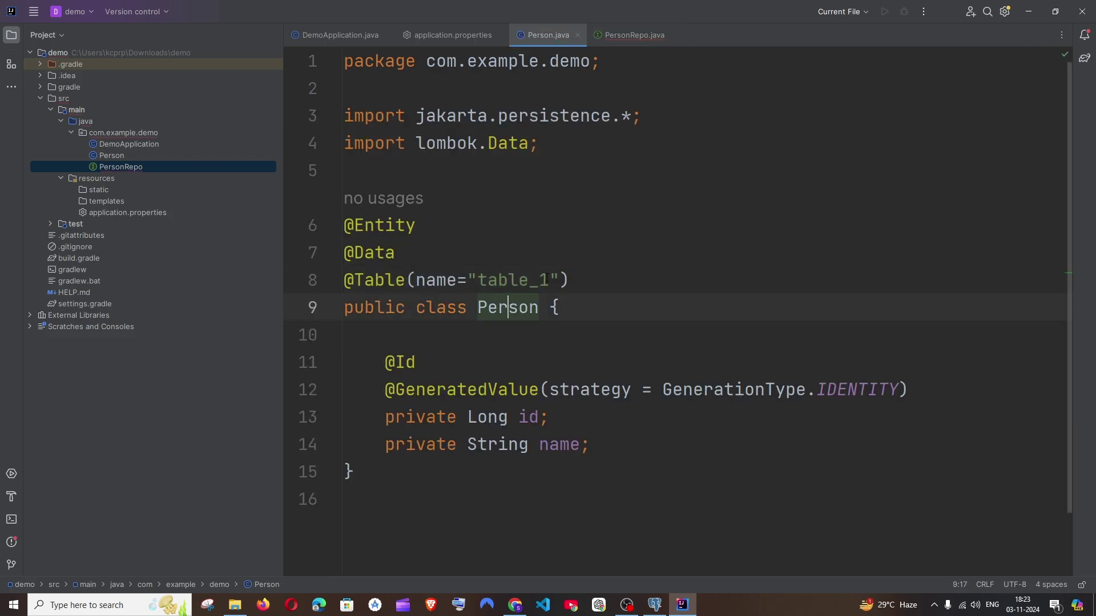
click(629, 34)
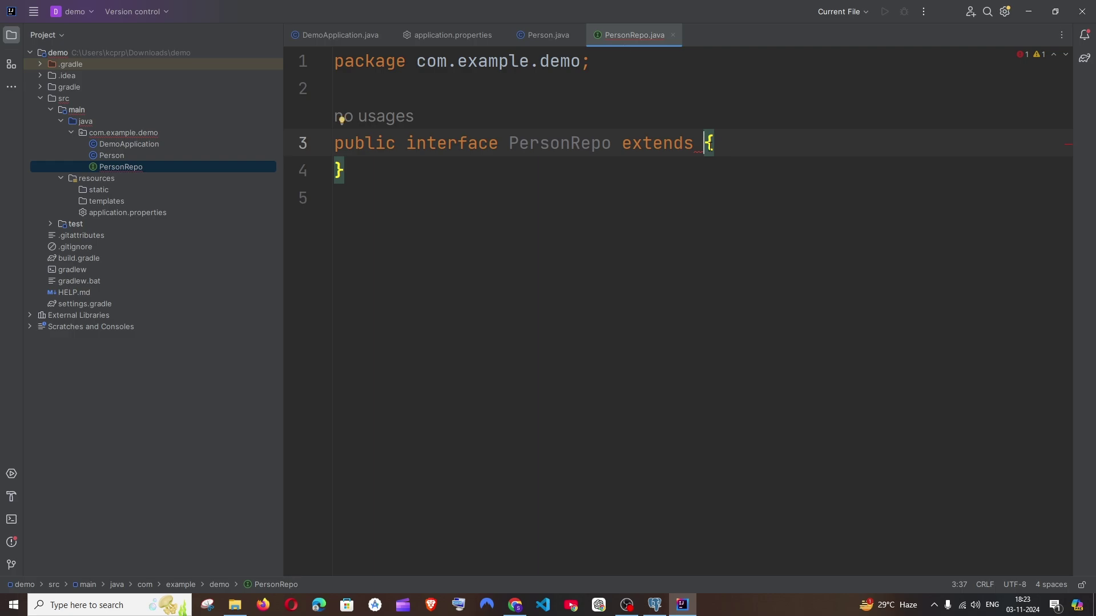
text(JpaRe)
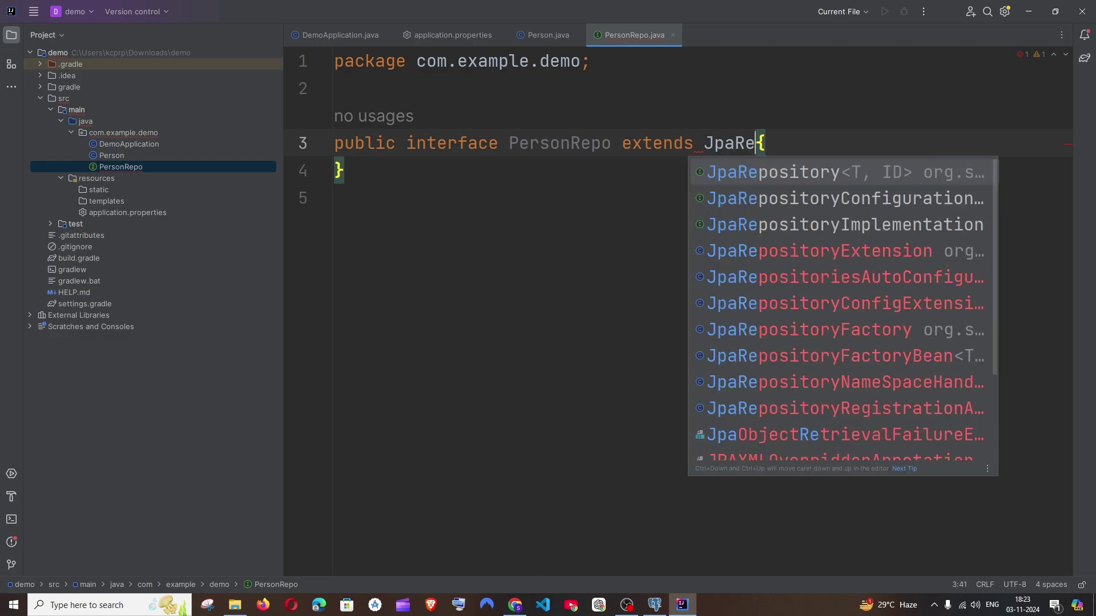
key(Return)
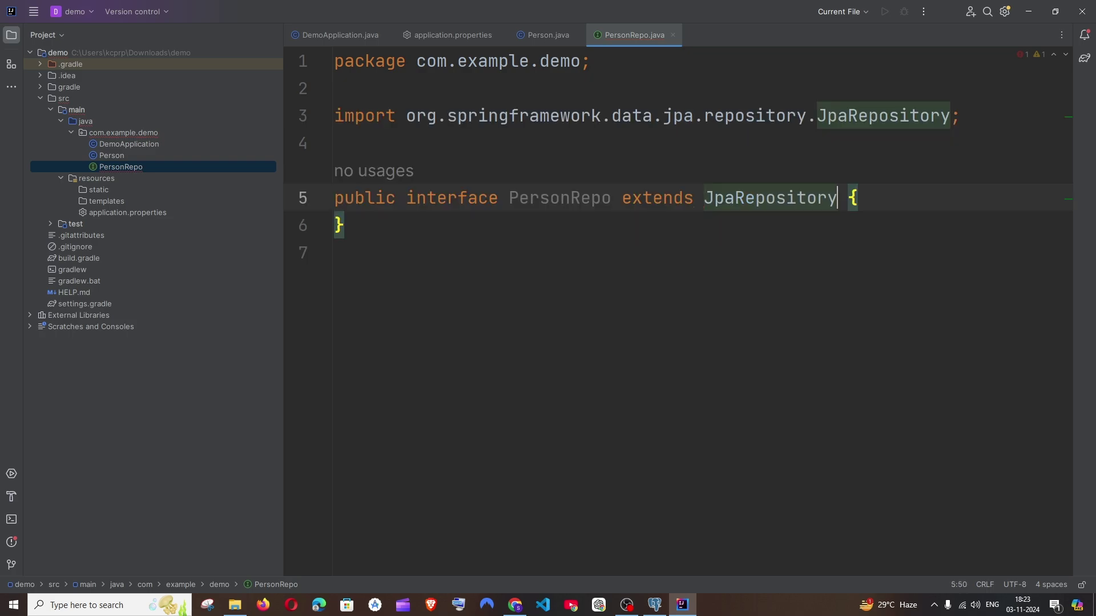
text(<>)
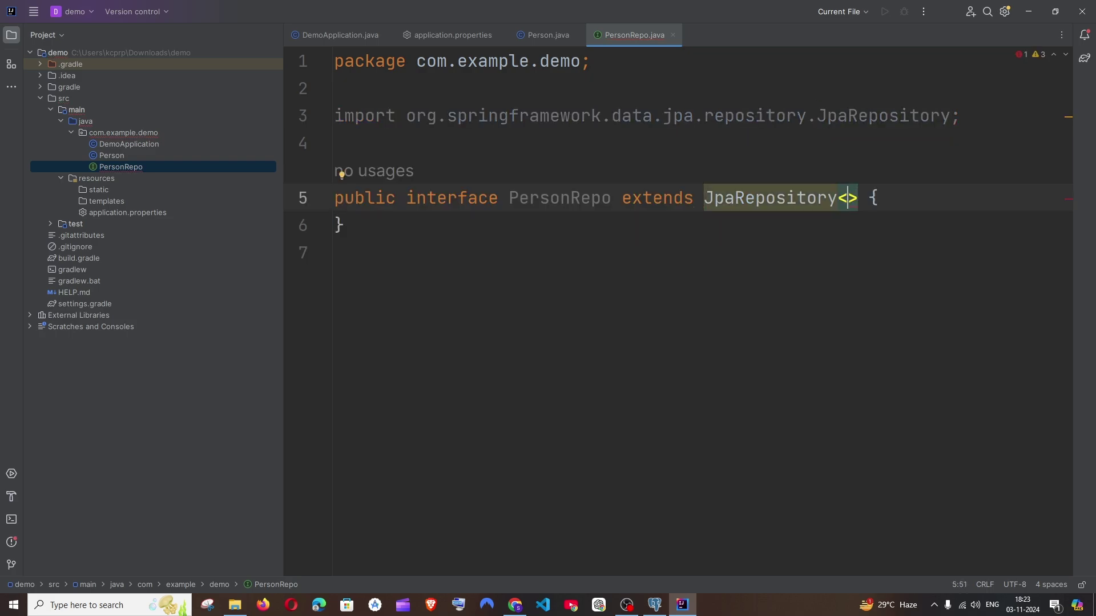
Fill in the type arguments <Person, Long> after checking Person's id type.
click(533, 41)
click(627, 35)
text(Per)
key(Return)
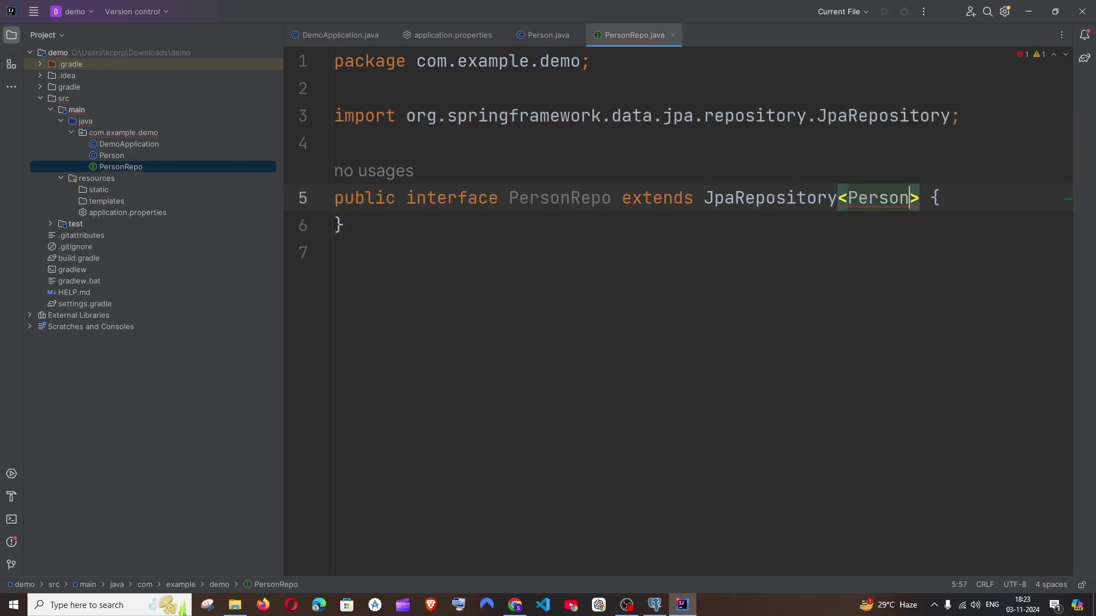
text(,)
click(551, 40)
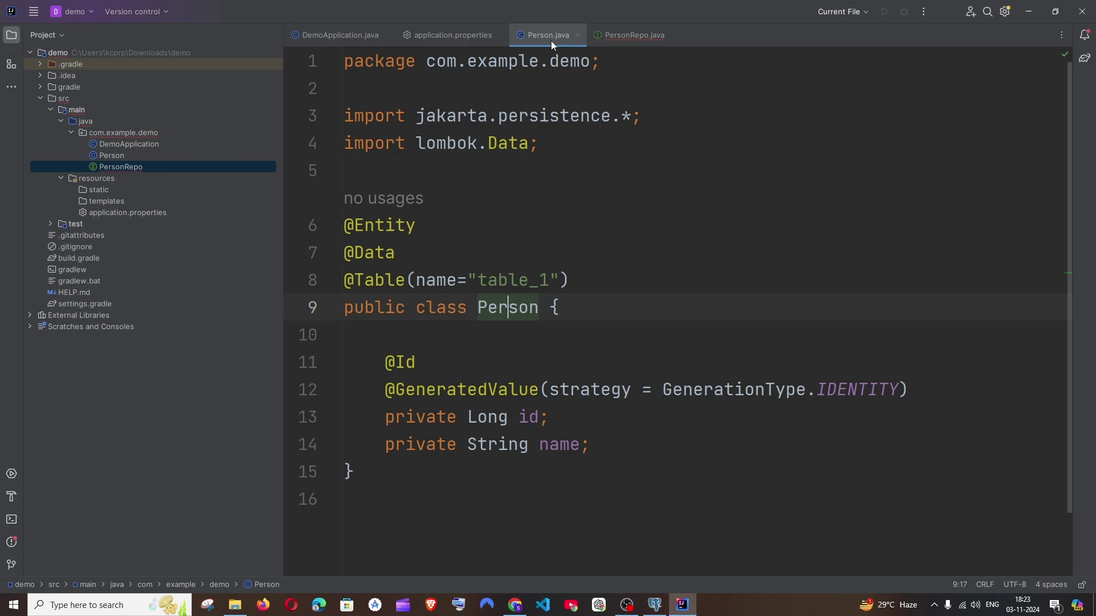
click(478, 417)
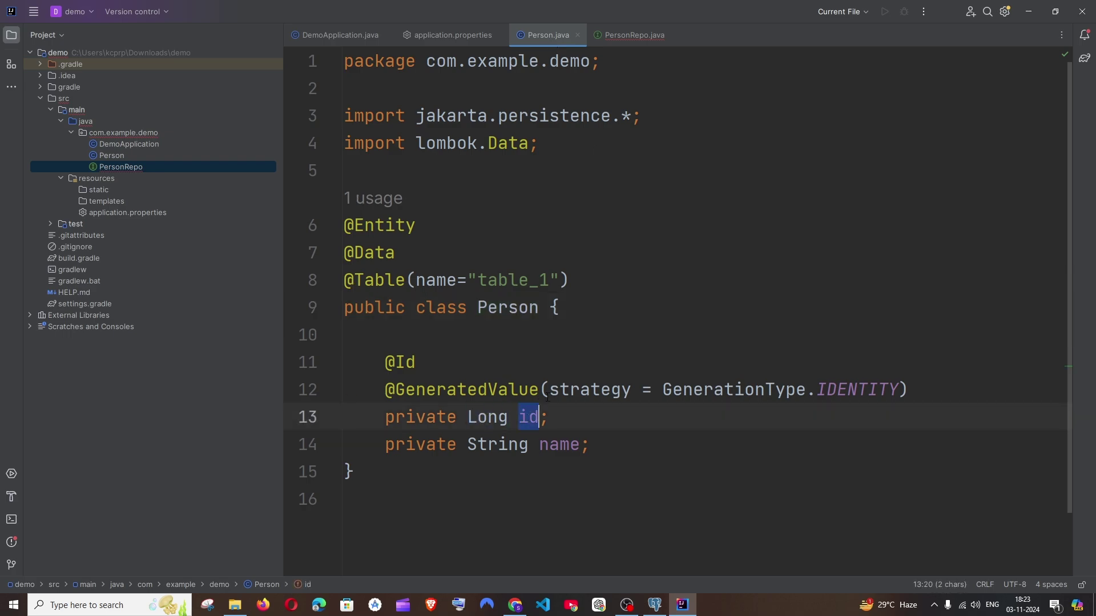
click(565, 414)
click(634, 35)
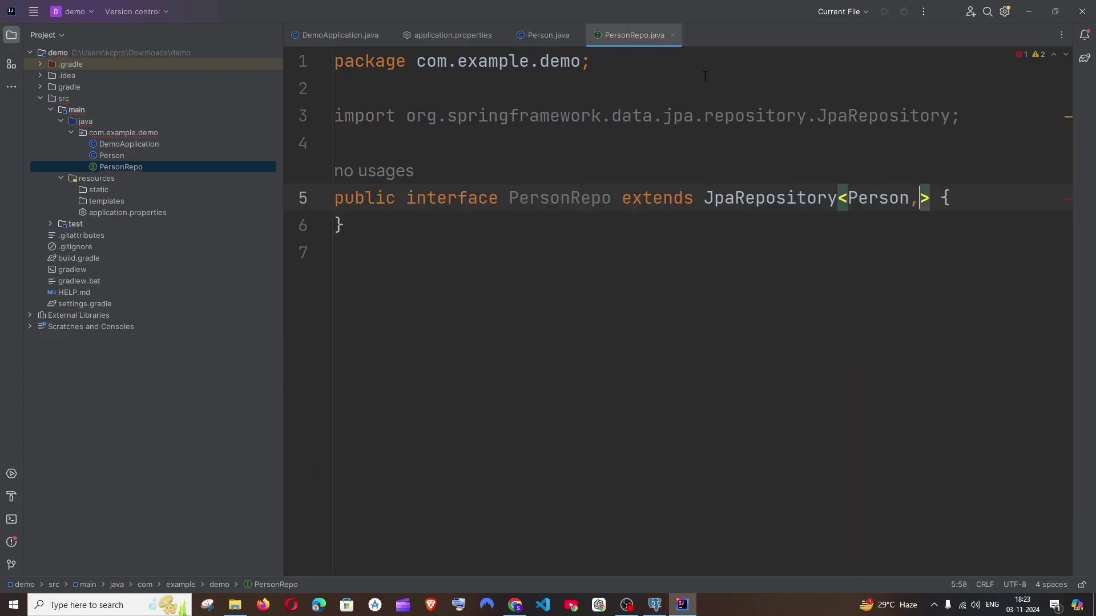
text(Lo)
key(Return)
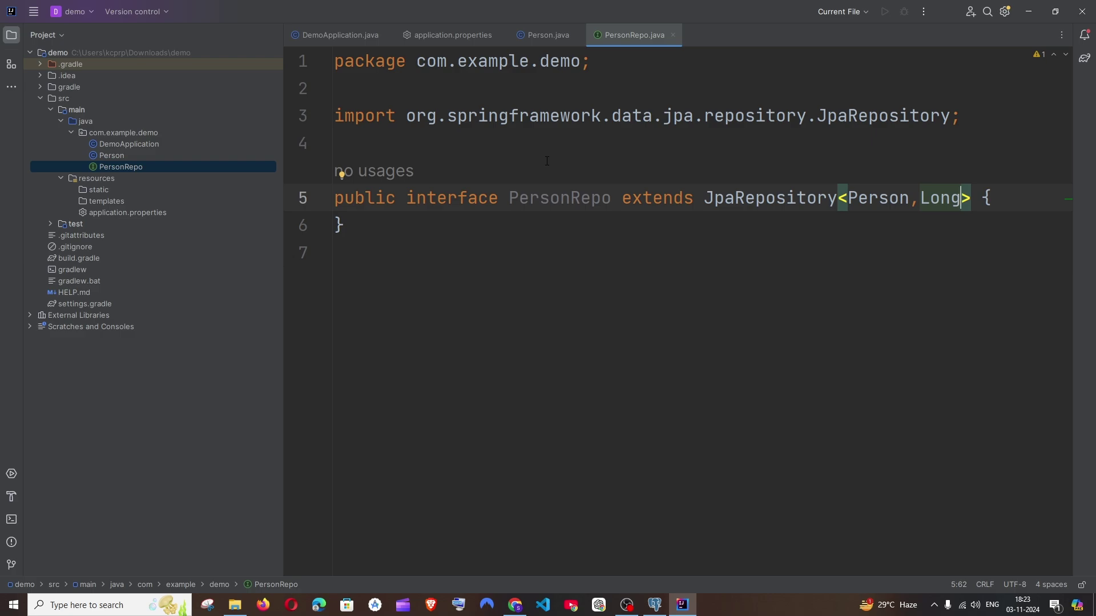
click(342, 35)
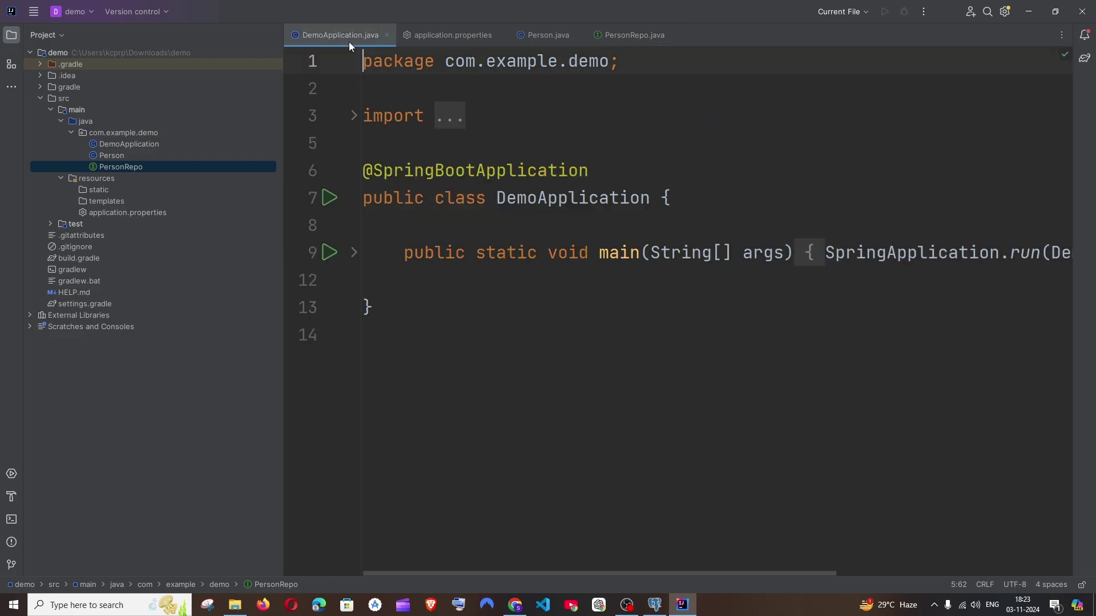
click(635, 34)
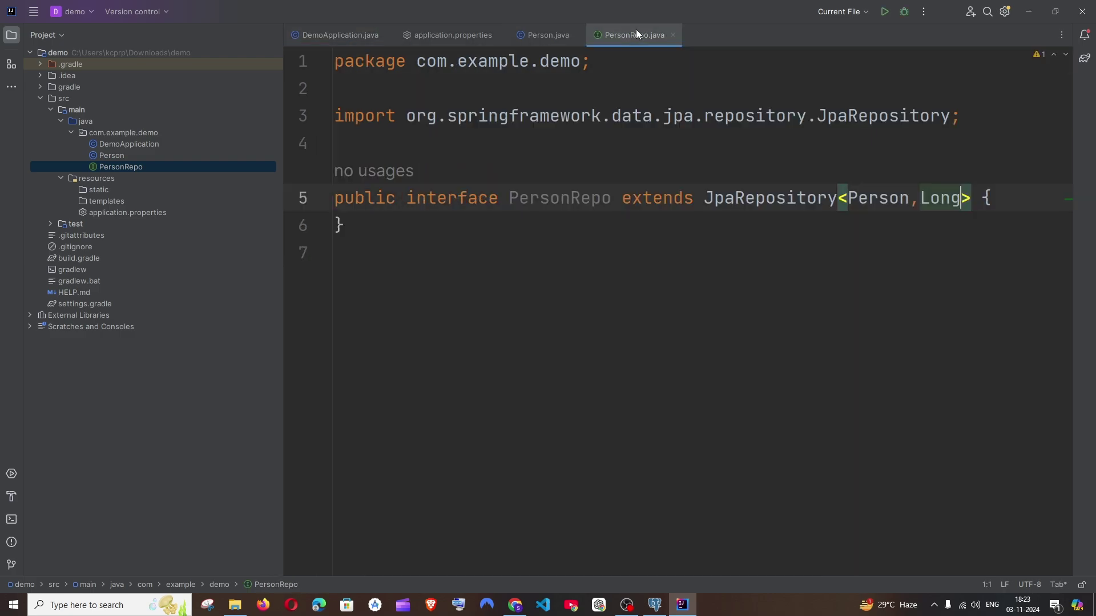
click(654, 605)
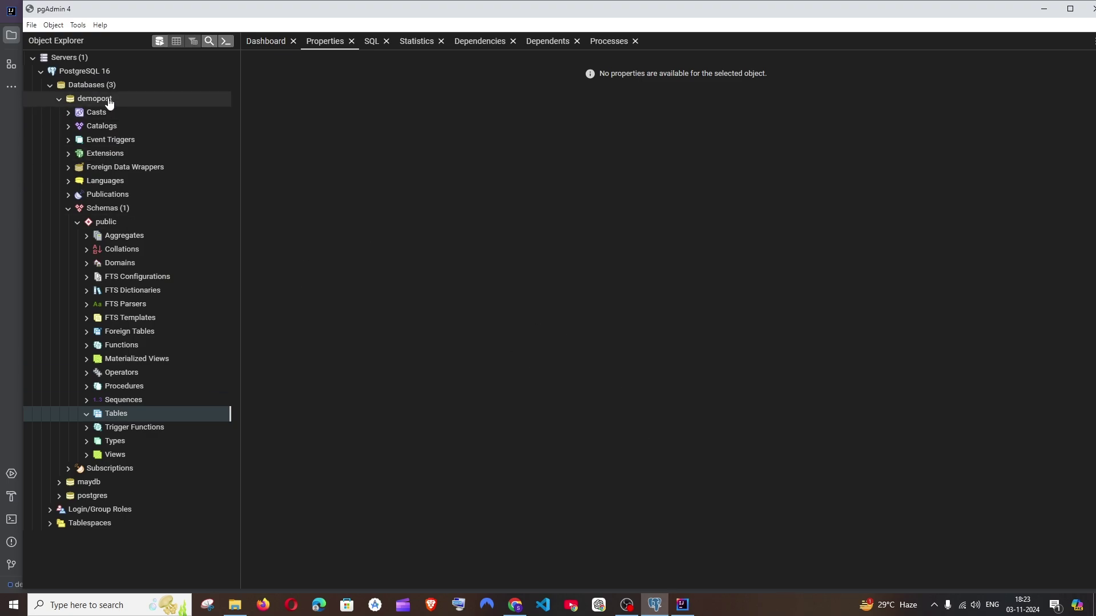
right_click(132, 414)
click(148, 425)
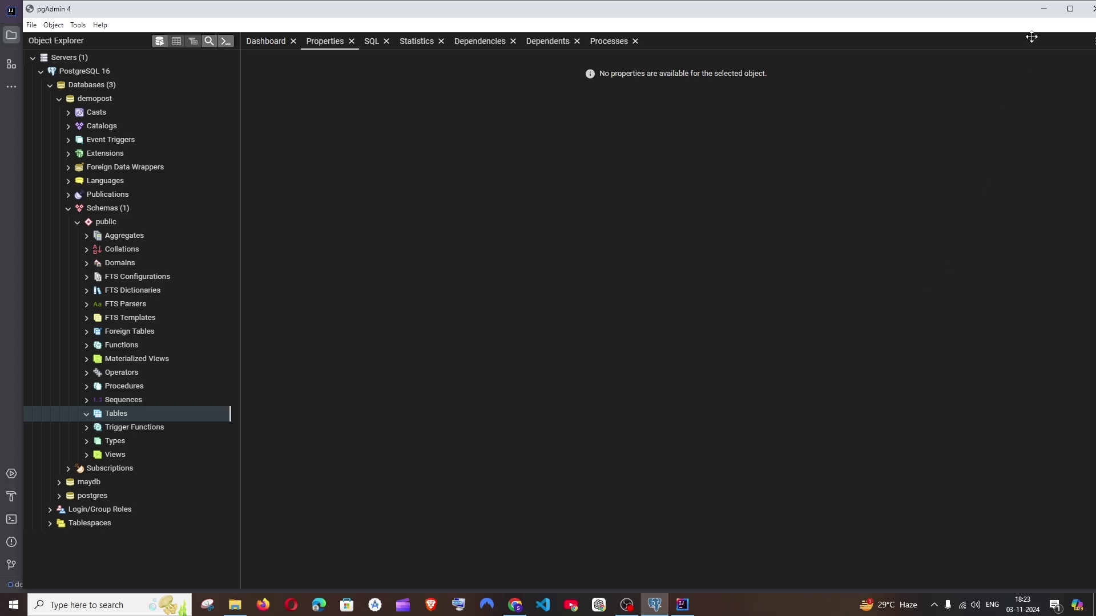
click(1044, 9)
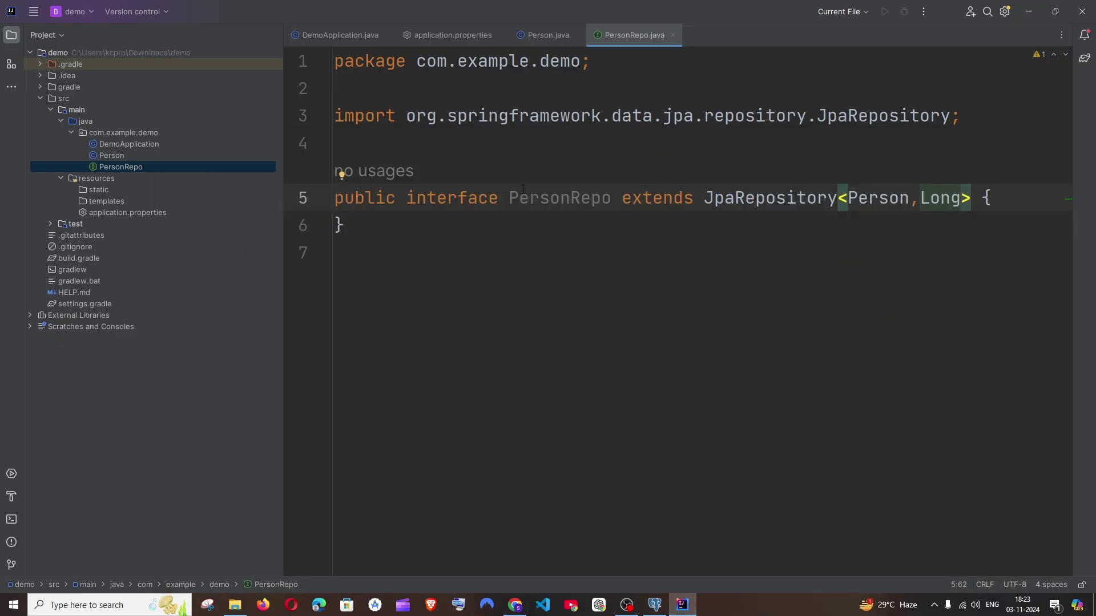
click(470, 38)
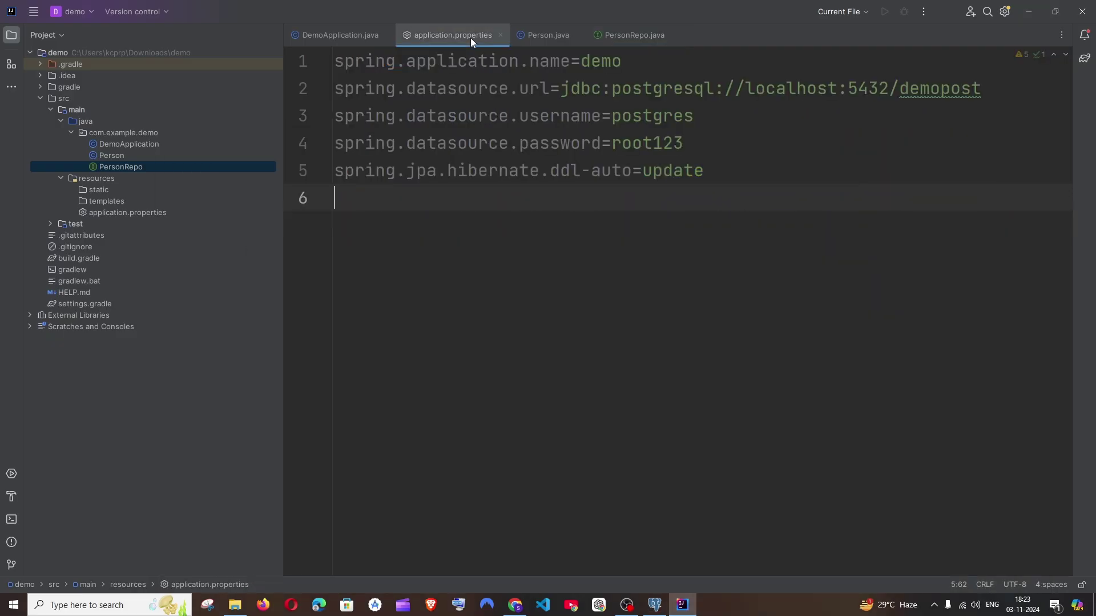
click(654, 605)
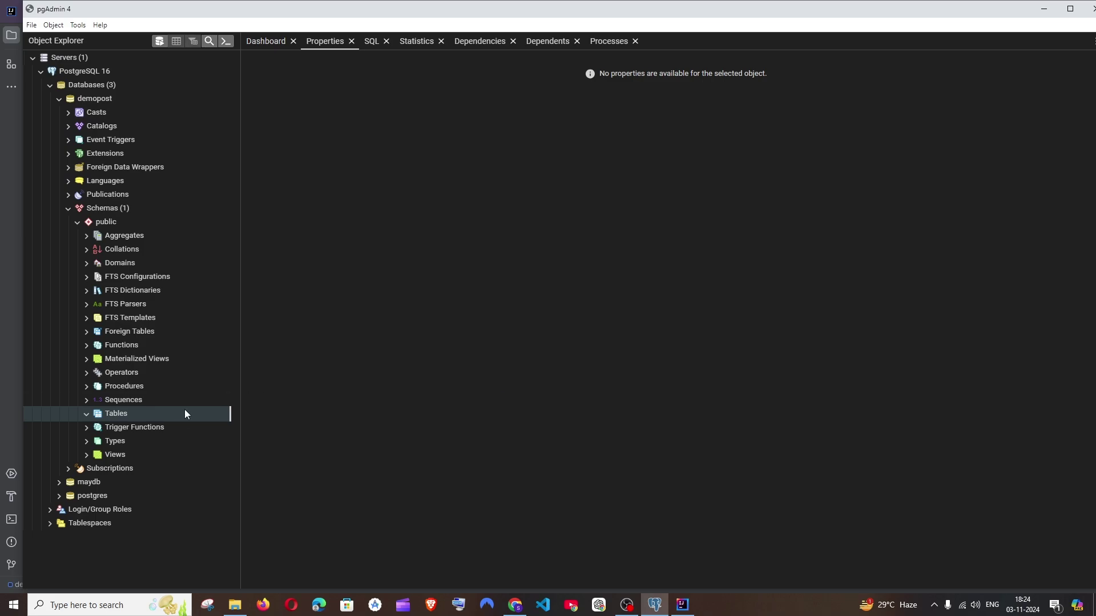
click(1043, 8)
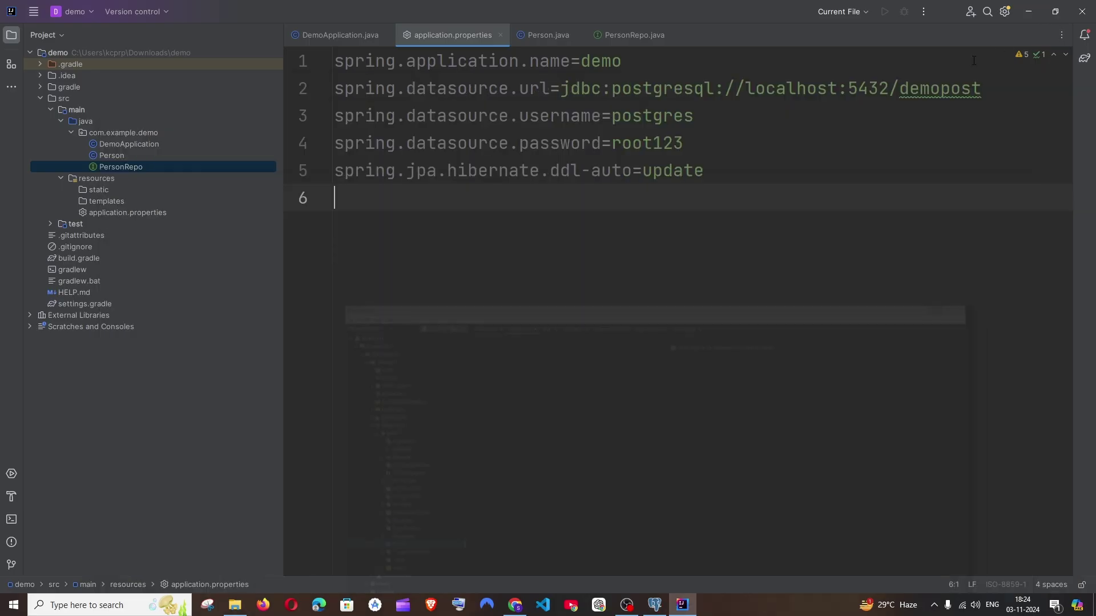
click(335, 37)
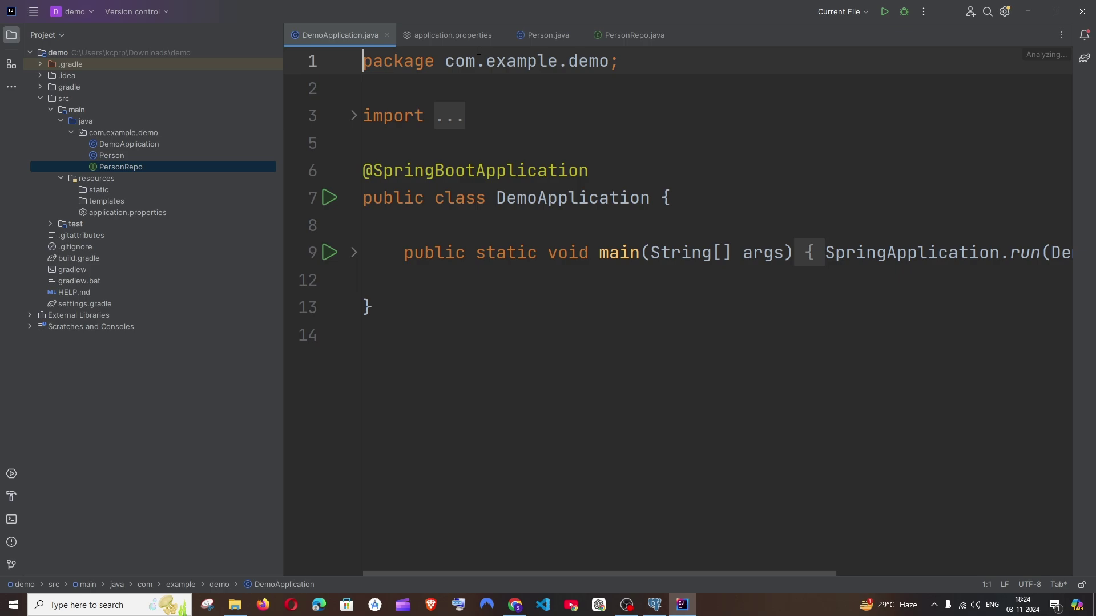
Run DemoApplication from its gutter run icon.
click(134, 143)
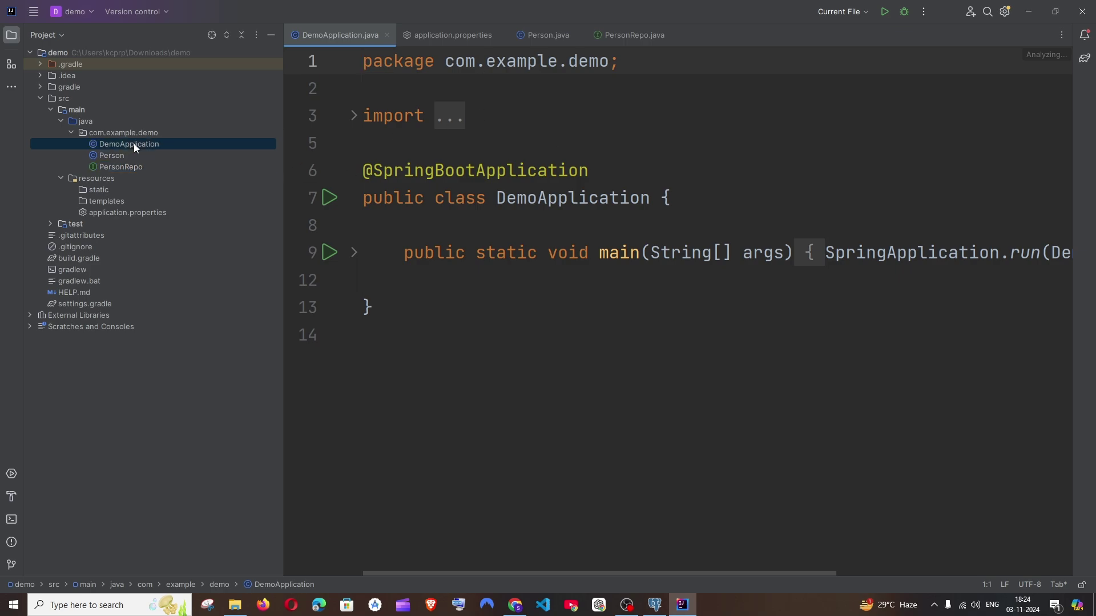
click(326, 202)
click(351, 202)
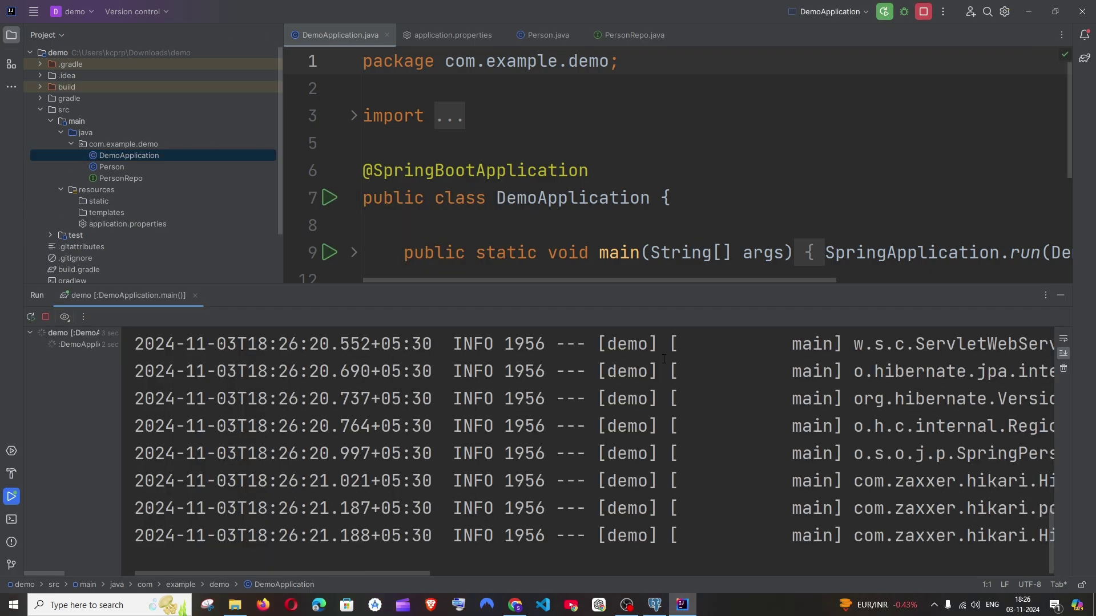
mouse_move(319, 571)
mouse_down()
mouse_move(465, 579)
mouse_move(527, 570)
mouse_up()
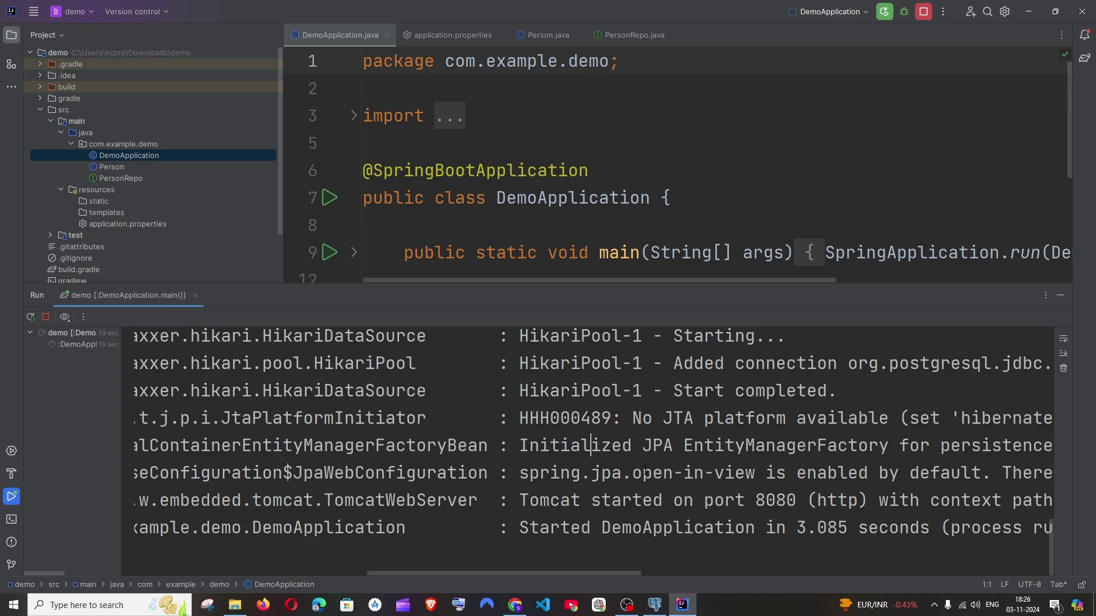
Review the database connection settings in application.properties, then switch to pgAdmin.
click(466, 34)
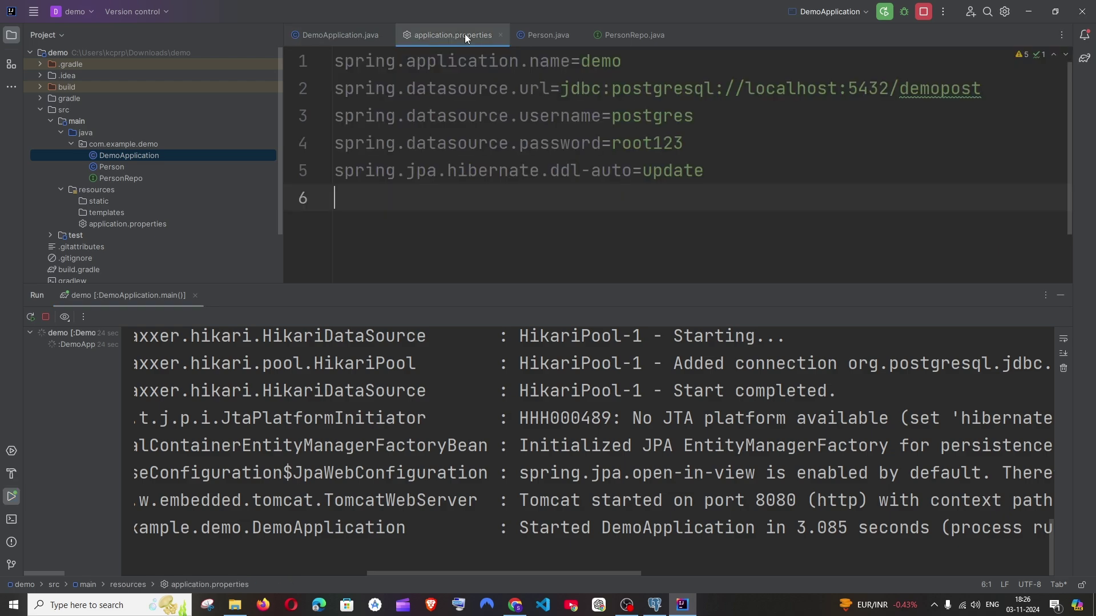
mouse_move(780, 183)
mouse_down()
mouse_move(437, 115)
mouse_move(334, 61)
mouse_up()
click(794, 171)
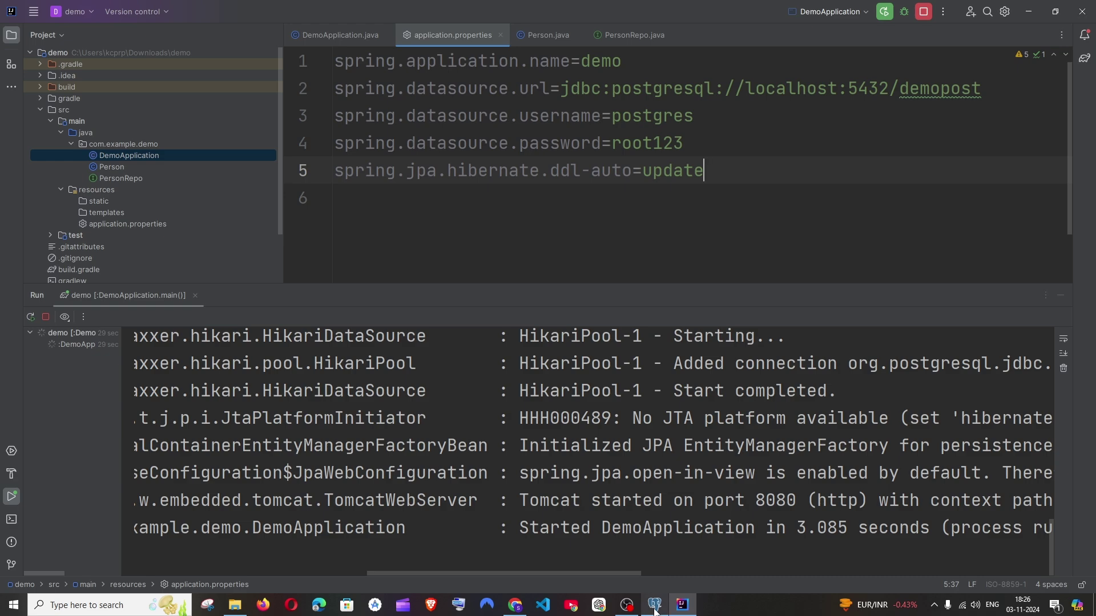
mouse_move(654, 605)
click(654, 564)
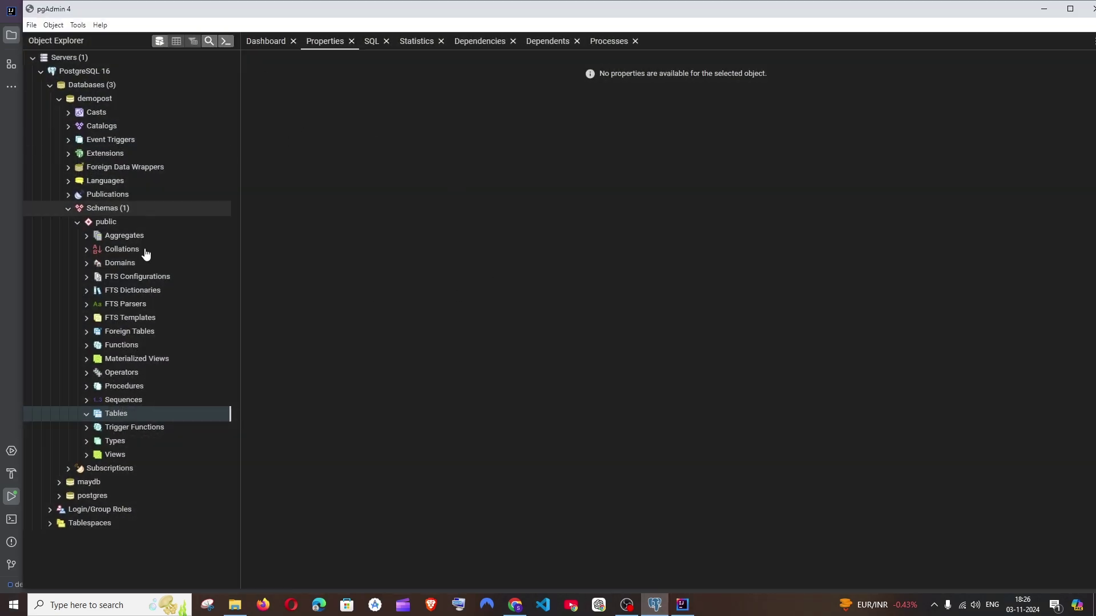
Refresh the Tables node in pgAdmin, then re-check the Person class in the IDE.
right_click(151, 413)
click(183, 433)
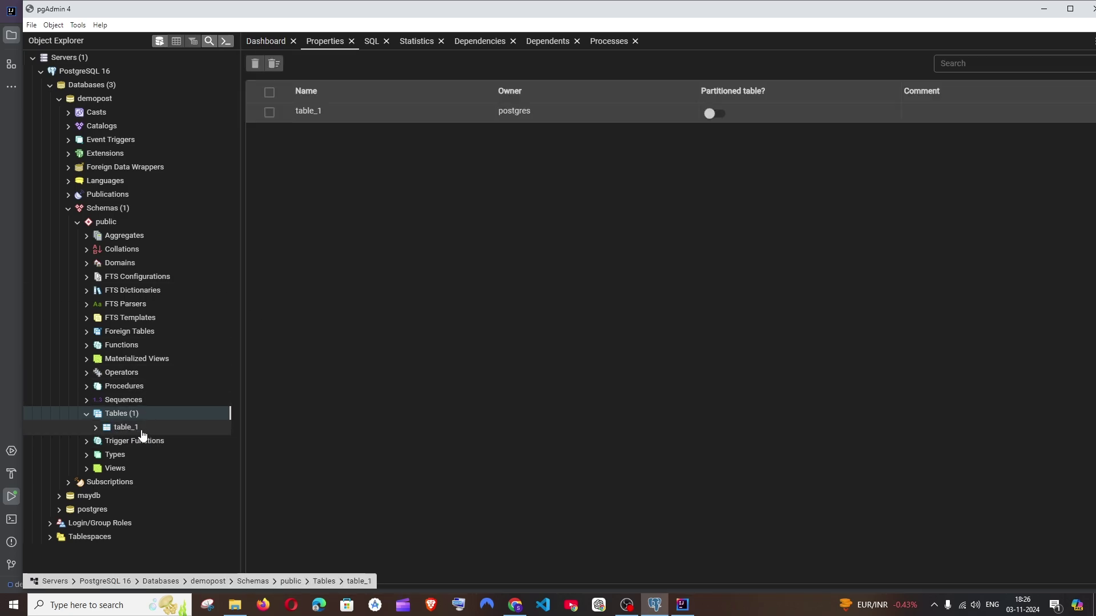
click(682, 605)
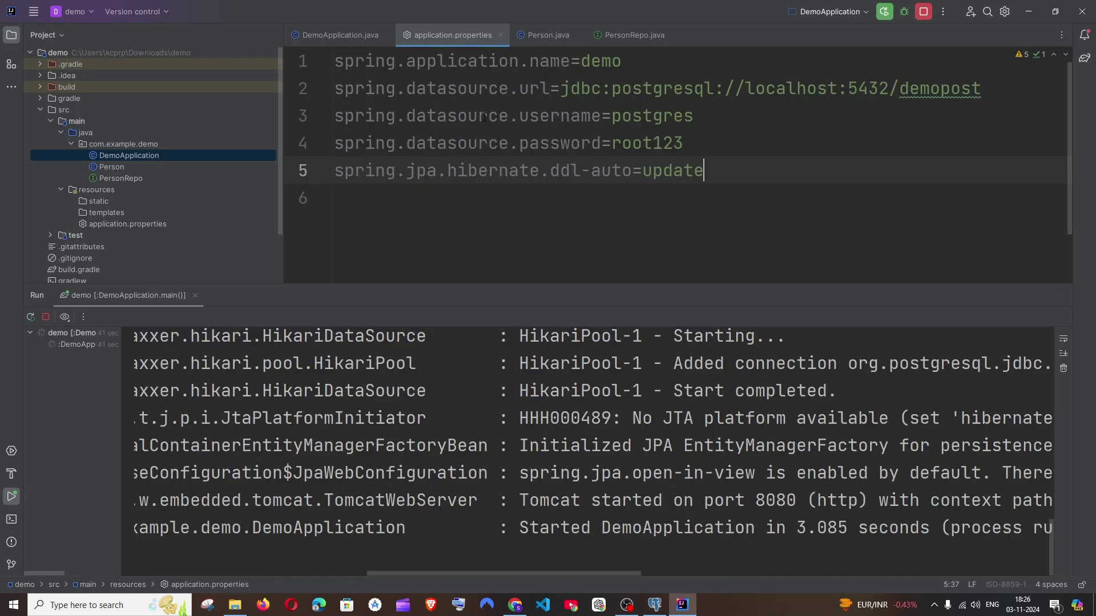
click(545, 35)
scroll(549, 188, down, 2)
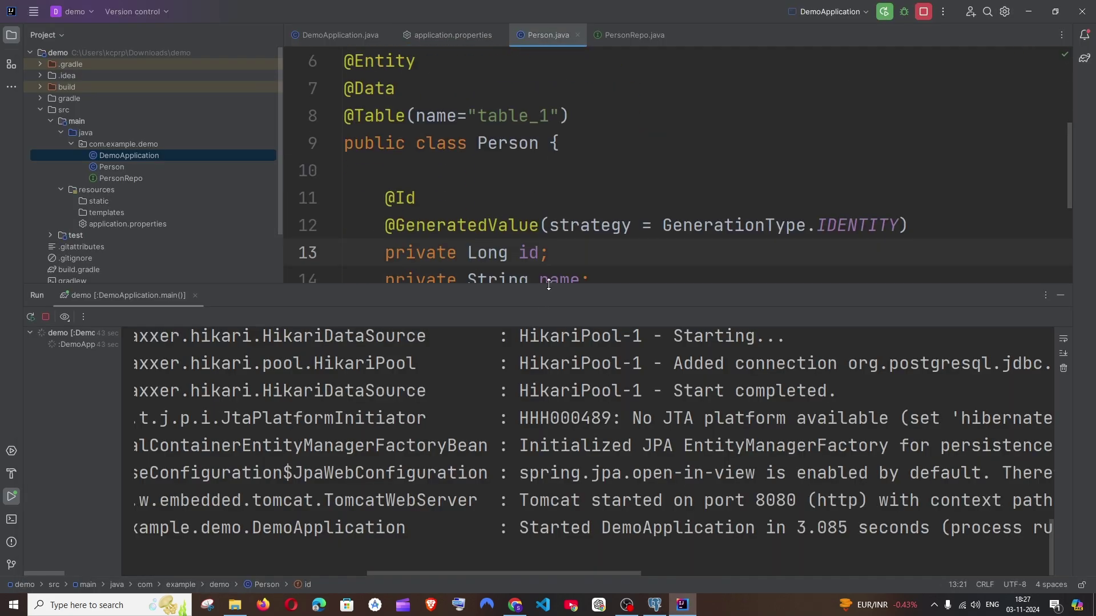
drag(549, 287, 548, 400)
drag(569, 115, 364, 88)
drag(559, 144, 374, 143)
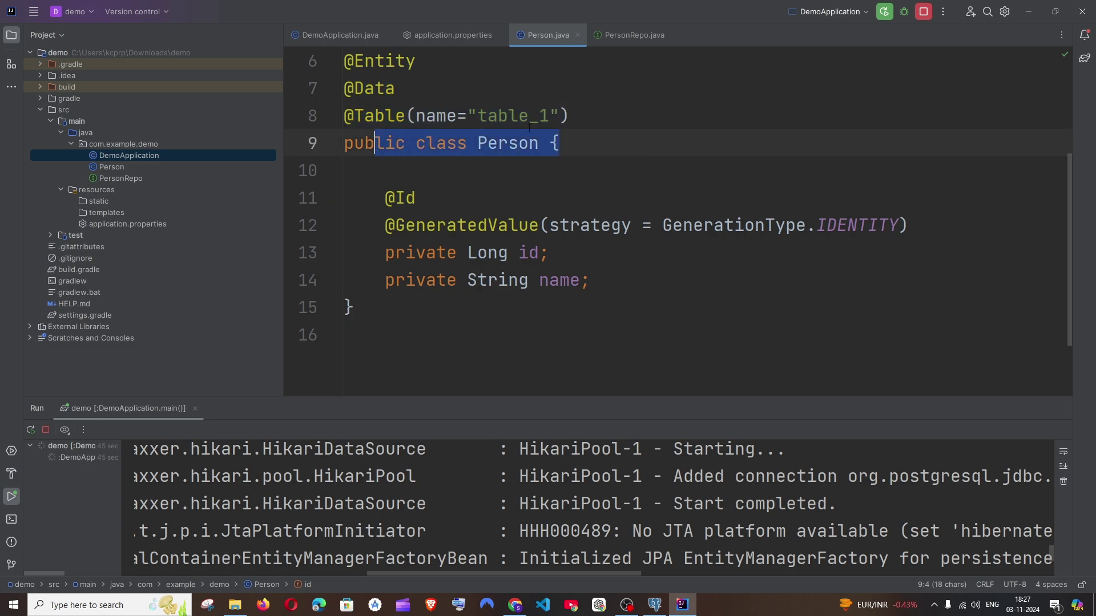
Expand table_1's Columns in pgAdmin and inspect the id column.
click(654, 604)
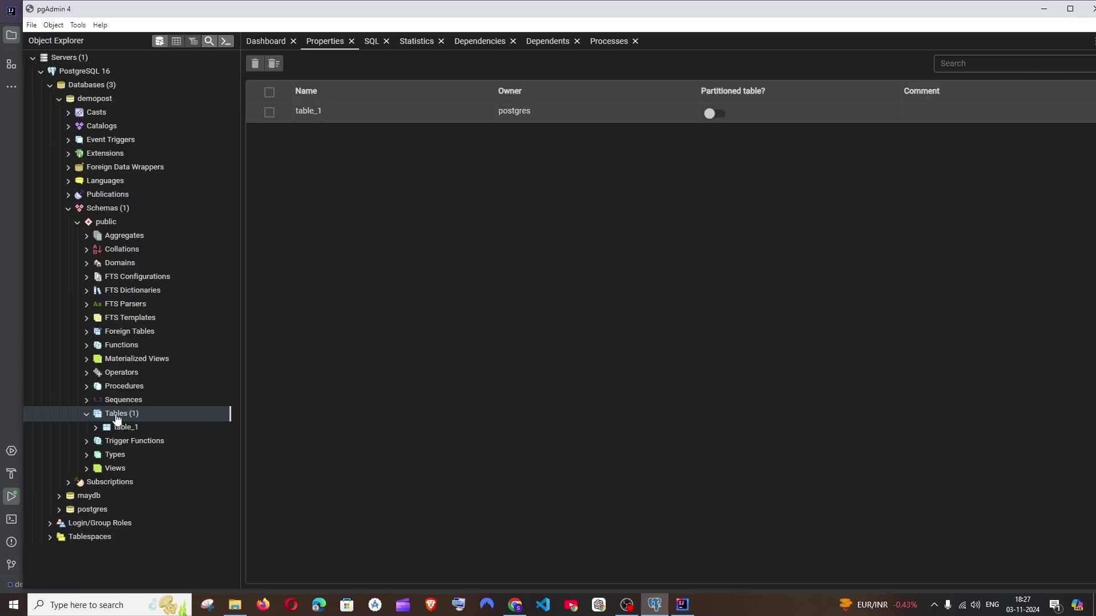
click(96, 428)
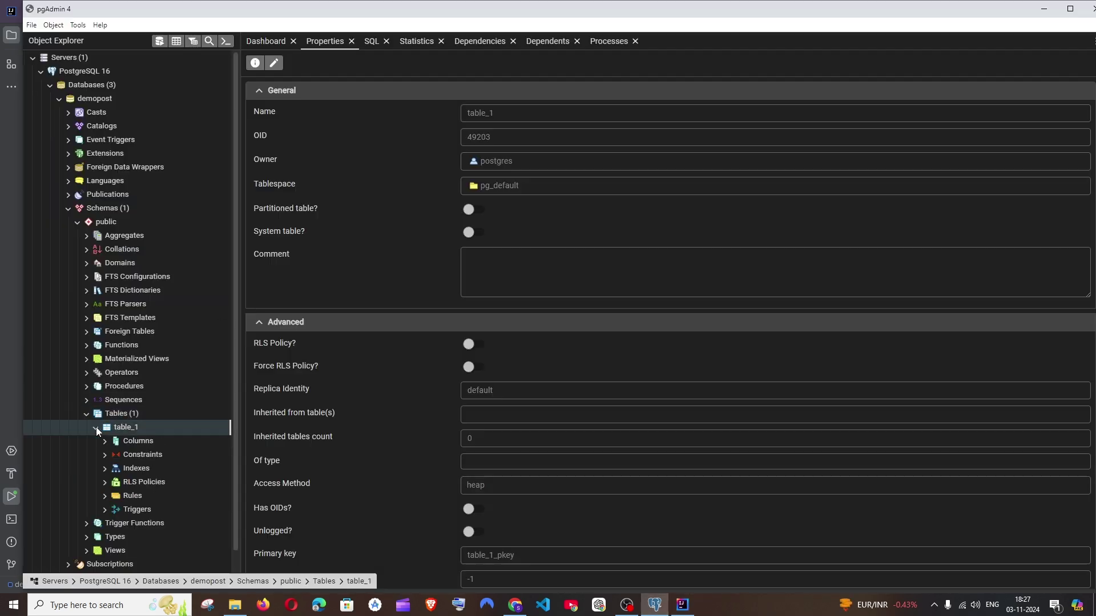
click(104, 441)
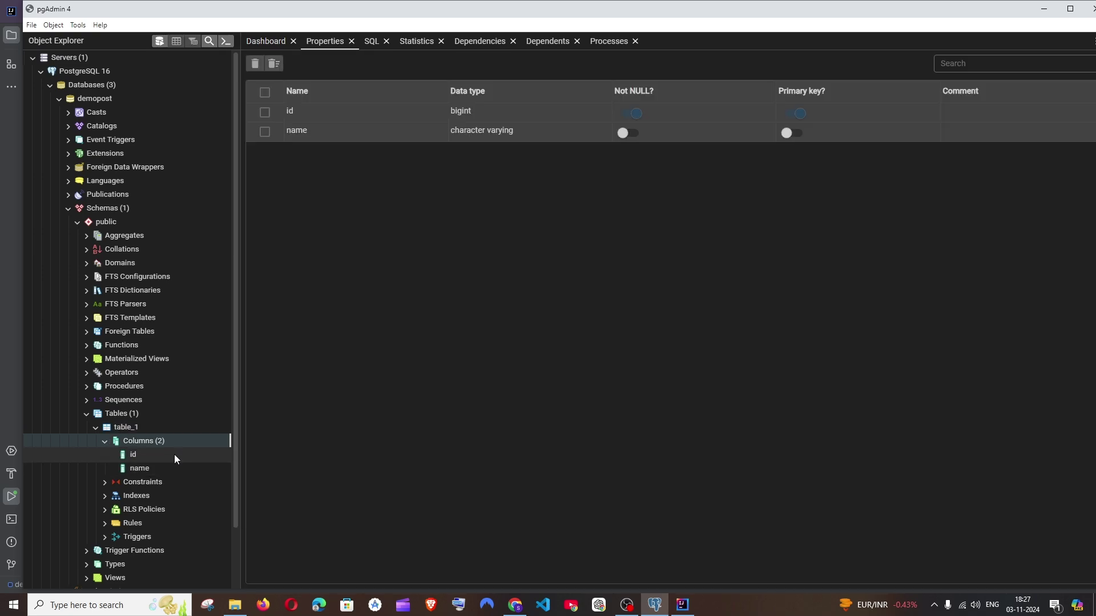
click(175, 458)
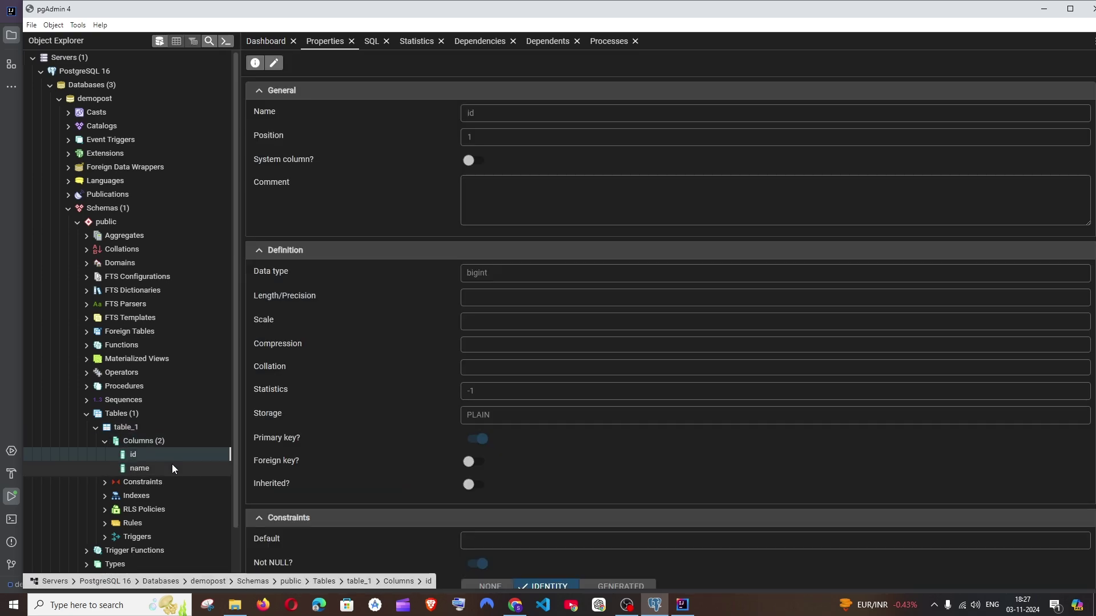
click(151, 440)
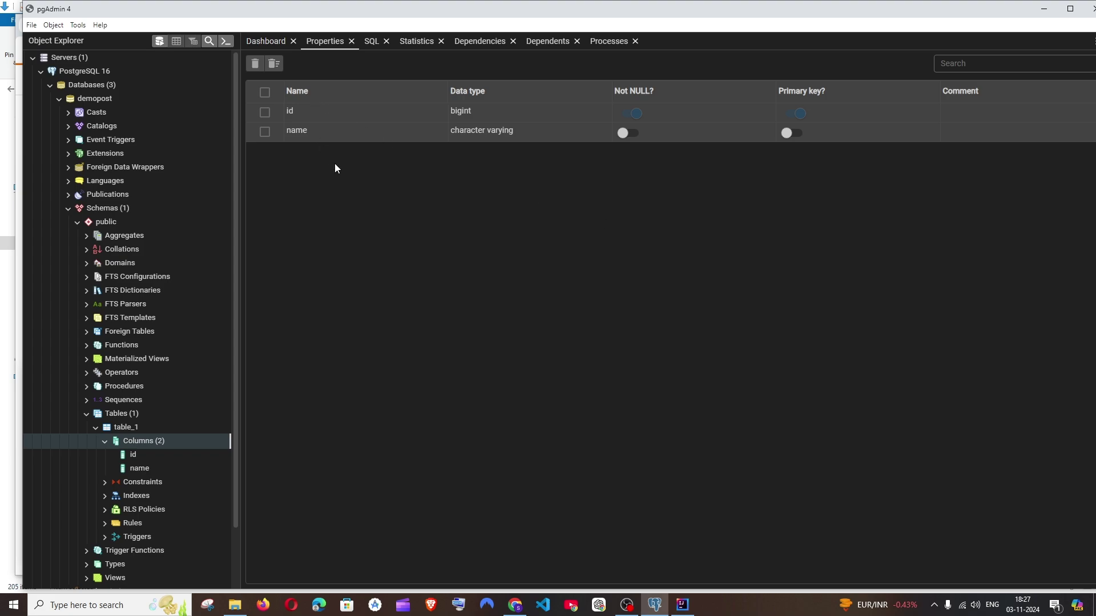
key(alt+Tab)
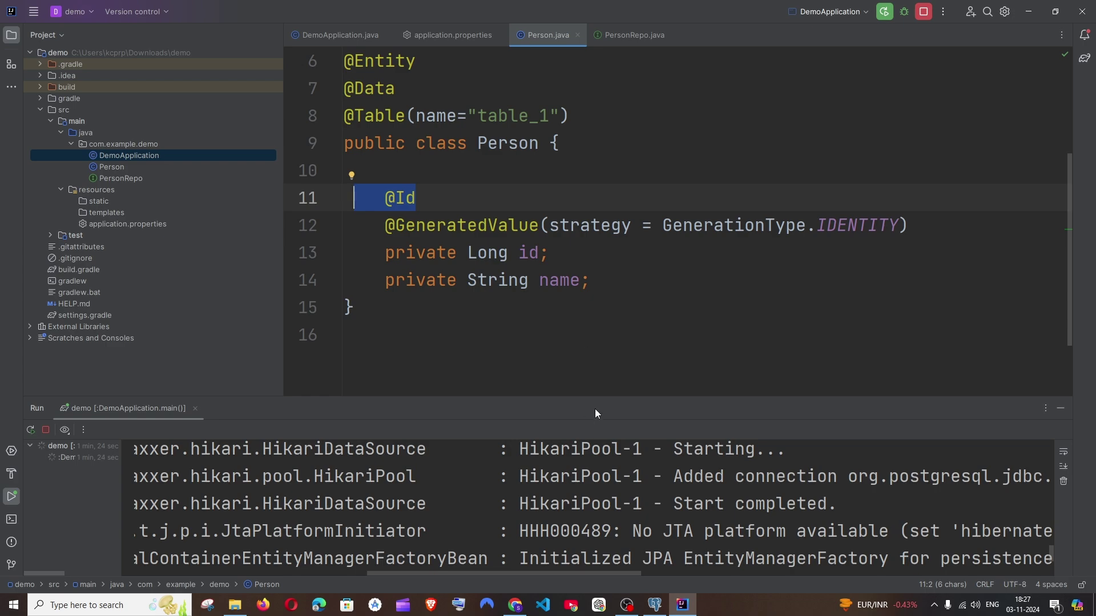
drag(595, 402, 595, 382)
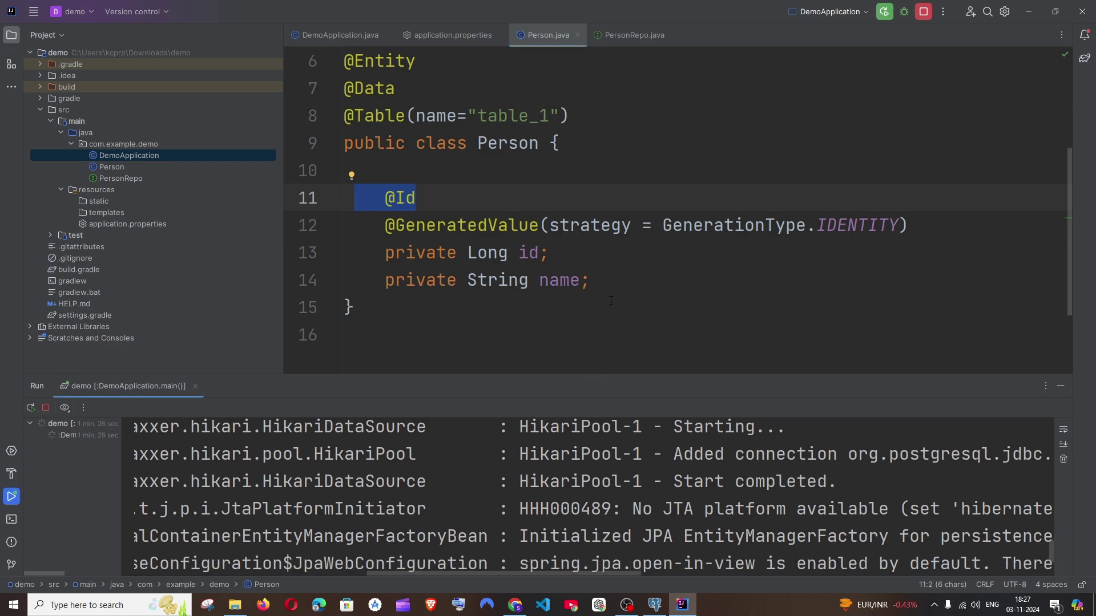